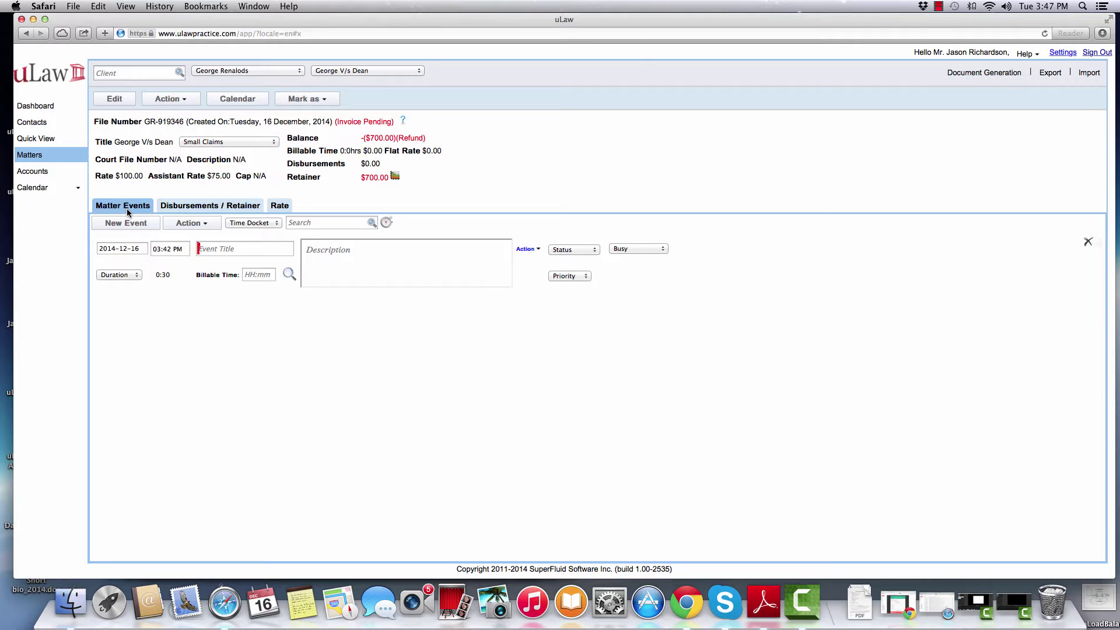
Step: Title the new matter event "Inital Client Meeting" and add the description "What was done"
left_click_drag(143, 177, 99, 178)
left_click(101, 179)
left_click(231, 251)
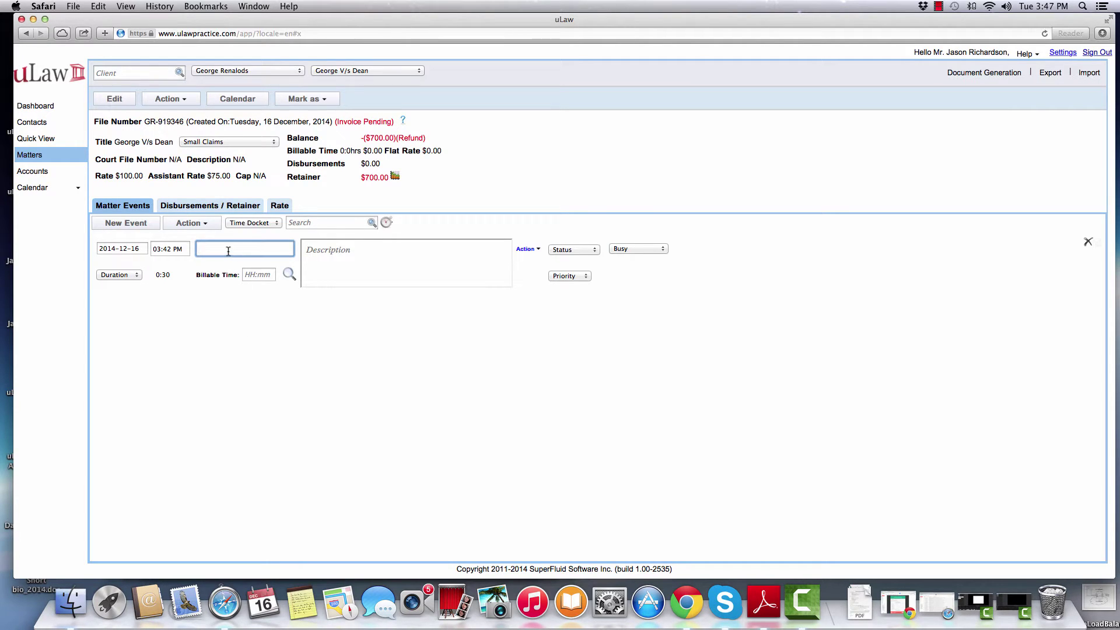
type("ini")
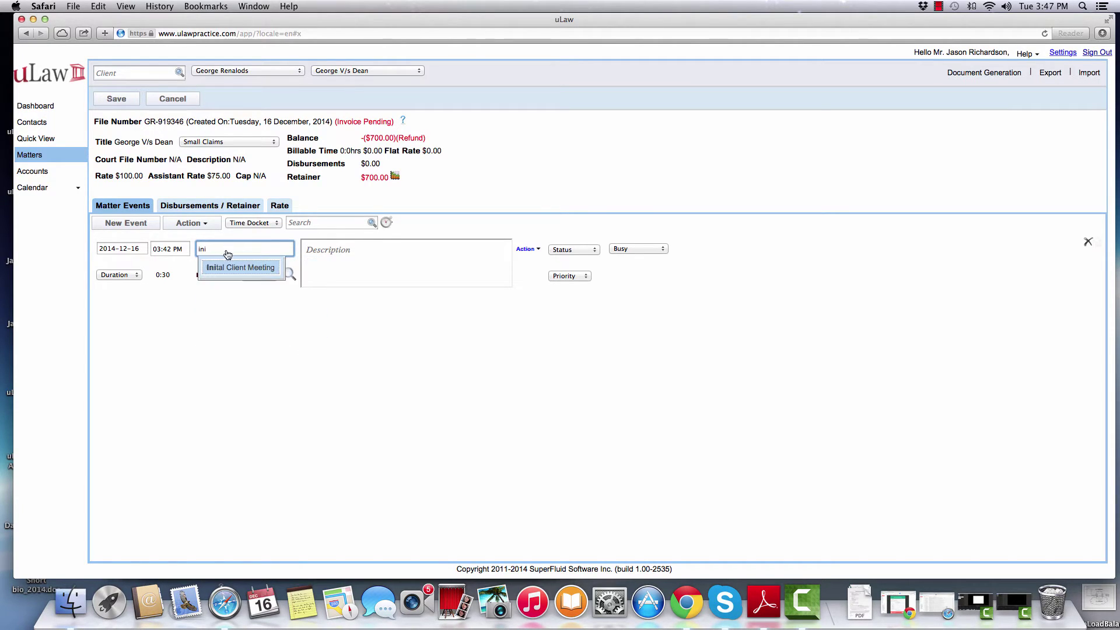
left_click(229, 268)
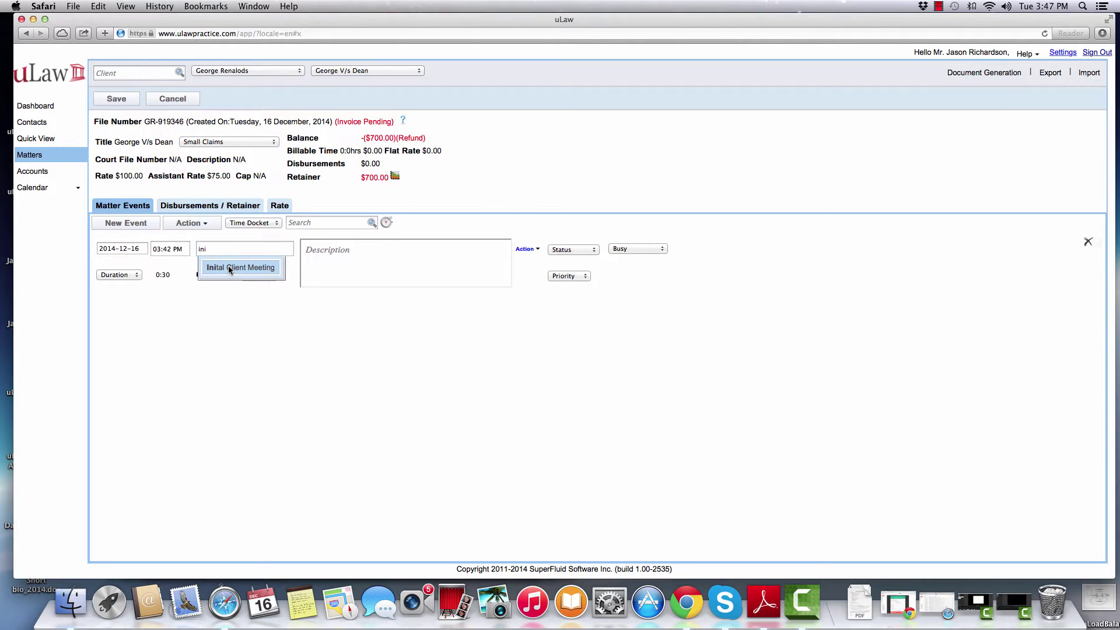
left_click(391, 264)
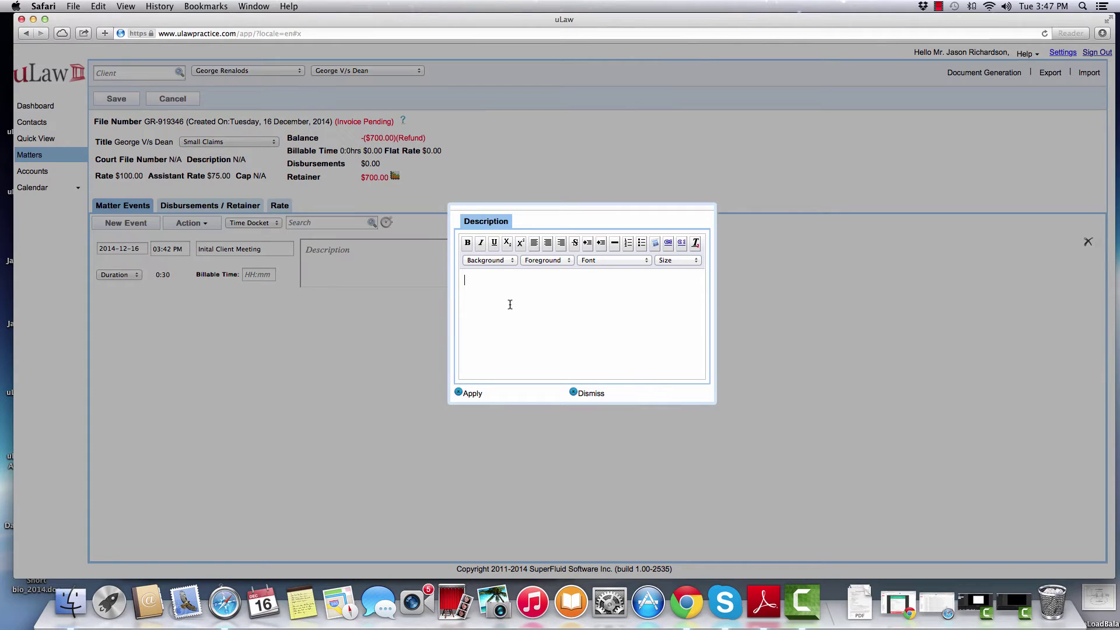
type("What was done")
left_click(470, 394)
Step: Set the client meeting event's billable time to 1.2 hours
left_click(263, 275)
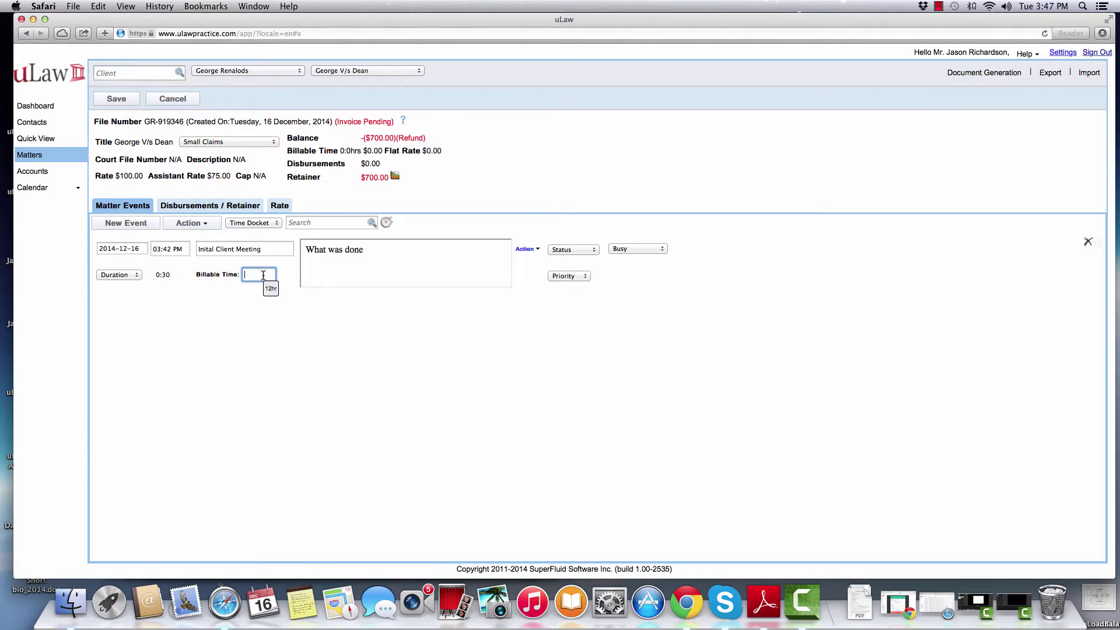
type("1.2")
left_click(173, 373)
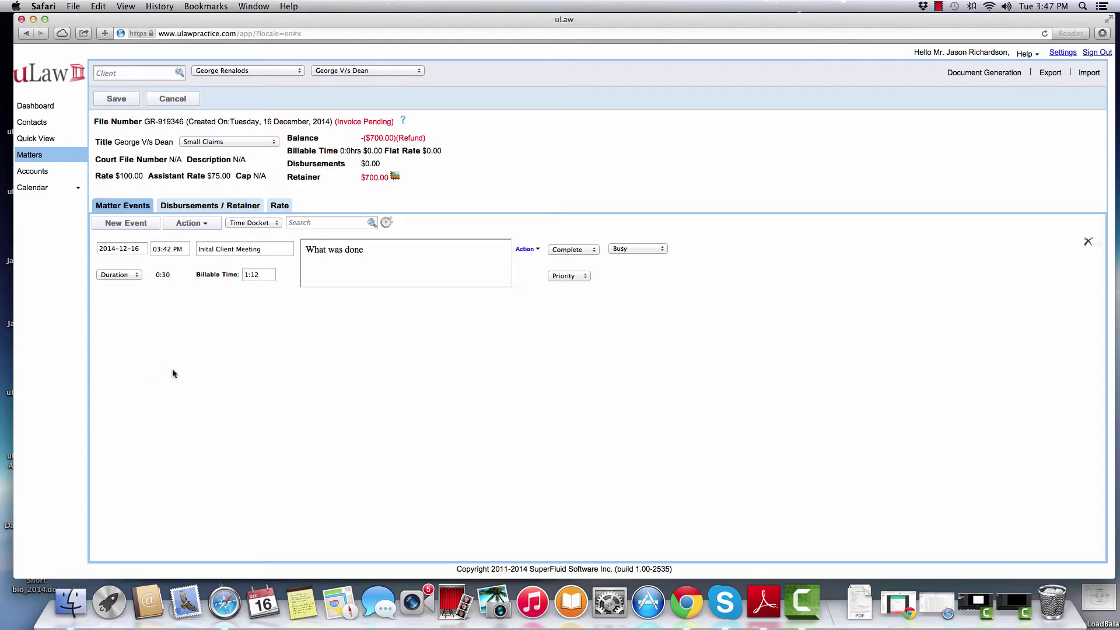
Step: Set the client meeting event's billable time to 1:06 and save the matter
left_click(251, 275)
mouse_move(261, 292)
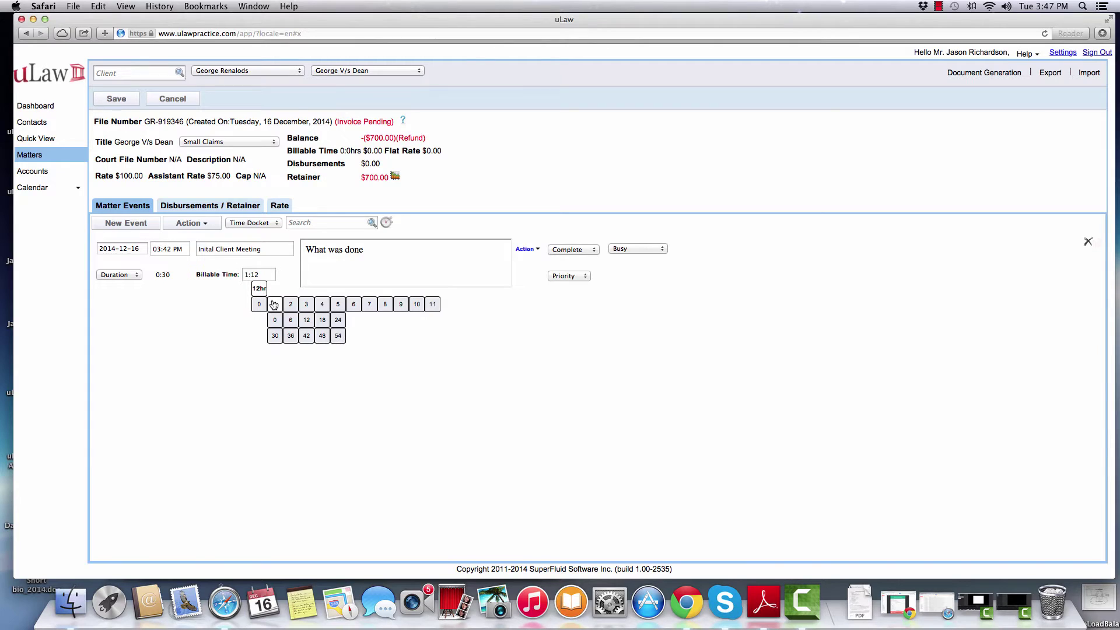
left_click(291, 320)
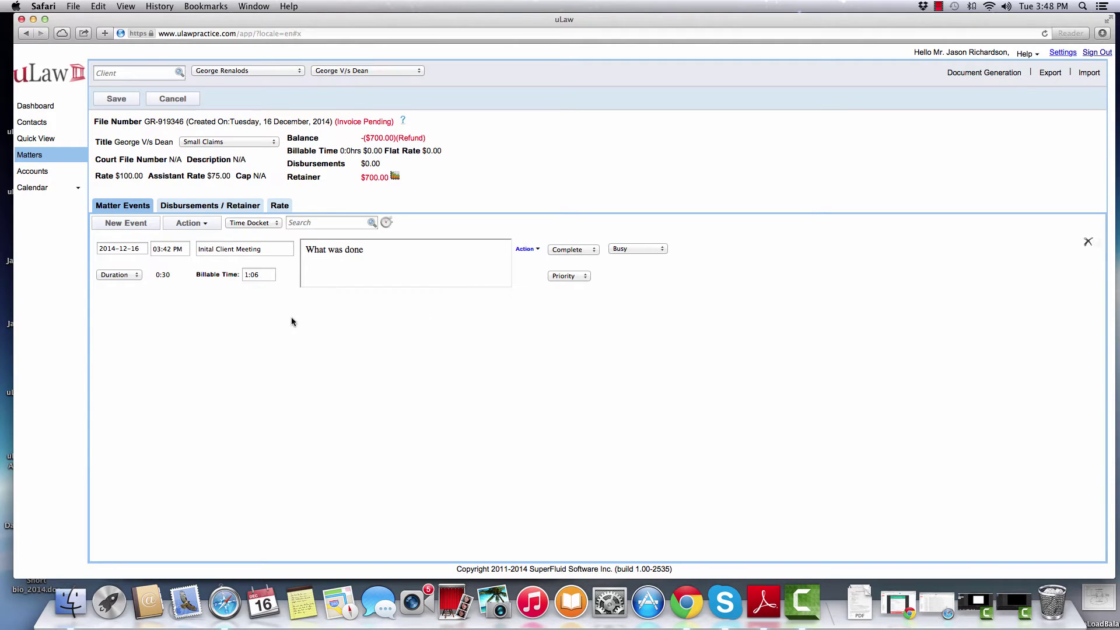
left_click(114, 100)
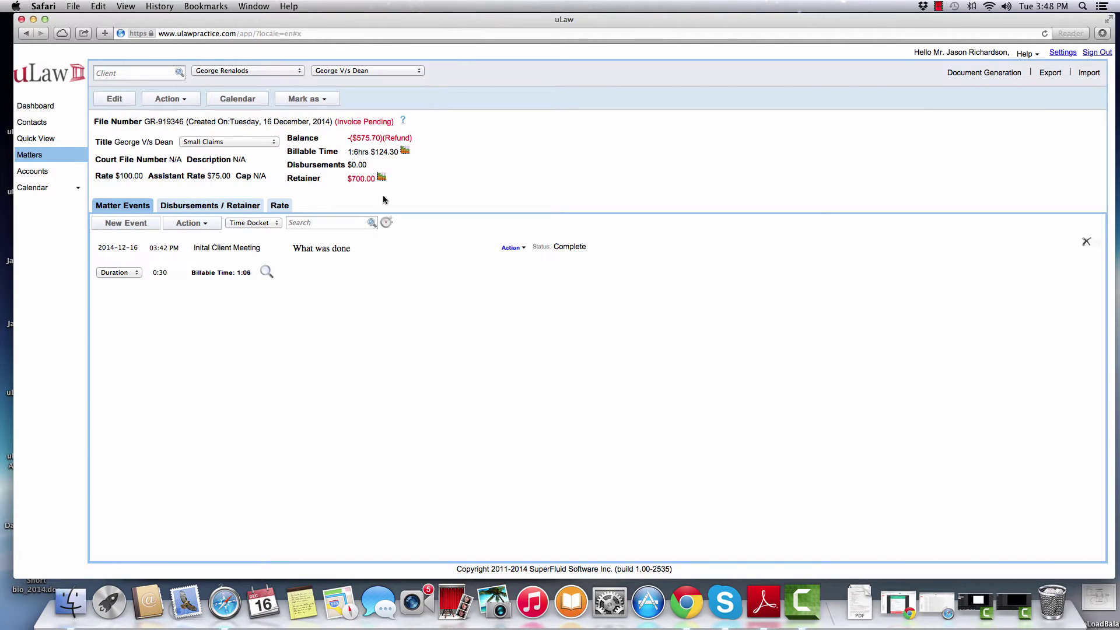
Step: Start the matter's time-docket stopwatch, pause and resume it once, and pause it again
left_click(386, 223)
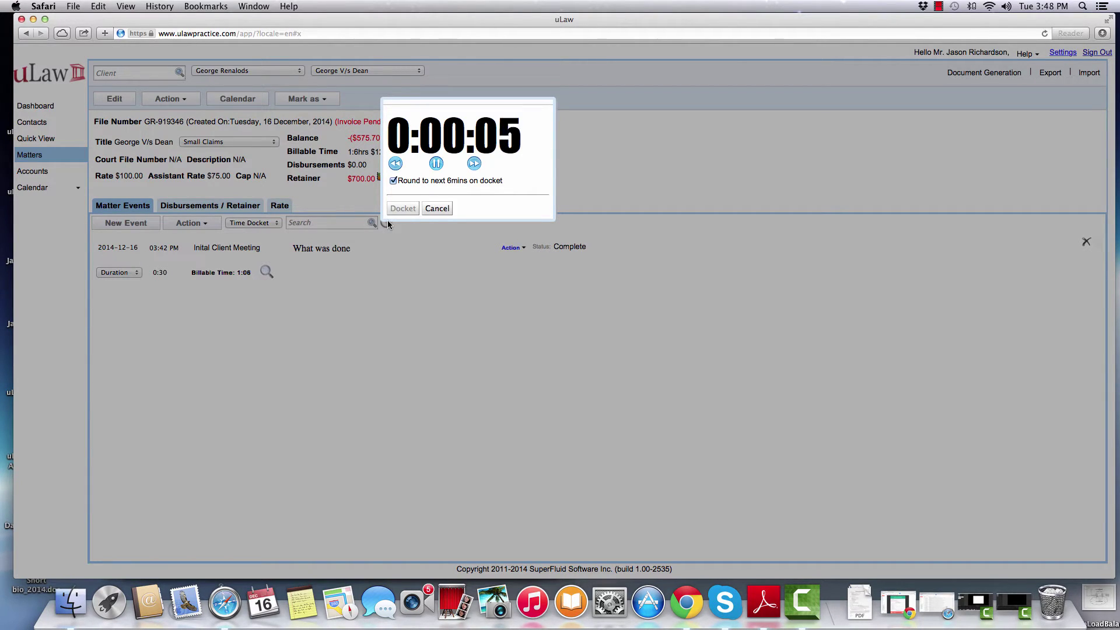
left_click(437, 165)
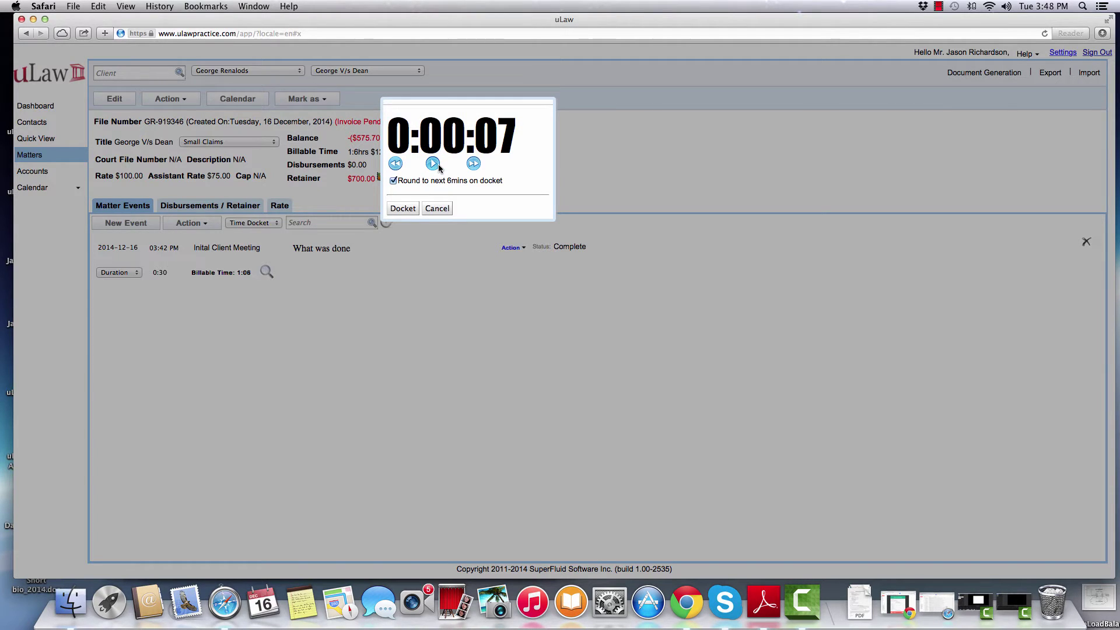
left_click(435, 166)
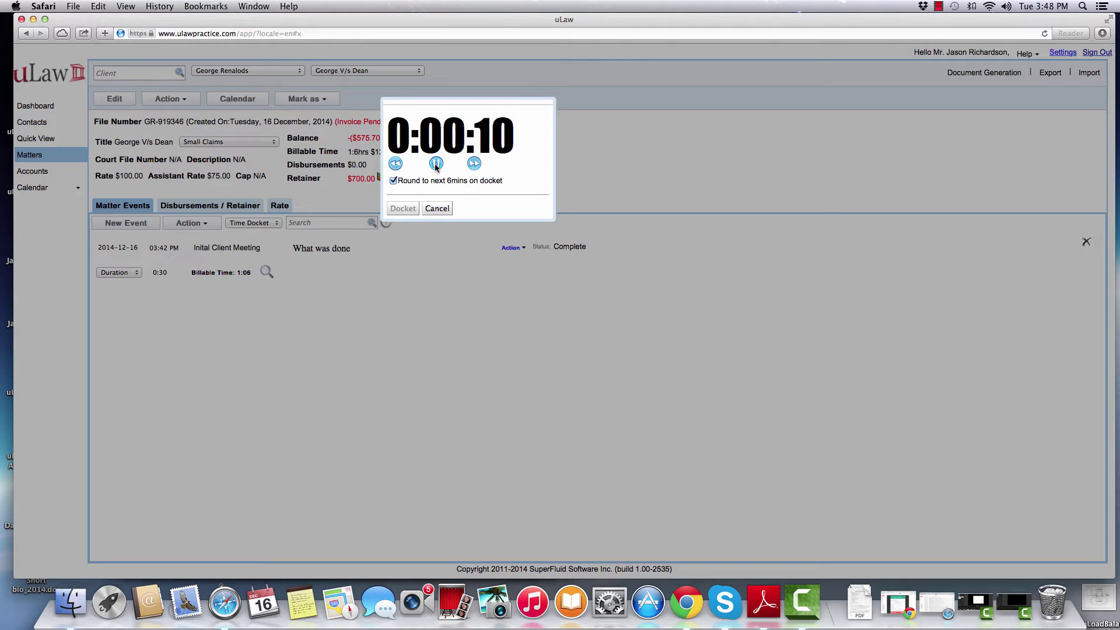
left_click(435, 166)
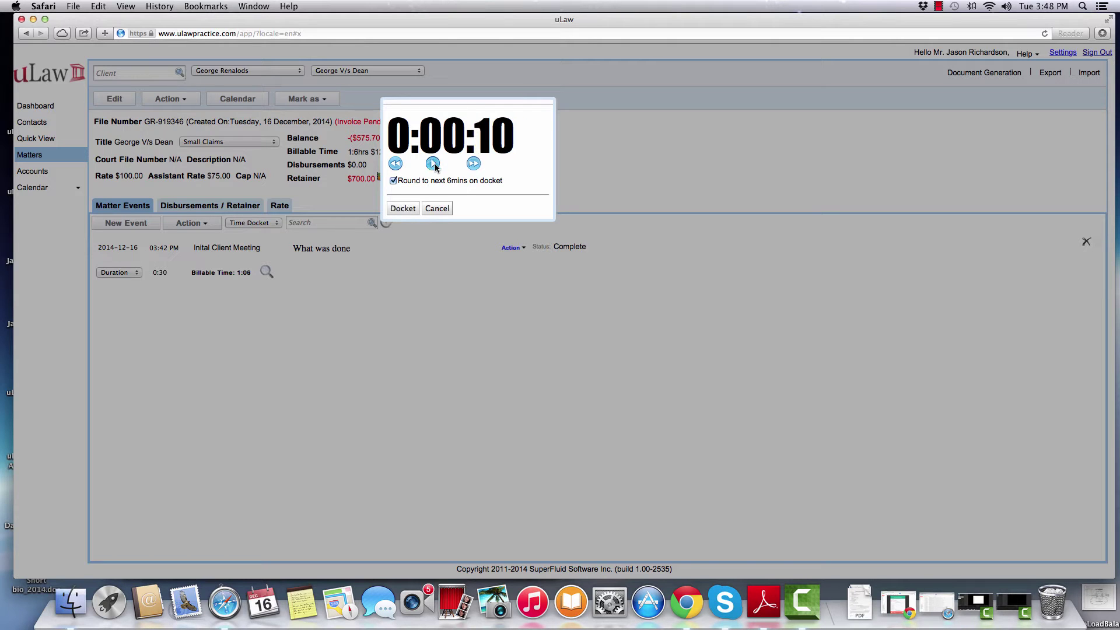
Step: Docket the stopwatch time as an event titled "Telephone Conversation" and save it to the matter
left_click(402, 209)
left_click(451, 126)
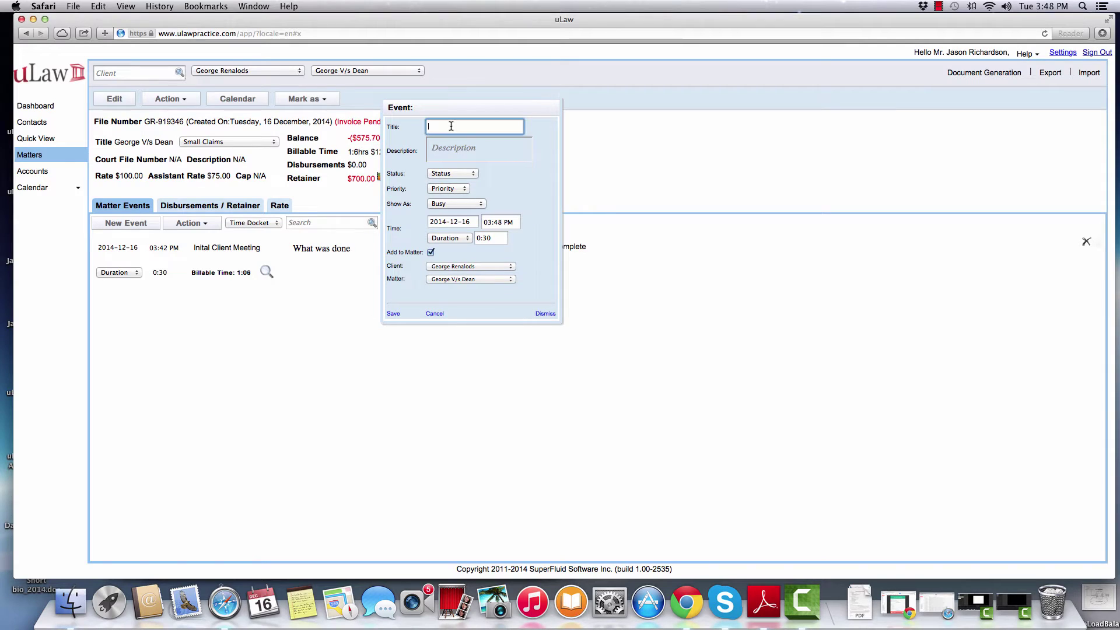
type("tel")
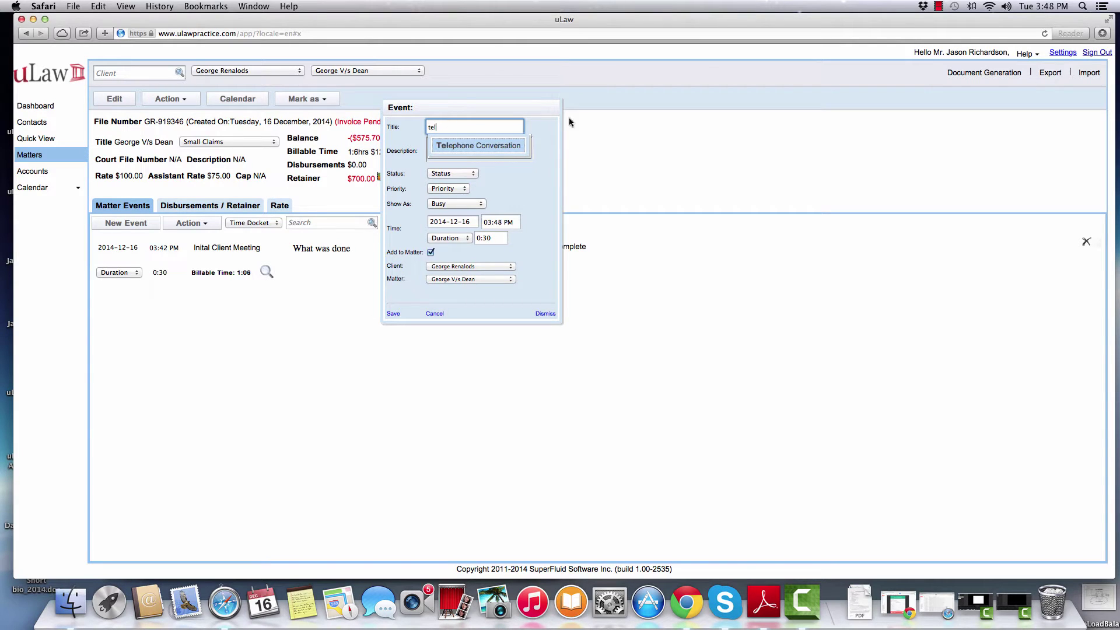
left_click(501, 146)
left_click(392, 314)
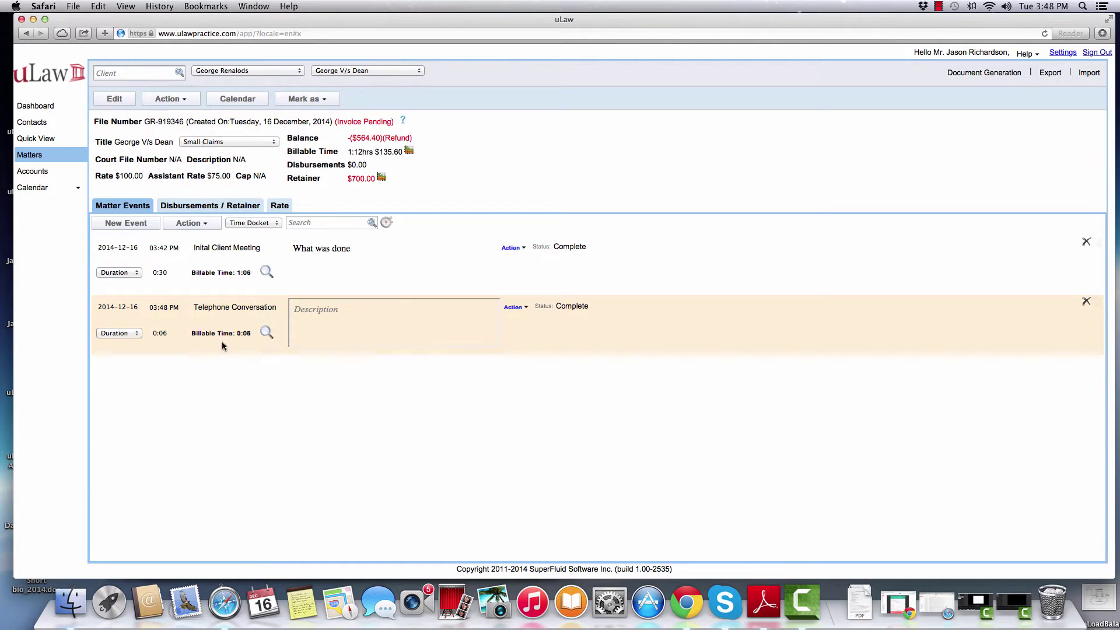
Step: Add a new matter event titled "Document drafting"
left_click(129, 222)
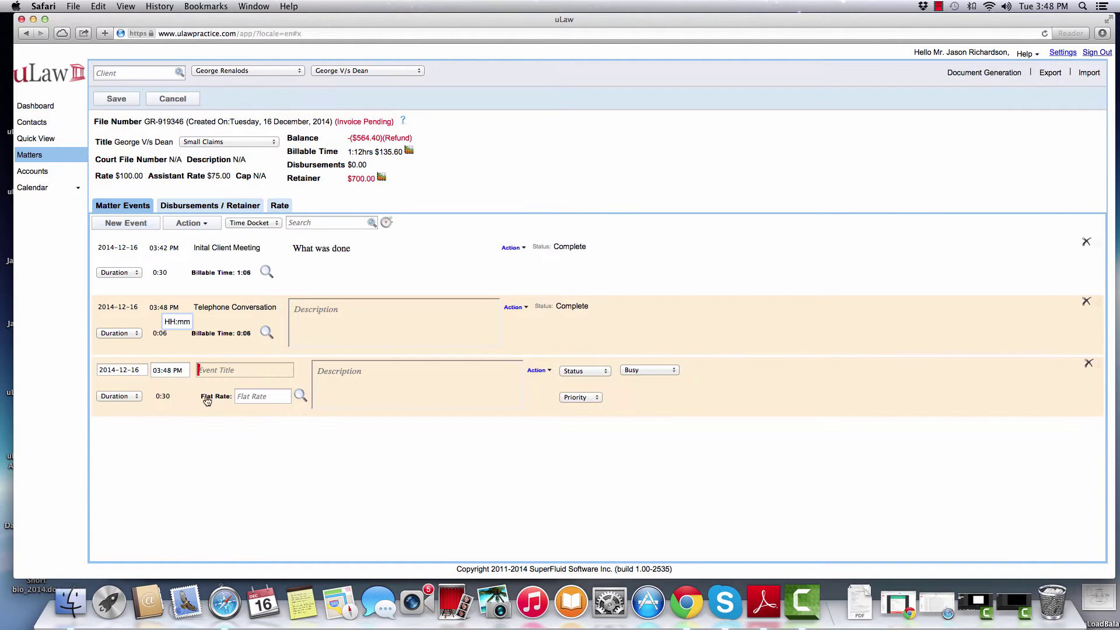
left_click(224, 368)
type("doc")
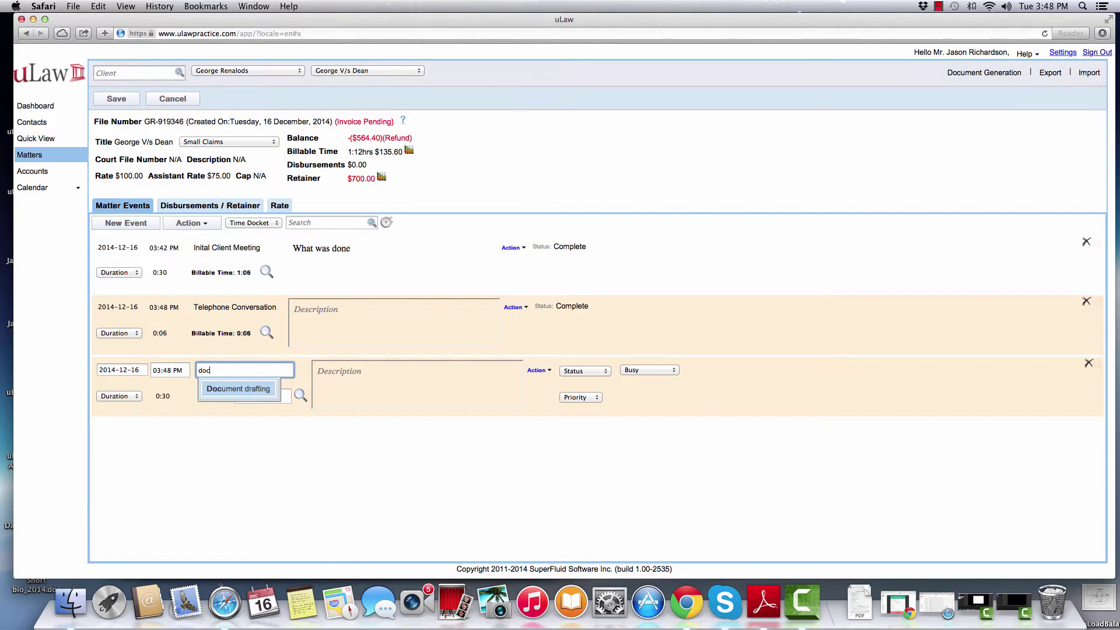
left_click(238, 389)
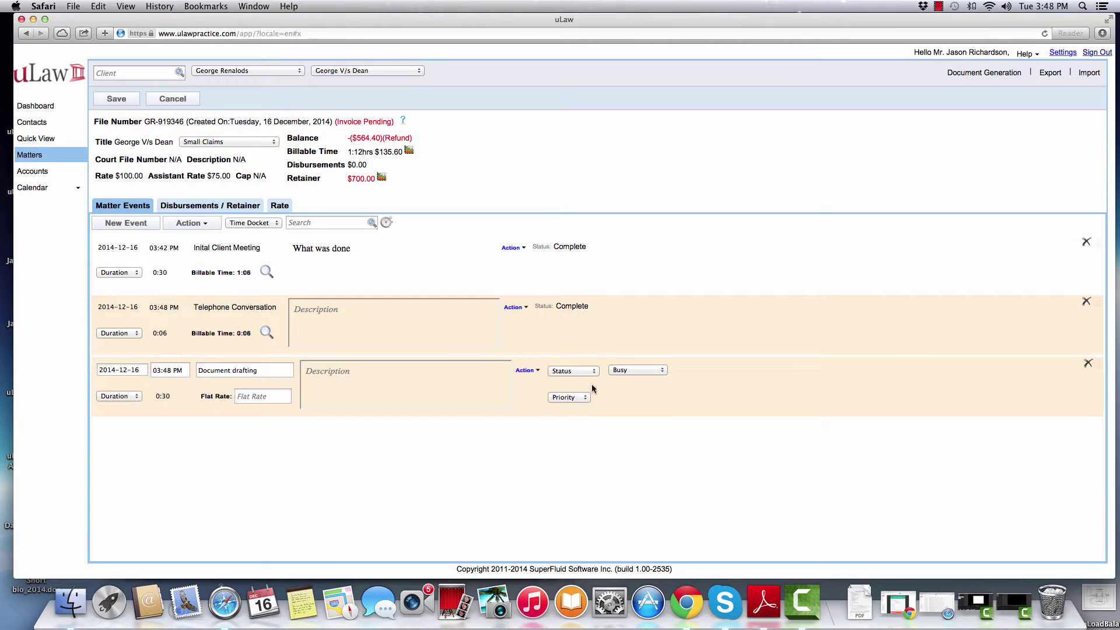
Step: Bill the document drafting event at a flat rate of $120 and save the matter
left_click(535, 373)
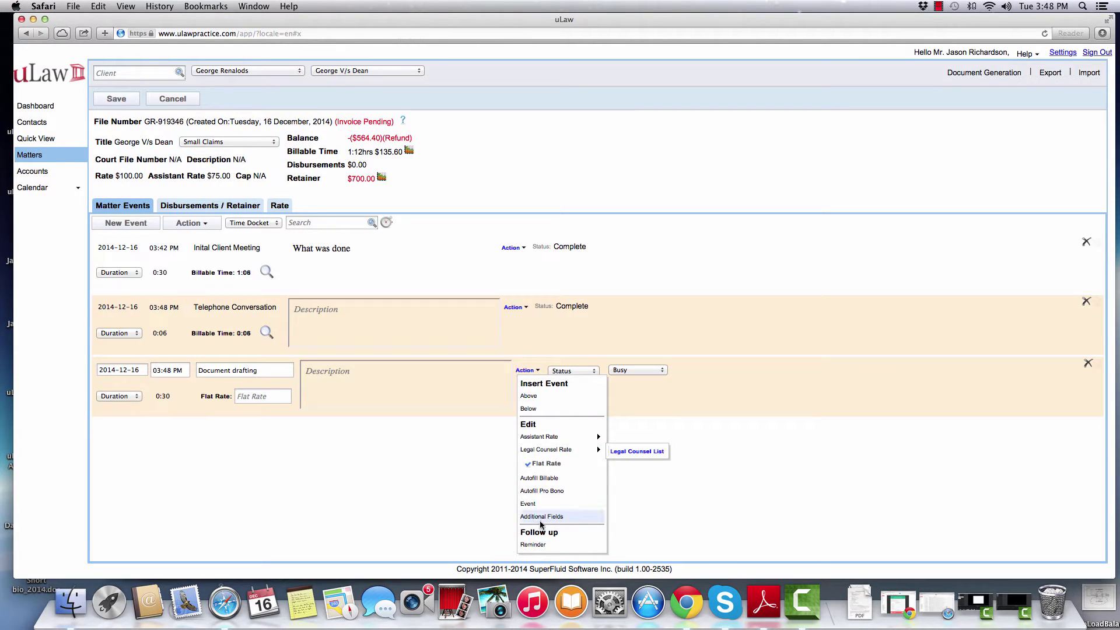
left_click(545, 464)
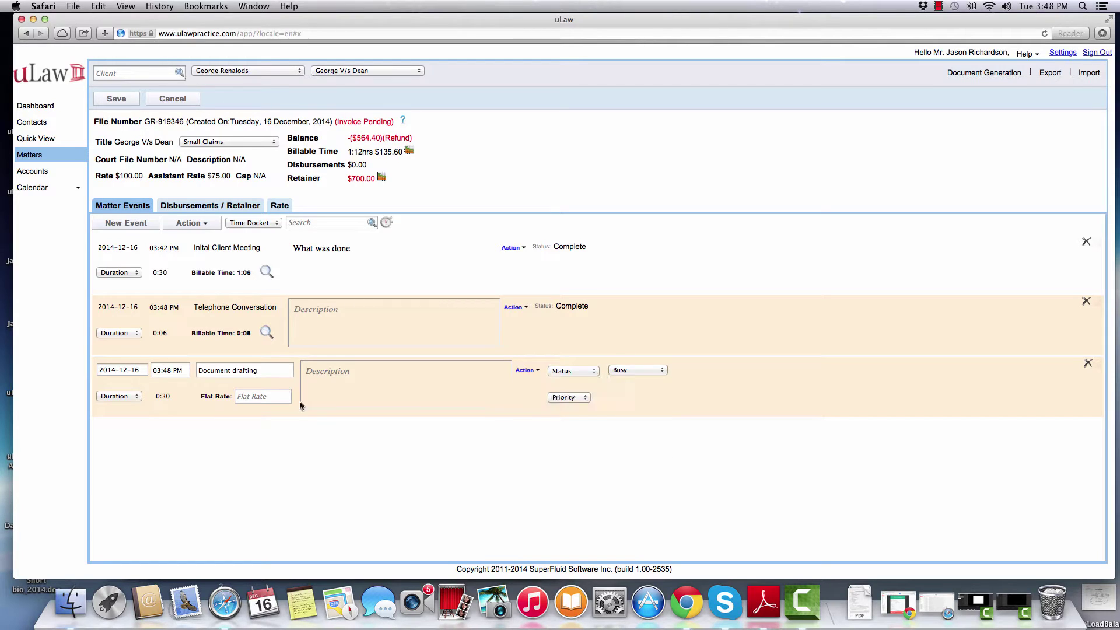
left_click(267, 397)
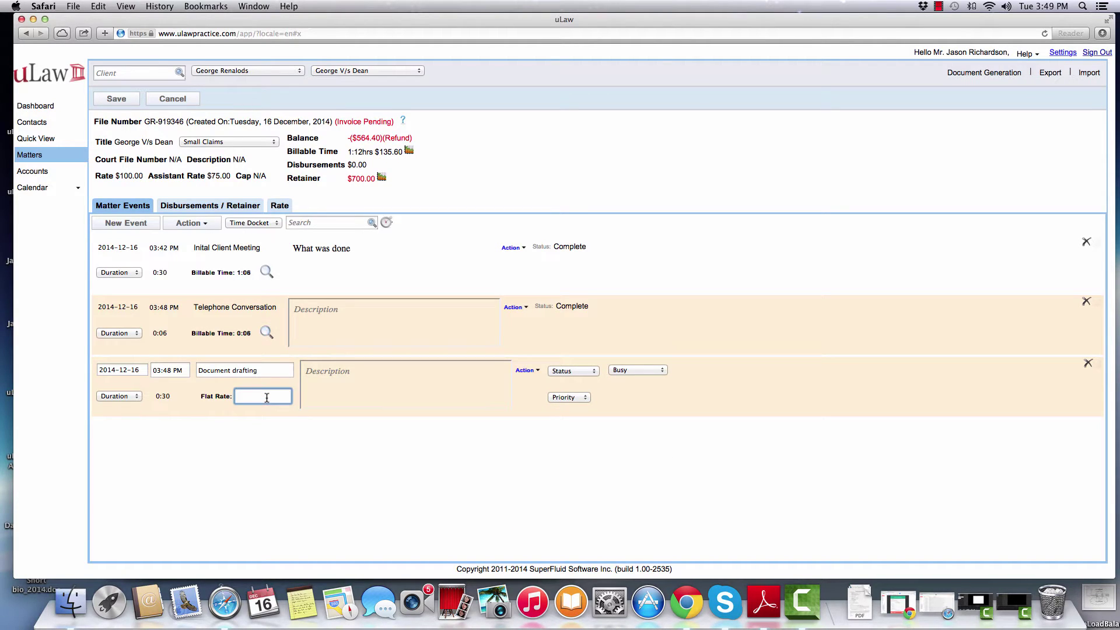
type("120")
left_click(108, 99)
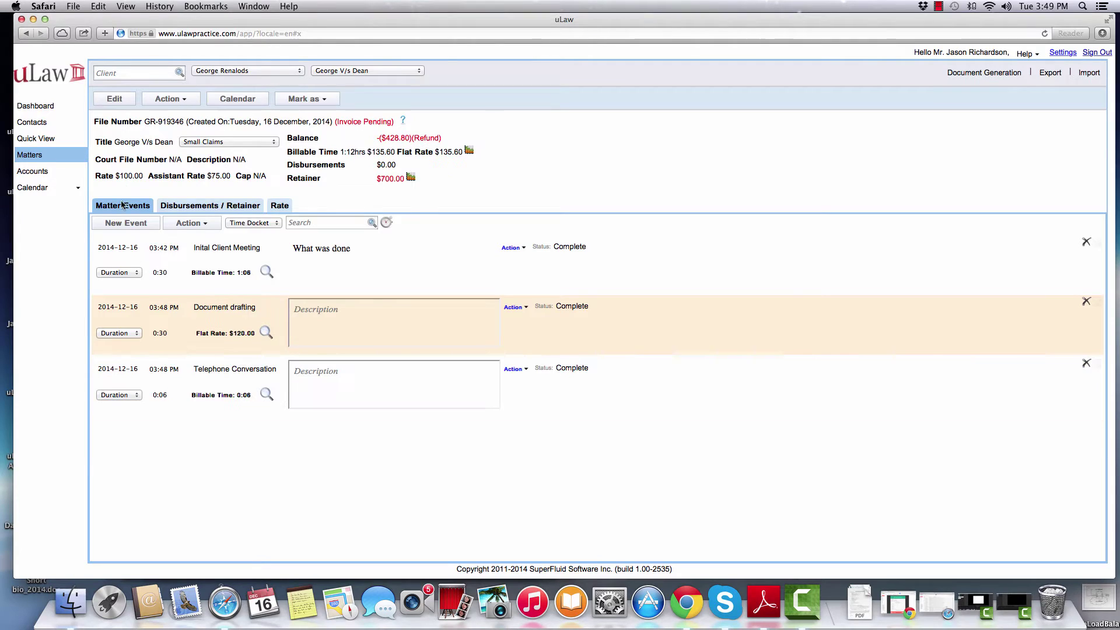
Step: Add another matter event titled "validation of document"
left_click(126, 224)
left_click(209, 433)
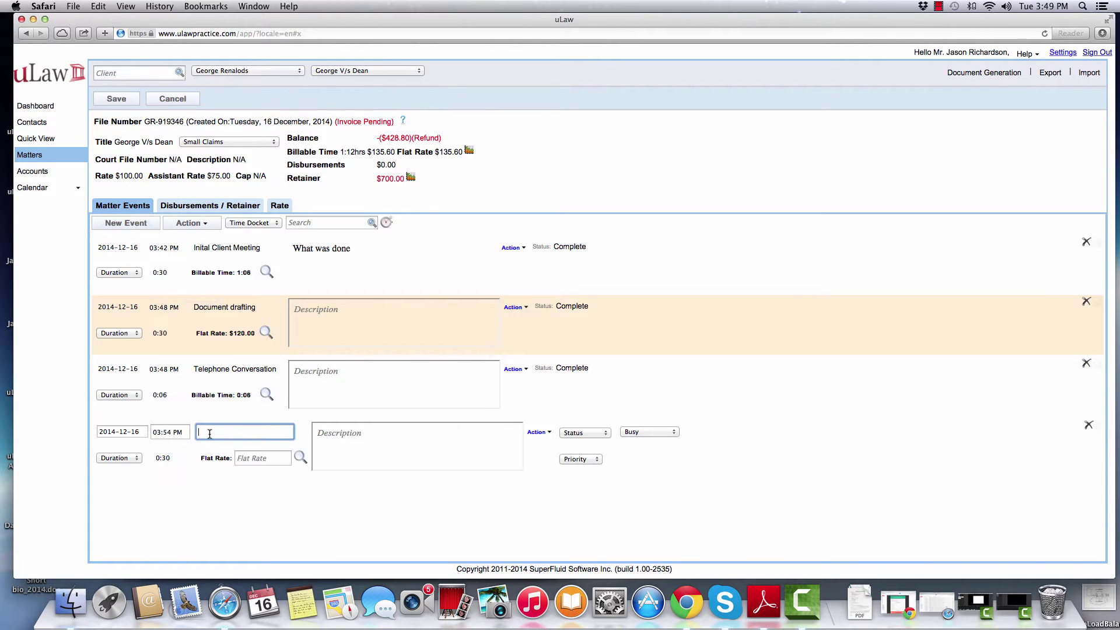
type("validation of document")
Step: Apply Autofill Pro Bono to the document validation event and save the matter
left_click(537, 432)
scroll(554, 513, "down", 2)
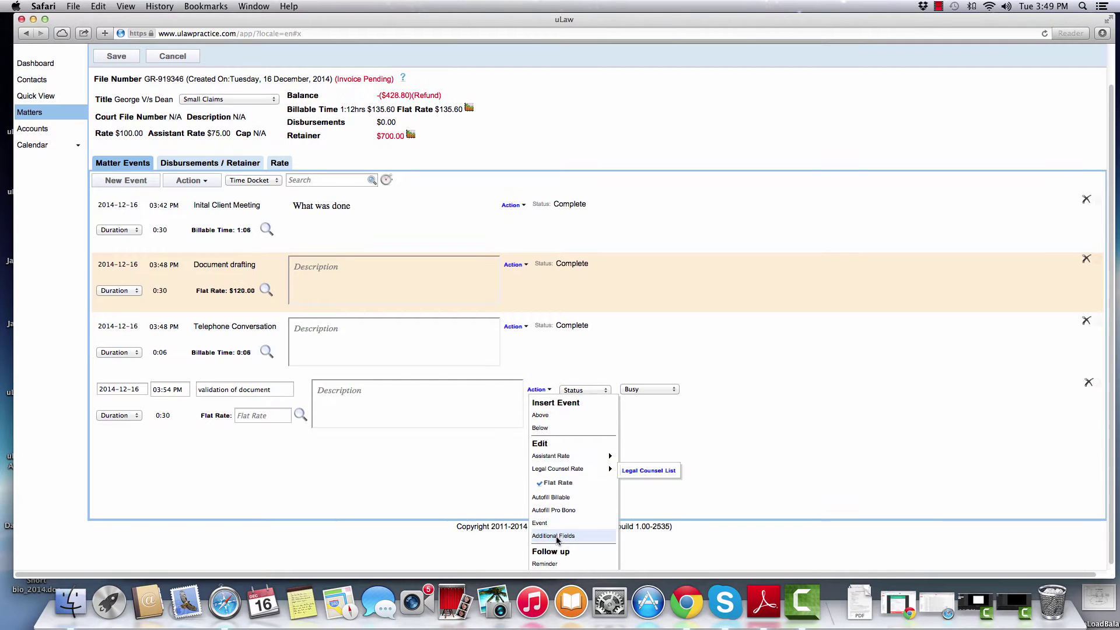
left_click(559, 512)
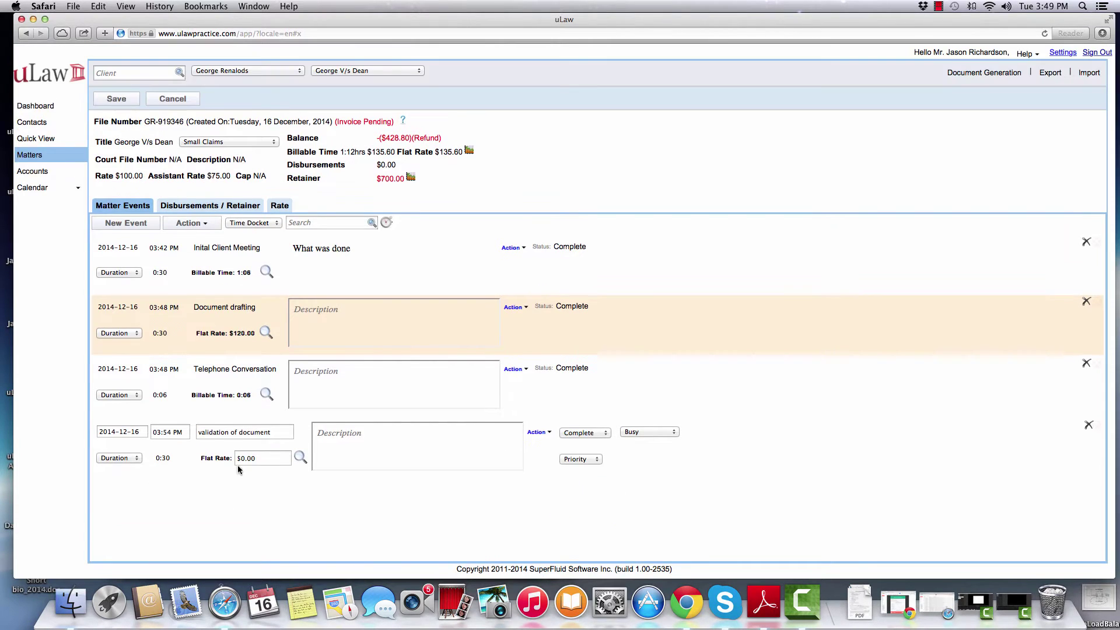
left_click(120, 99)
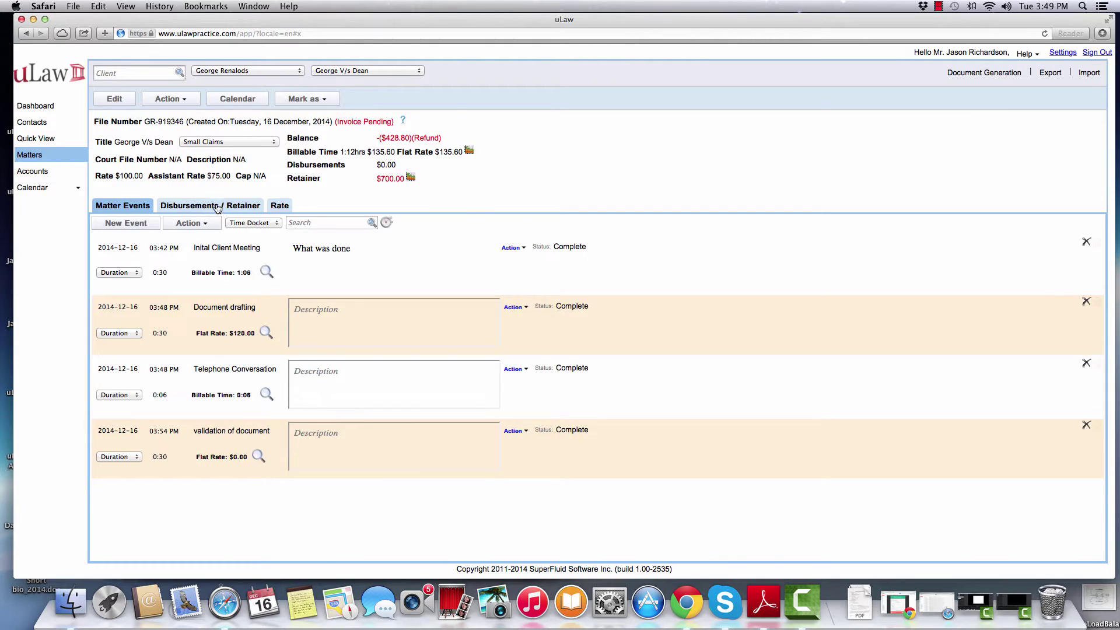
Step: Create a new disbursement paid from trust for the matter with an amount of $60
left_click(217, 208)
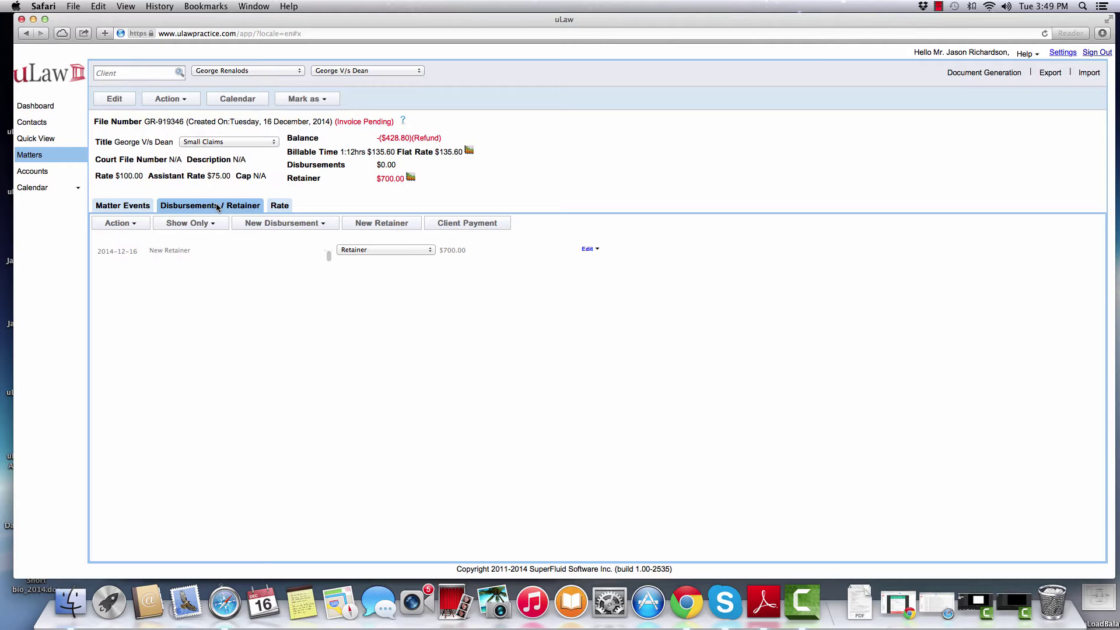
left_click(282, 223)
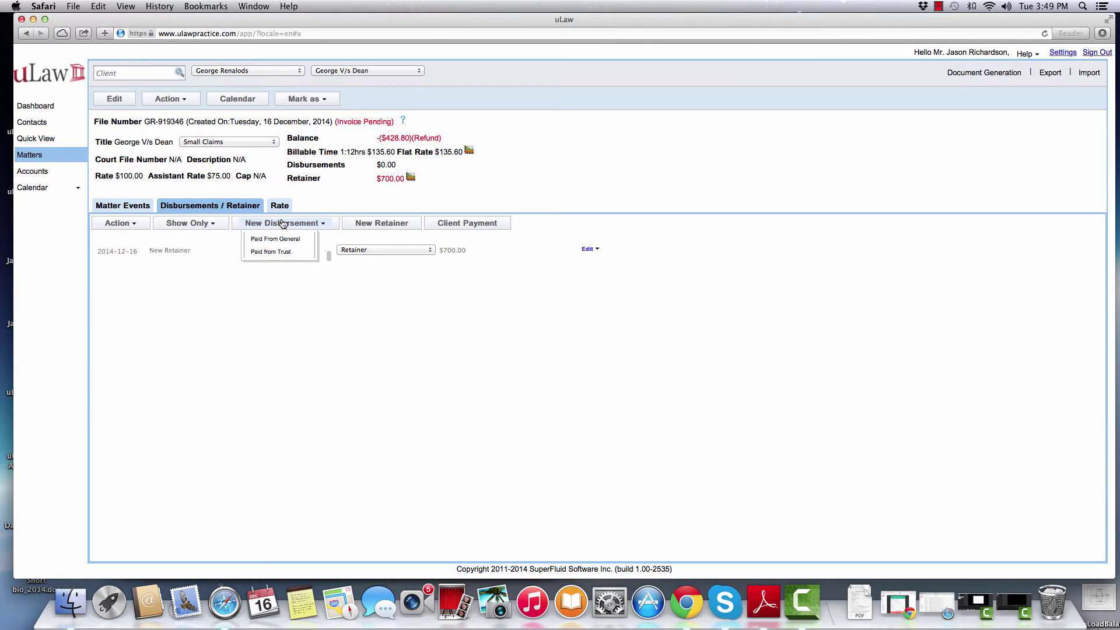
left_click(274, 252)
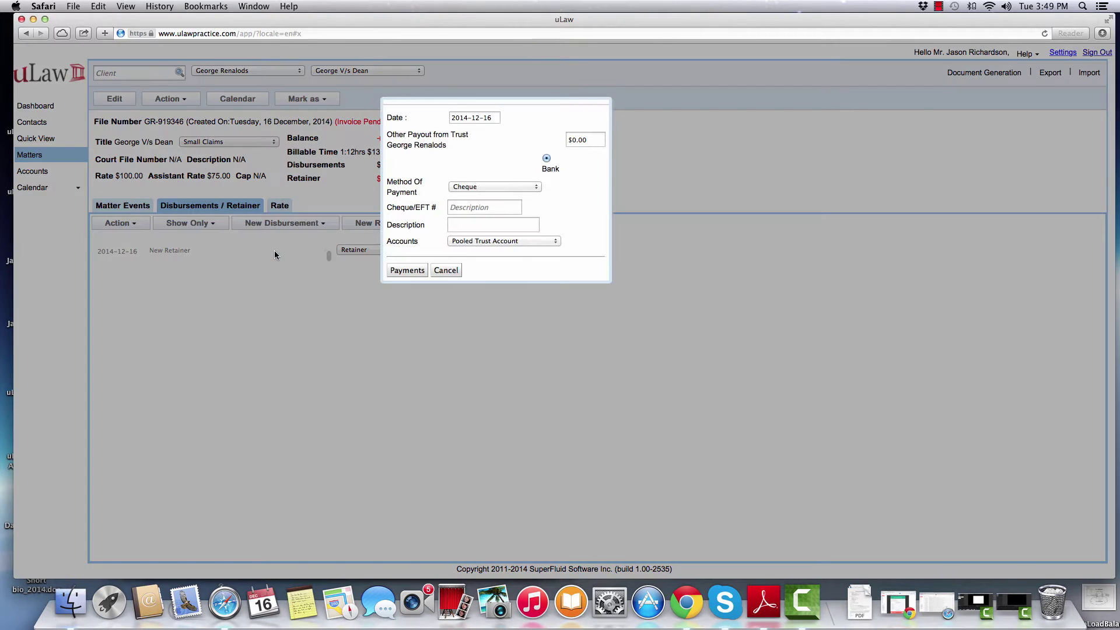
left_click(568, 140)
type("6")
Step: Enter cheque number 56 and the description "Application Fee" for the trust payout, and record the payment
left_click(455, 208)
type("56")
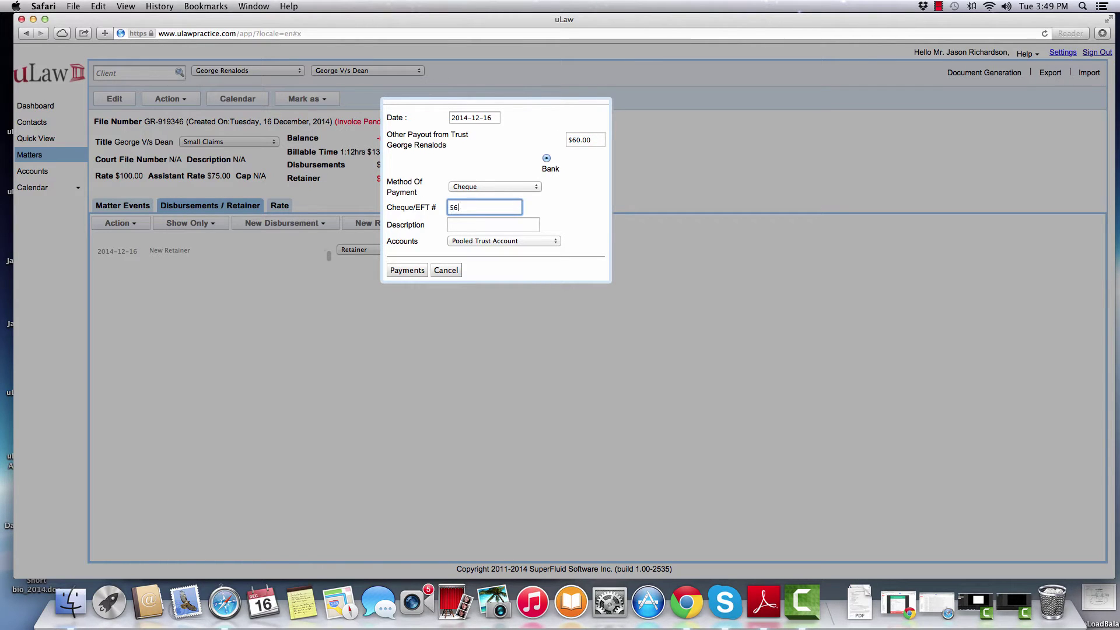
left_click(465, 222)
type("fe")
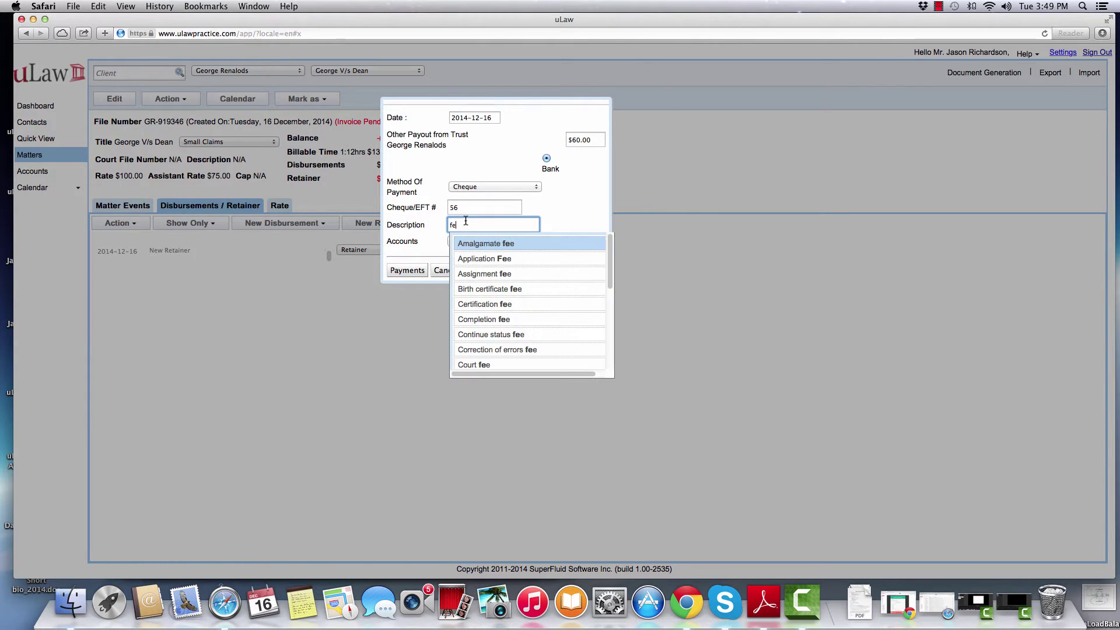
left_click(492, 258)
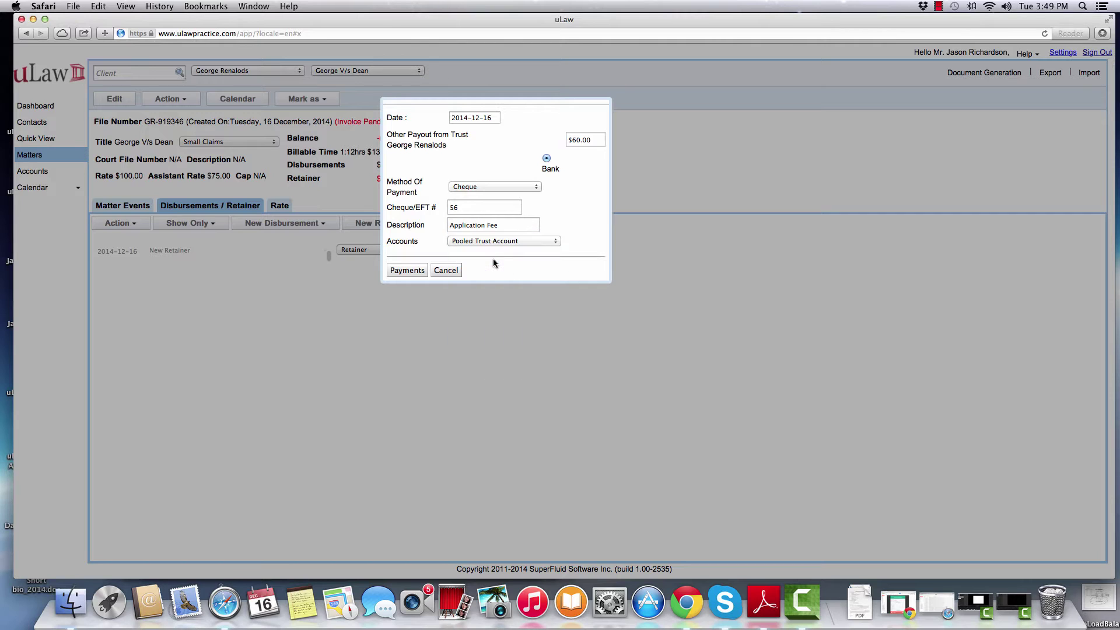
left_click(407, 270)
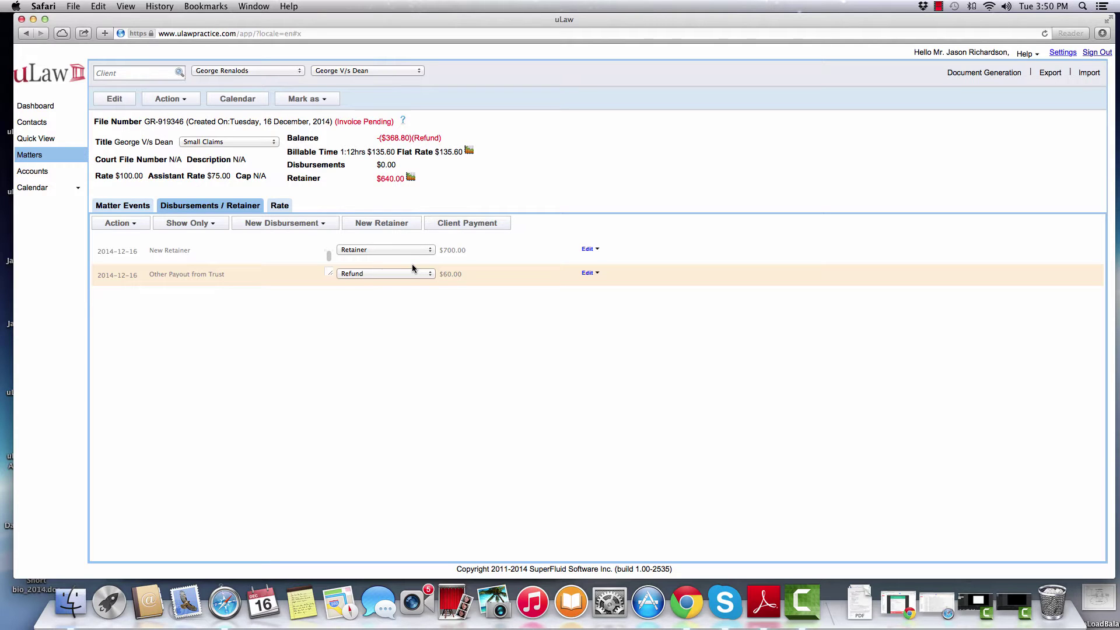
Step: Start a new disbursement paid from general with the item name "Court fee"
left_click(321, 223)
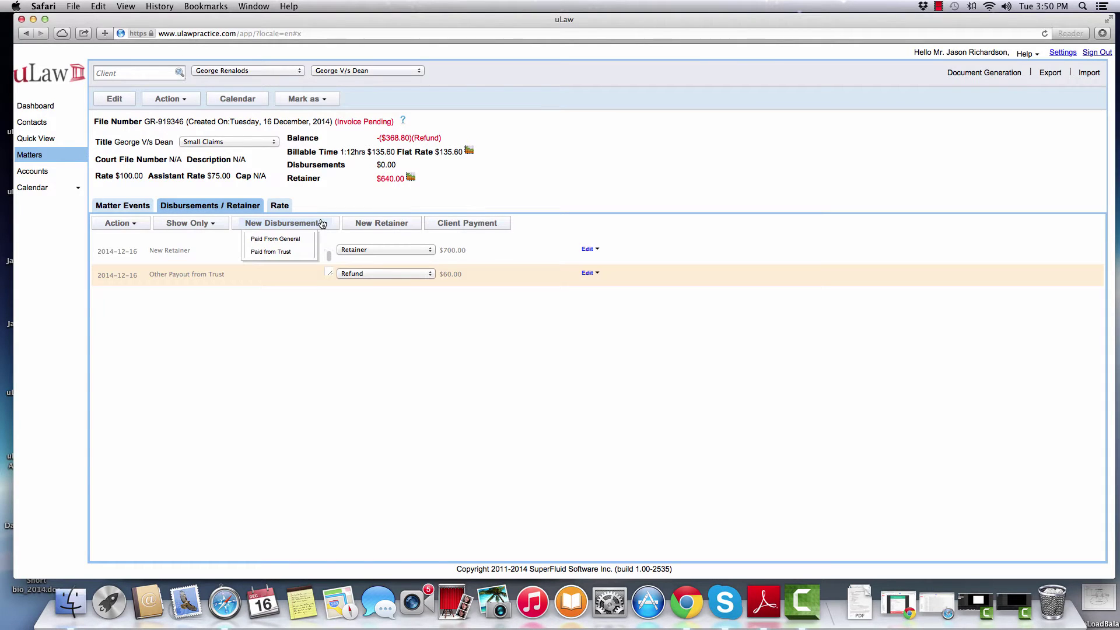
left_click(297, 238)
left_click(474, 152)
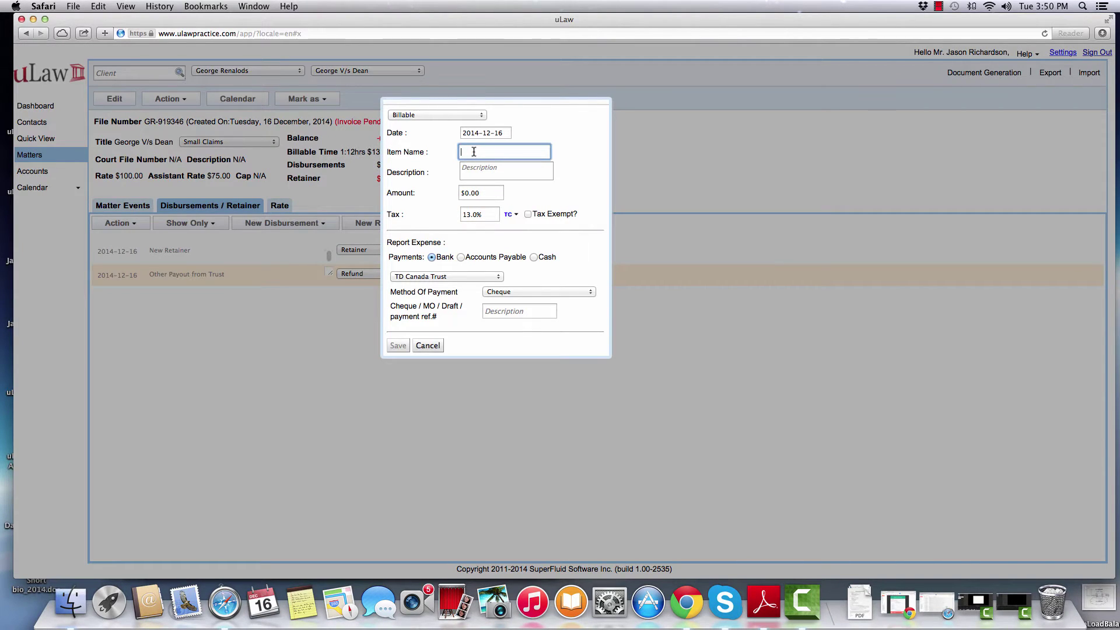
type("fe")
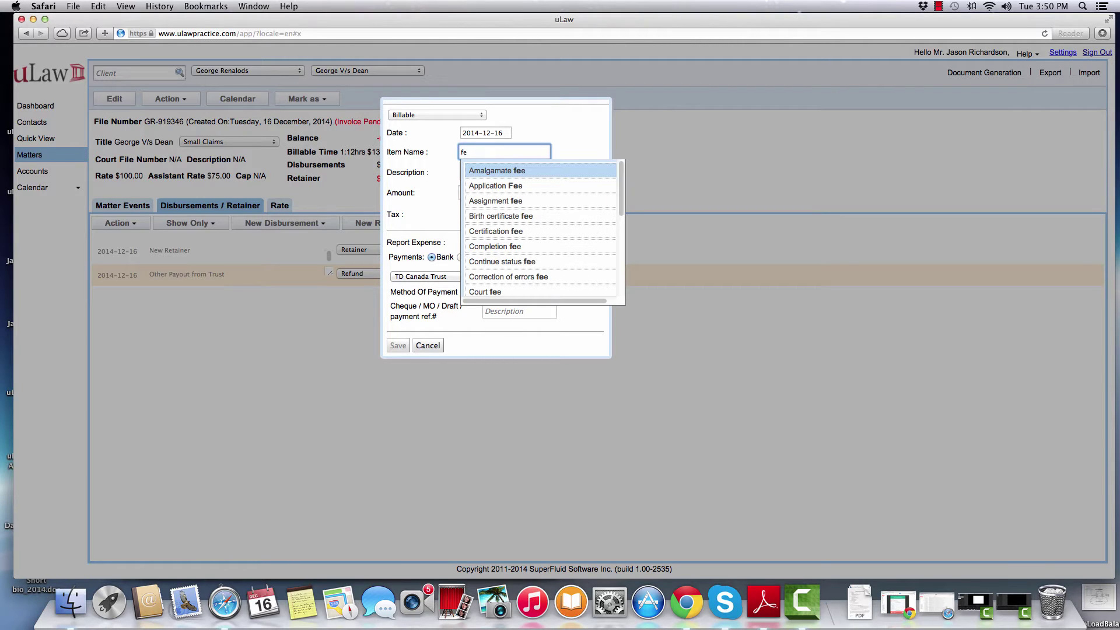
key("Down")
key("Down")
key("Down")
key("Down")
key("Down")
key("Down")
key("Down")
key("Down")
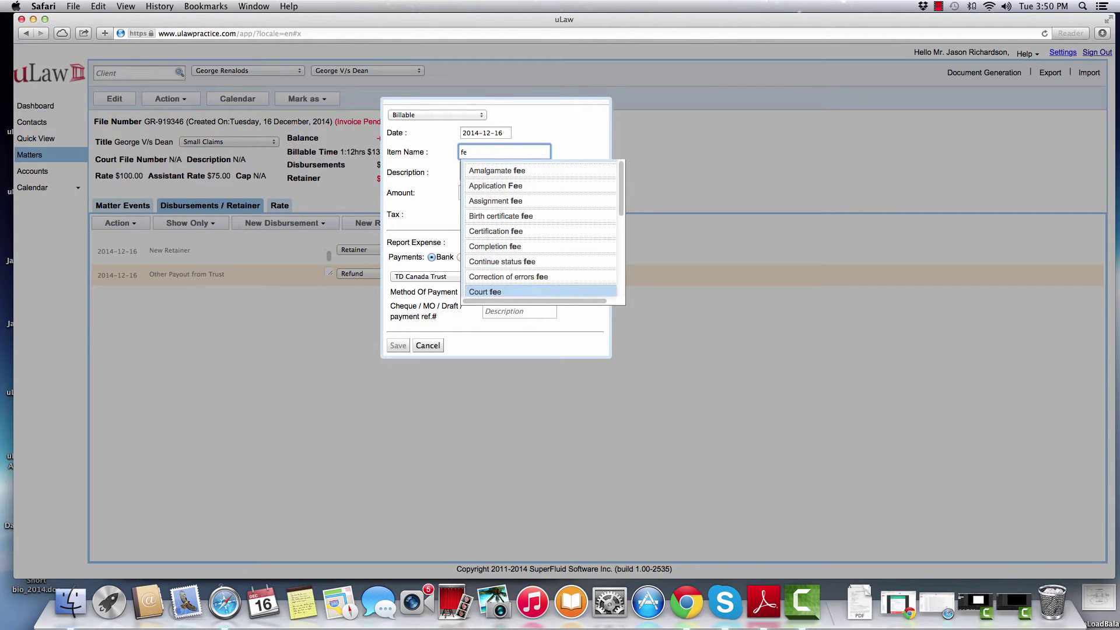
key("Return")
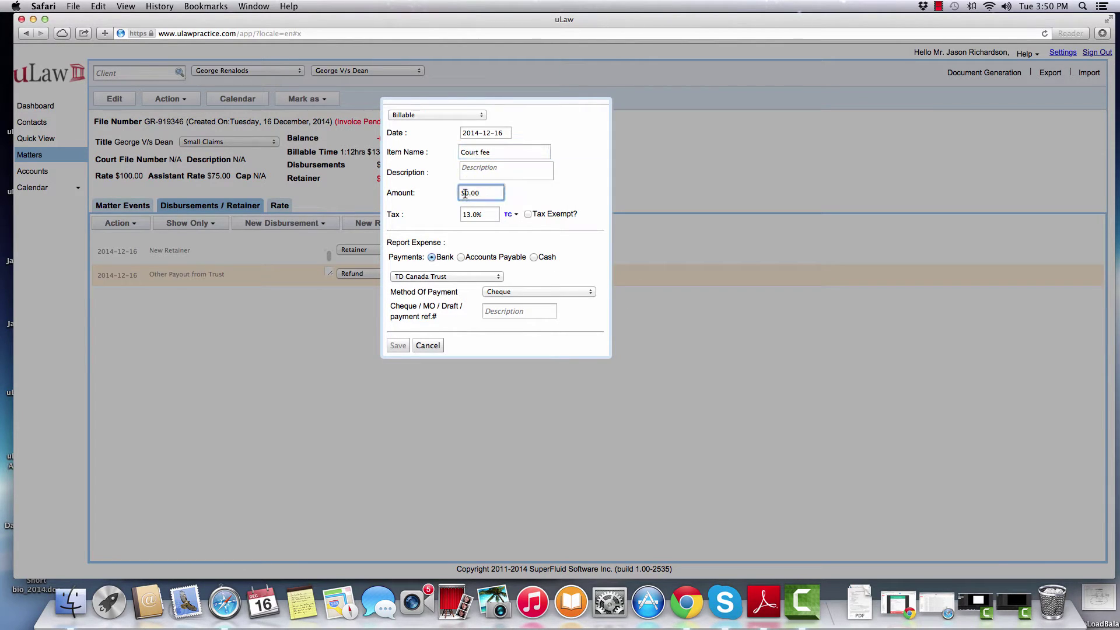
Step: Set the court fee amount to $60.00 and mark it as tax exempt
left_click(467, 193)
type("6")
left_click(528, 214)
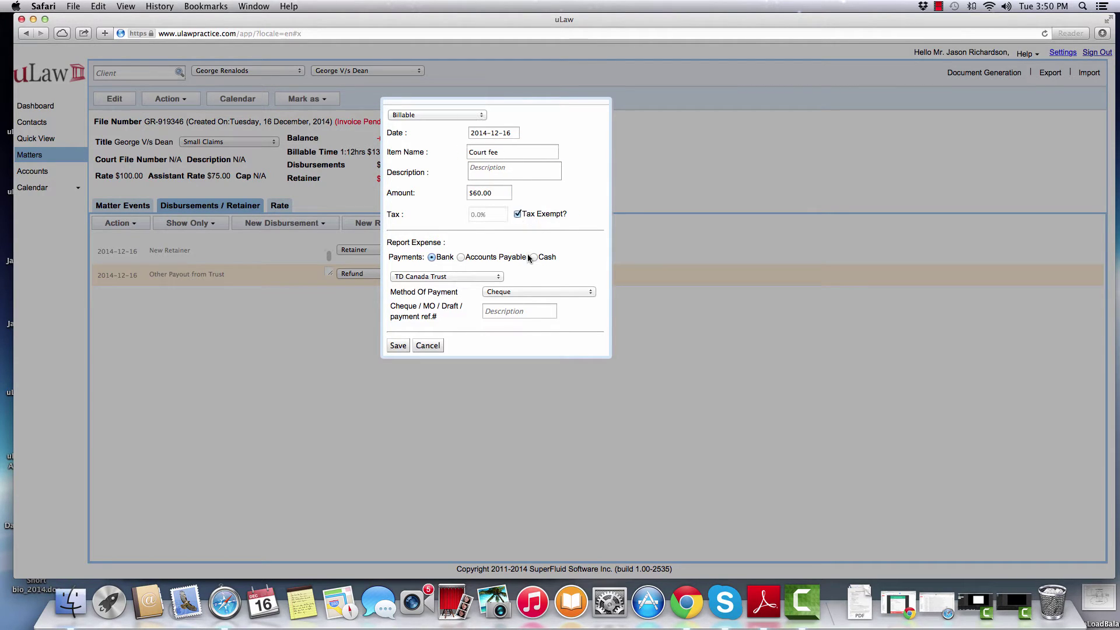
Step: Report the court fee expense as paid by Credit Card from the RBC Credit Card account, and save the disbursement
left_click(454, 278)
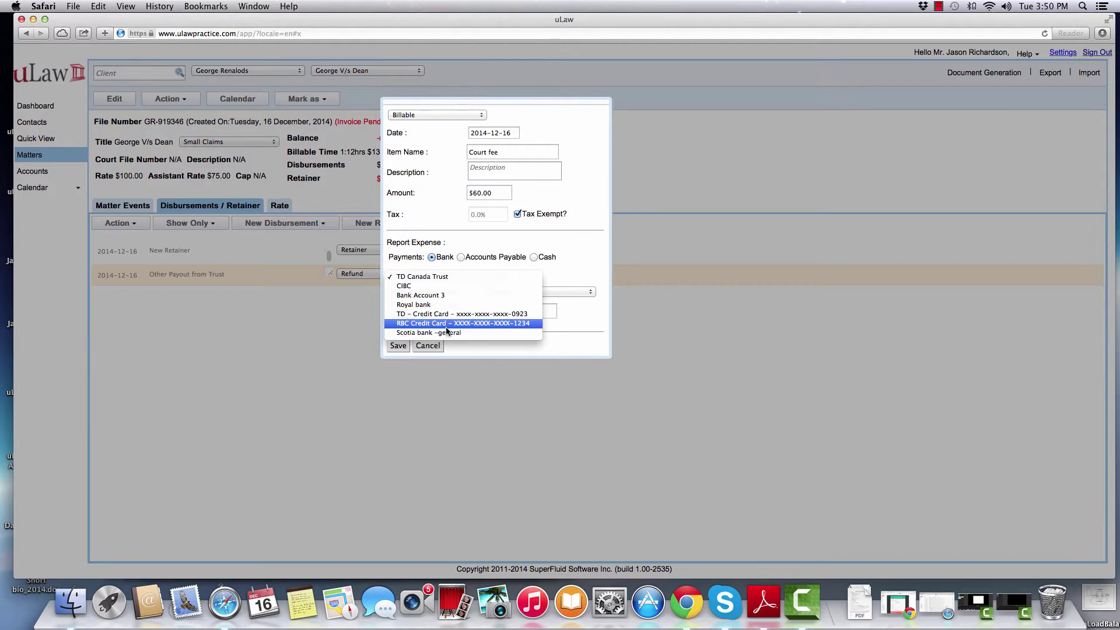
left_click(449, 324)
left_click(510, 292)
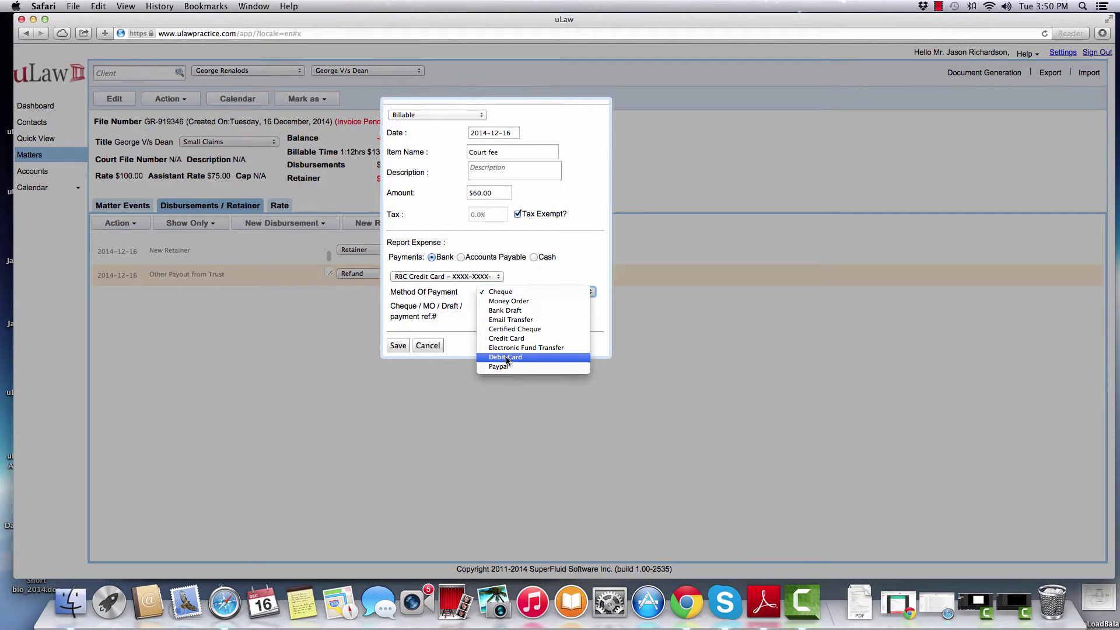
left_click(497, 339)
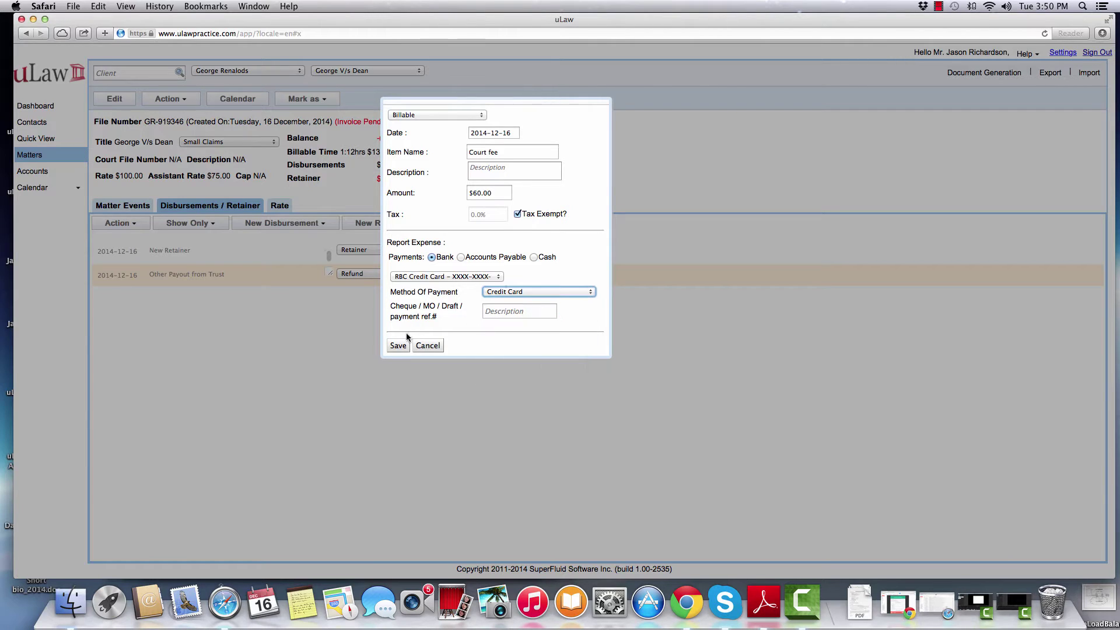
left_click(399, 347)
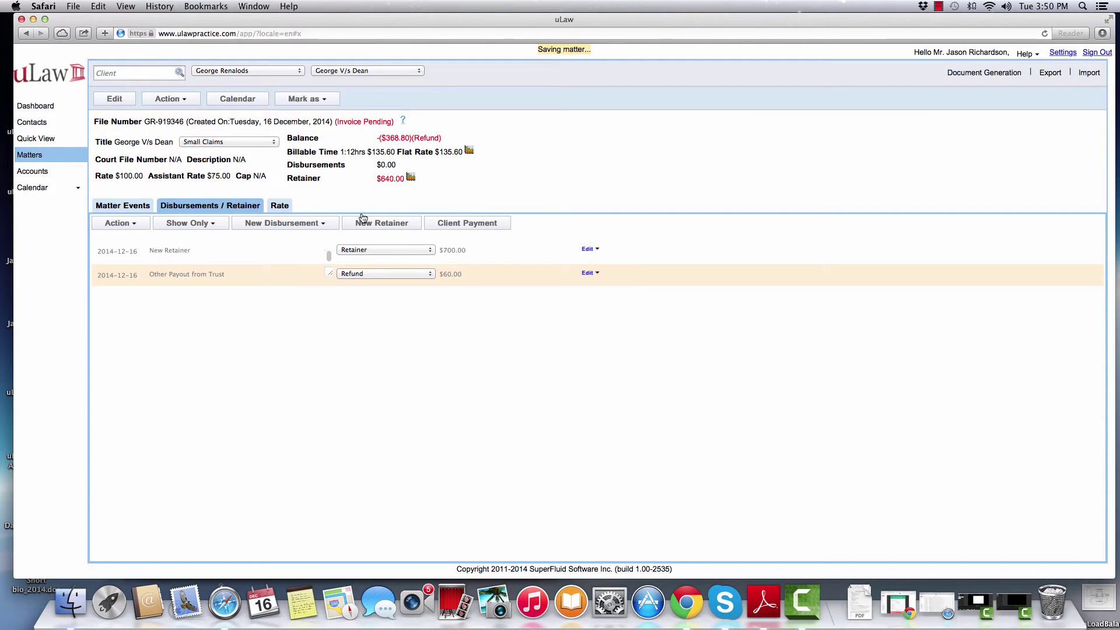
Step: Start another disbursement paid from general for the item "Photocopies" with 20 units
left_click(310, 225)
left_click(283, 238)
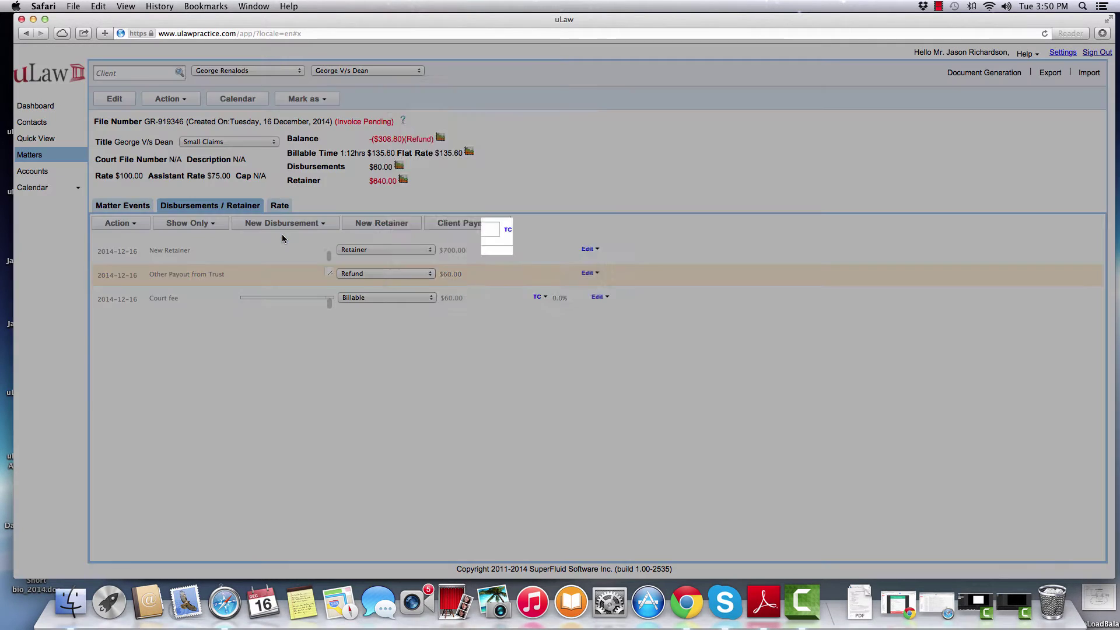
left_click(473, 151)
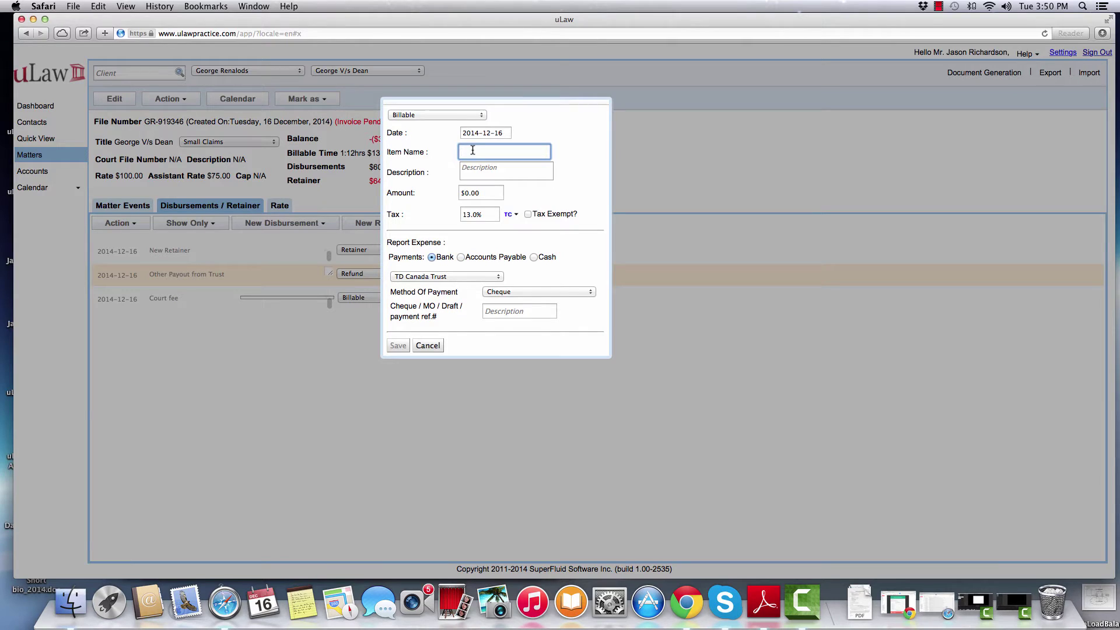
type("pho")
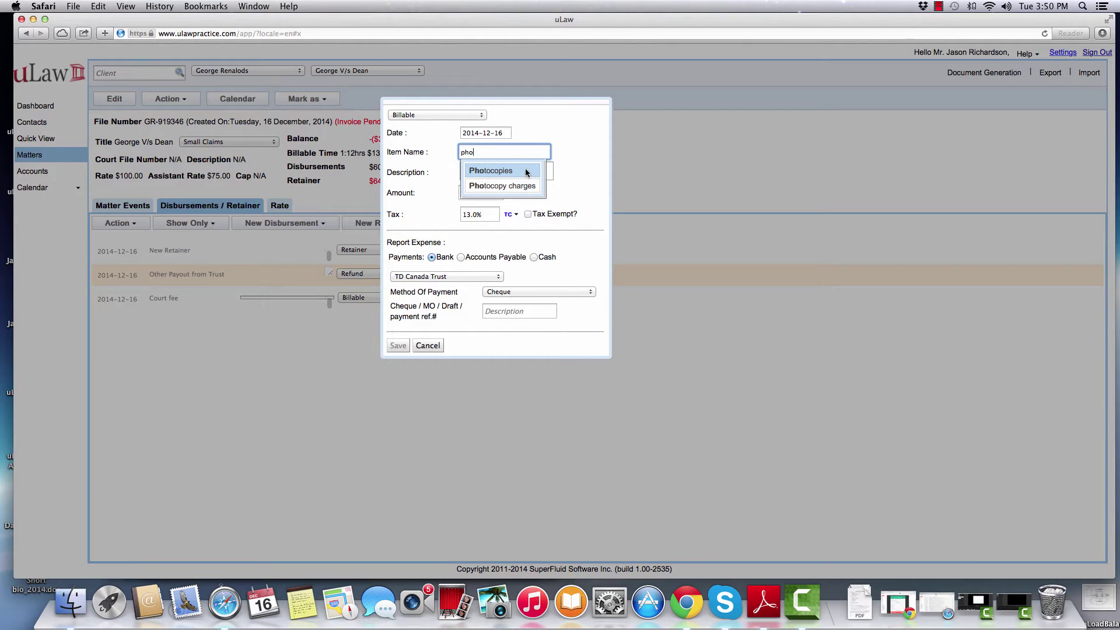
left_click(527, 171)
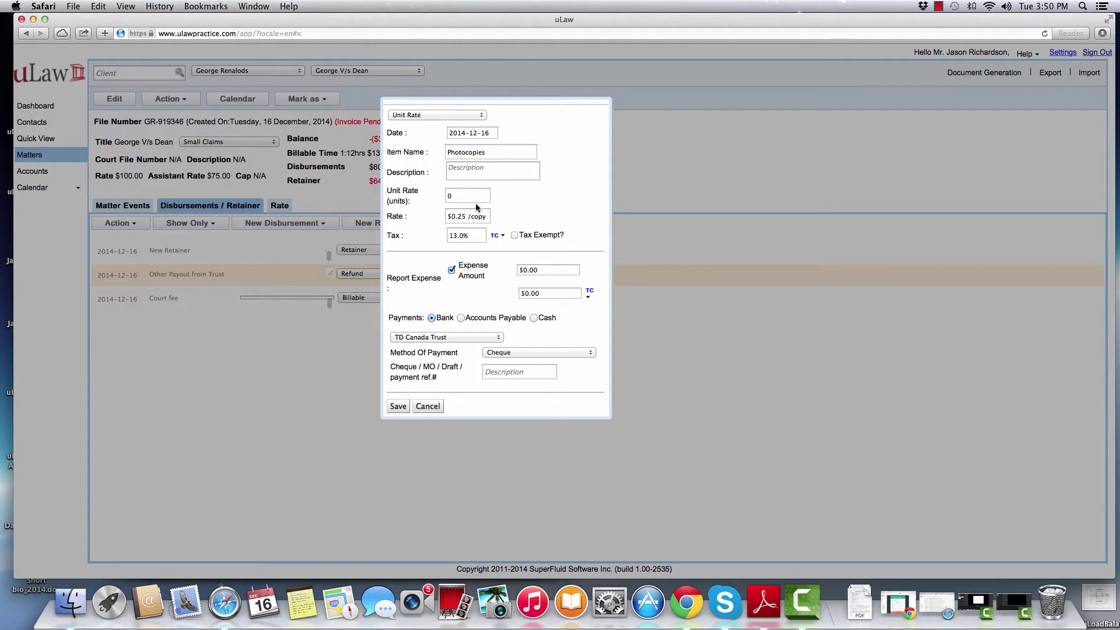
left_click(442, 195)
key("BackSpace")
type("20")
left_click(532, 209)
Step: Report a $2.00 expense amount for the photocopies, paid in cash from Petty Cash, and save the disbursement
left_click(453, 269)
left_click(453, 269)
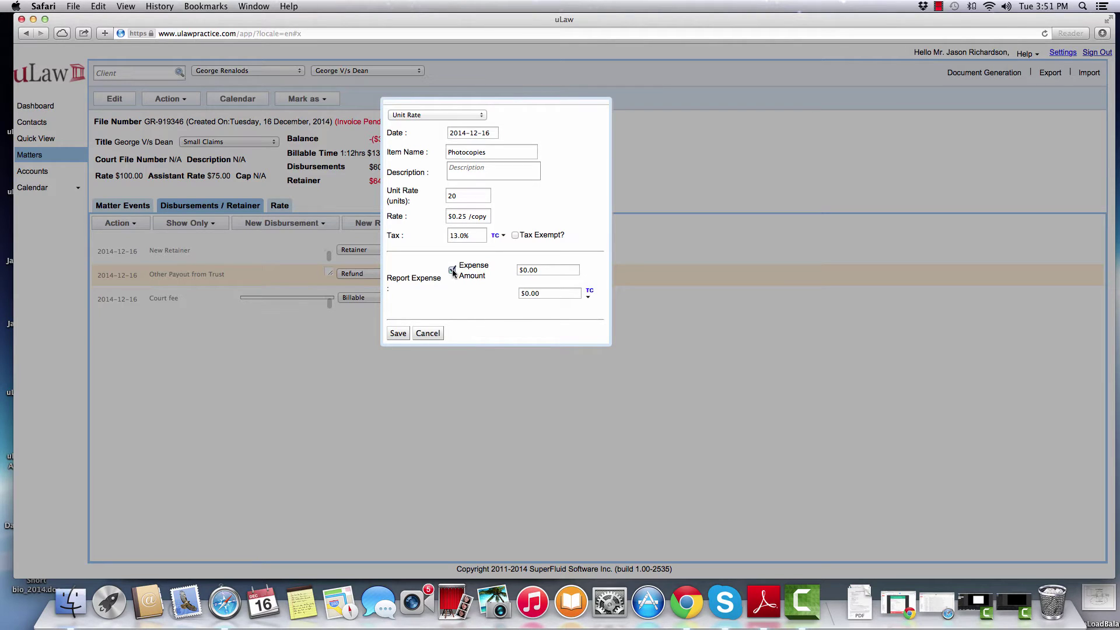
left_click(522, 270)
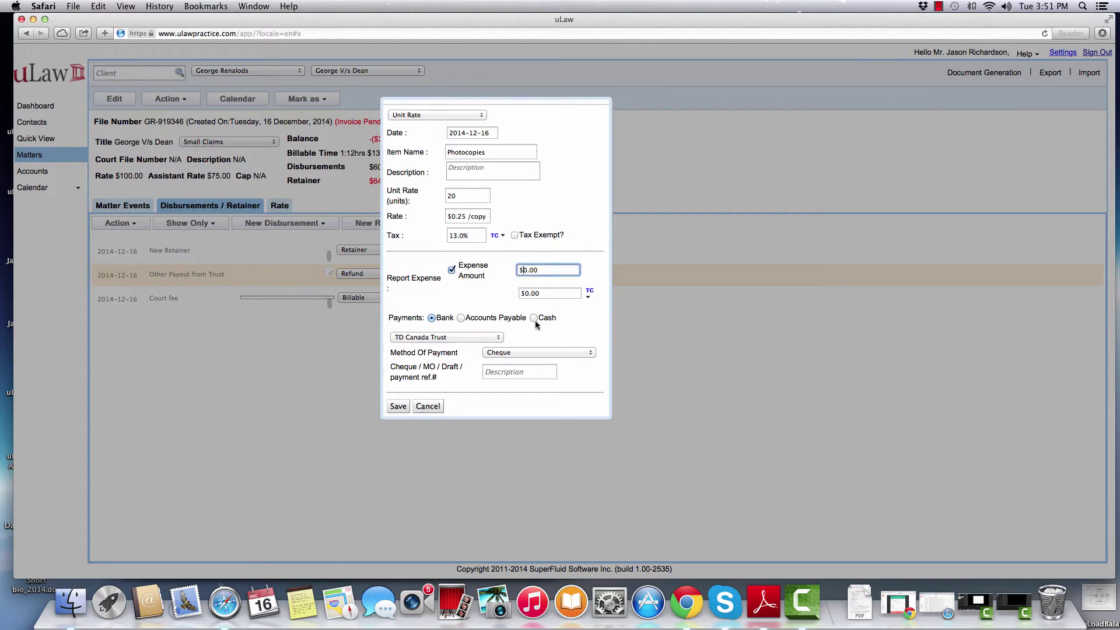
key("BackSpace")
type("2")
left_click(579, 251)
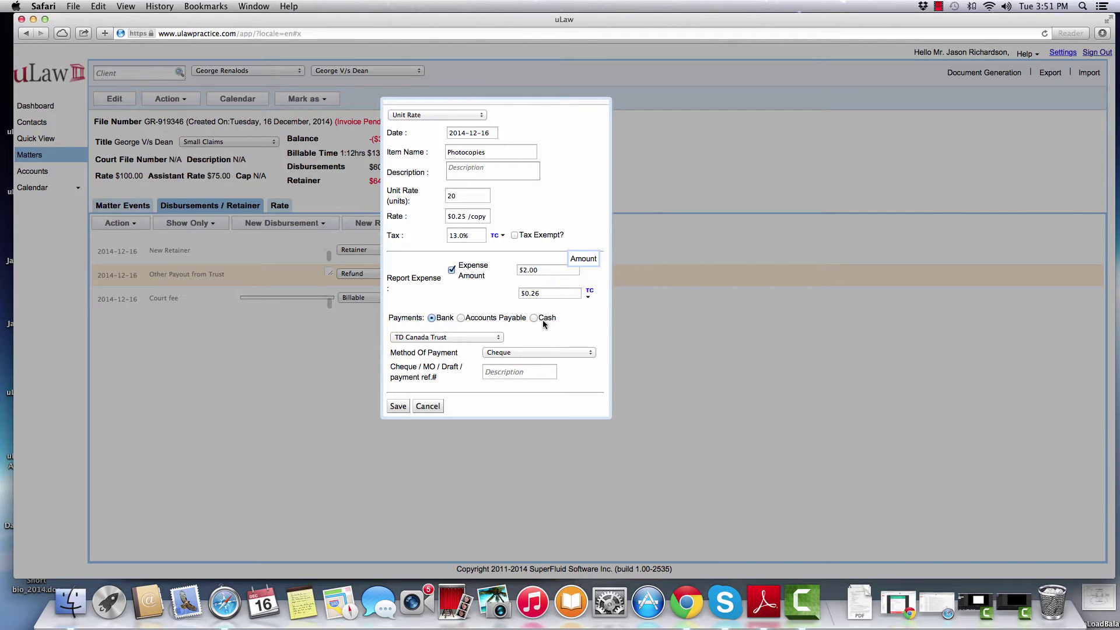
left_click(533, 317)
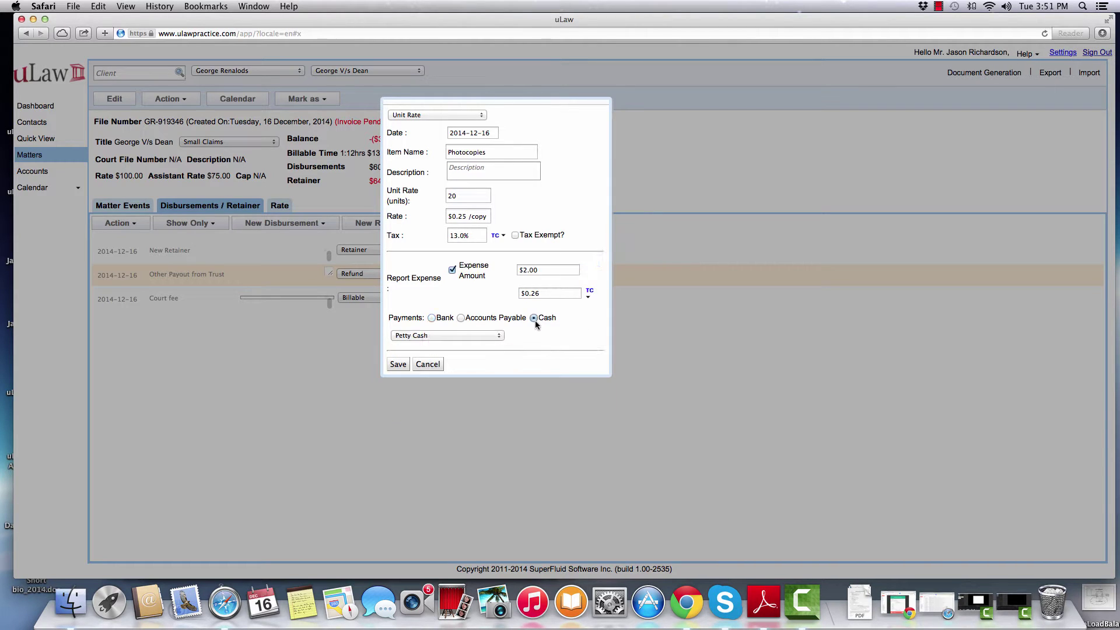
left_click(399, 364)
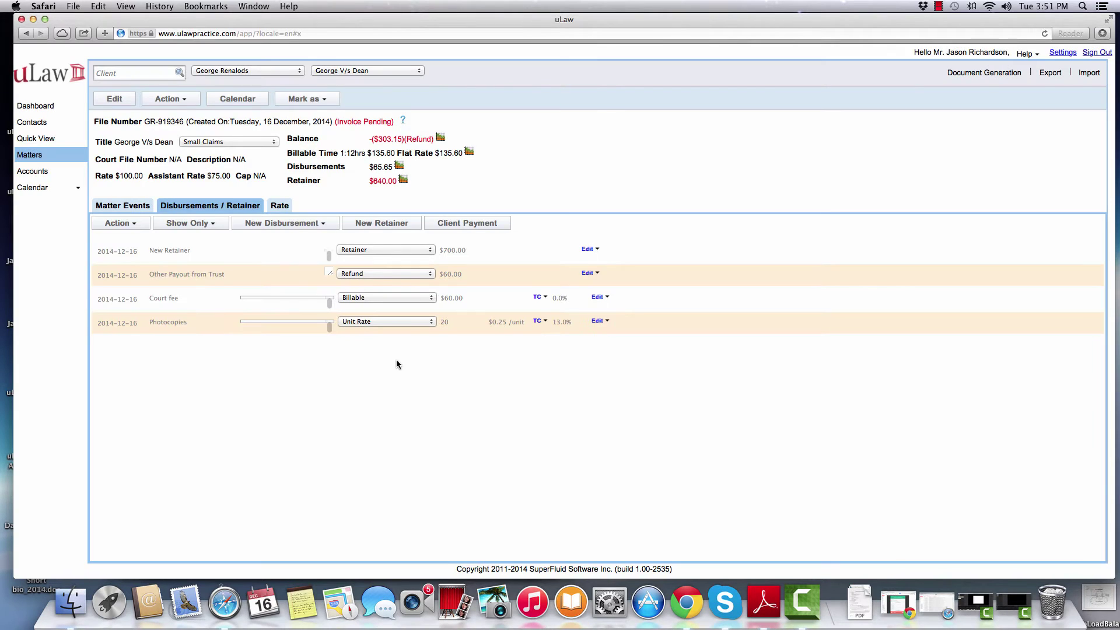
Step: Start a new disbursement paid from general for the item "Legal Counsel Travel Mileage"
left_click(311, 225)
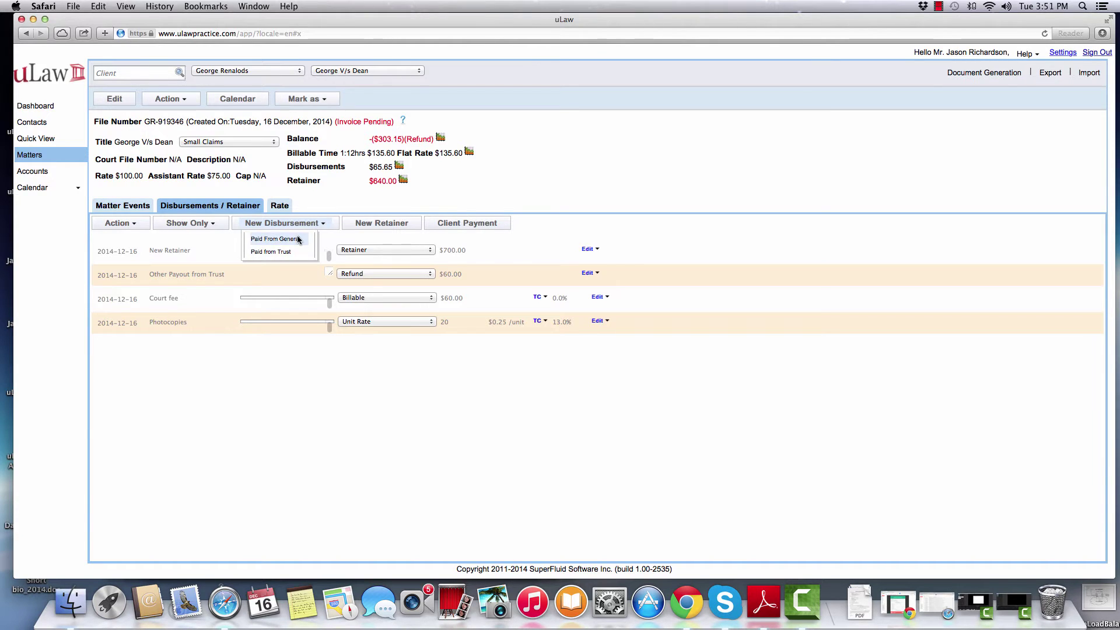
left_click(295, 239)
left_click(473, 153)
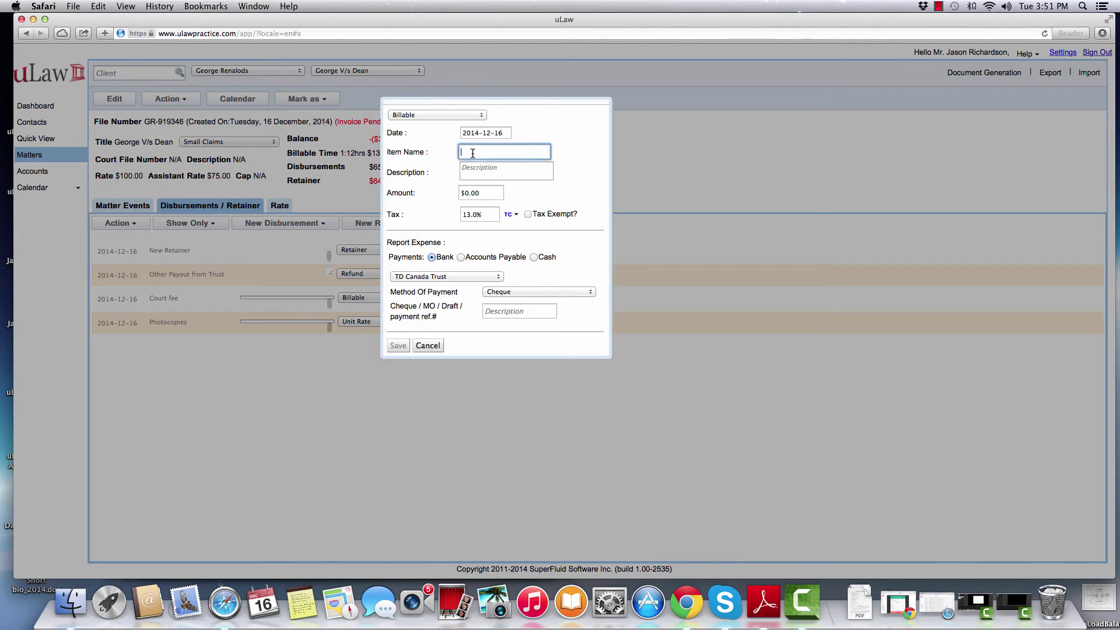
type("mil")
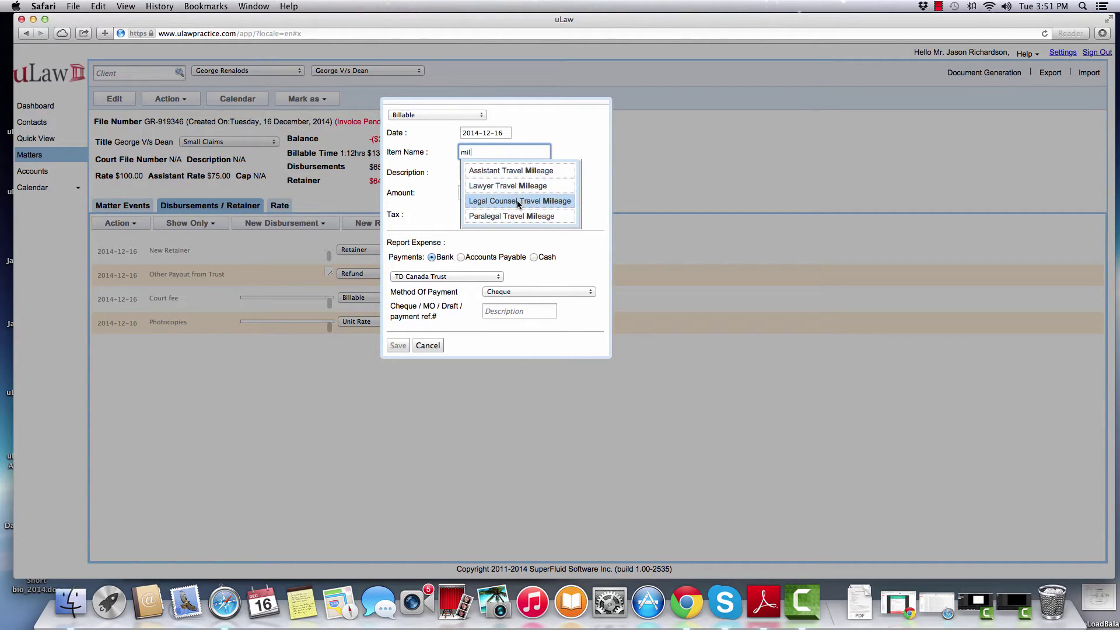
left_click(517, 200)
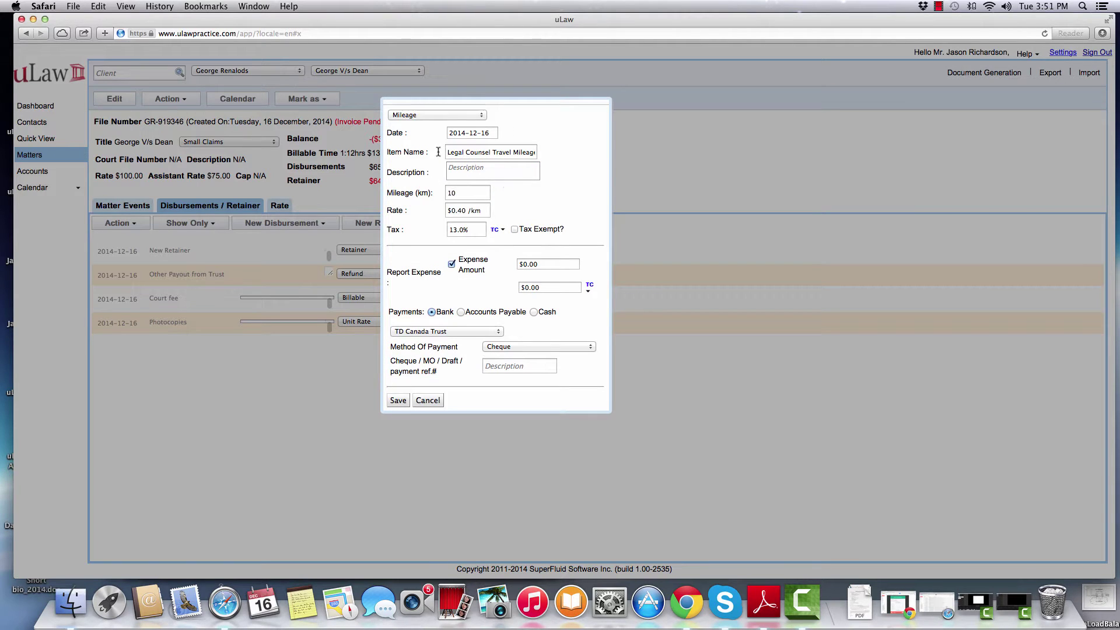
Step: Set the mileage to 60 km, turn off the reported expense amount, and save the disbursement
left_click(470, 193)
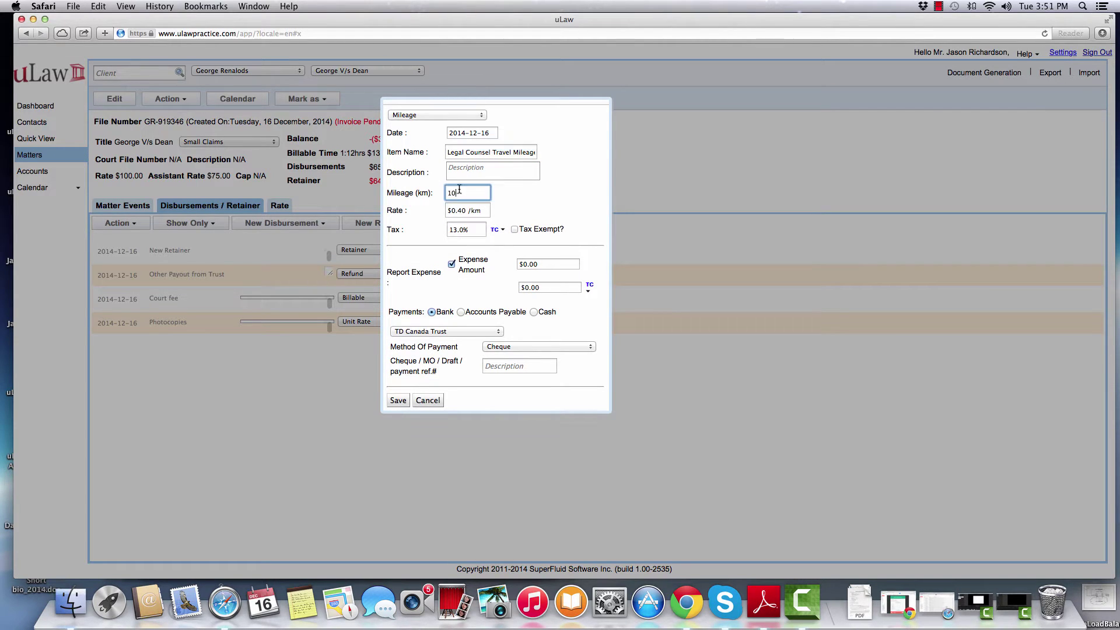
key("BackSpace")
key("BackSpace")
type("60")
left_click(577, 200)
left_click(452, 264)
left_click(399, 327)
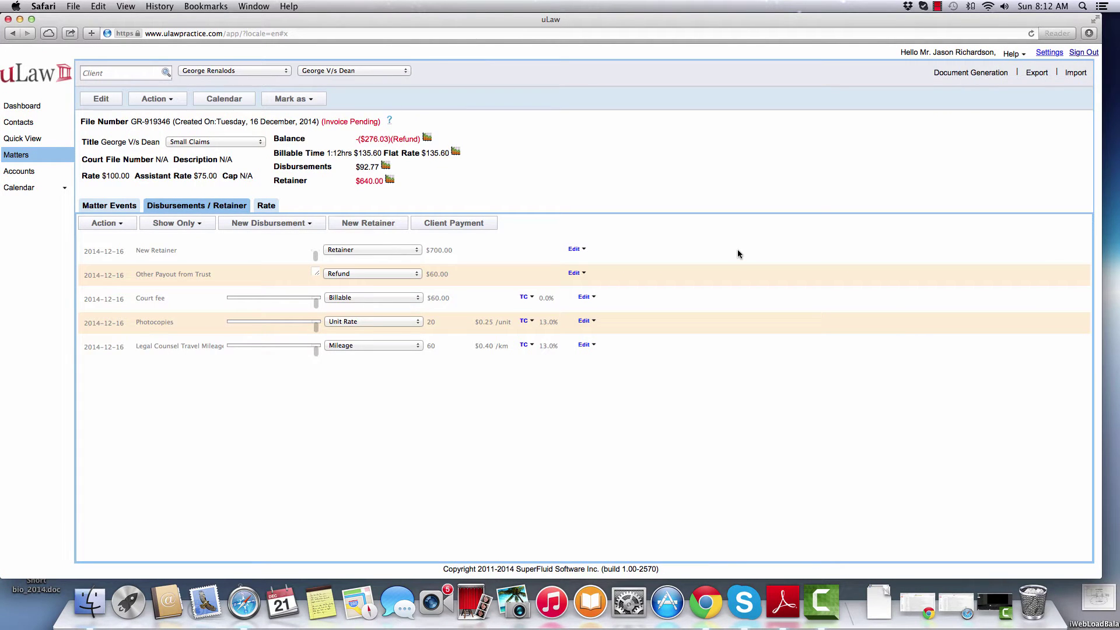
Step: Check the matter's events and disbursements, and generate a preview of its complete invoice
left_click(100, 208)
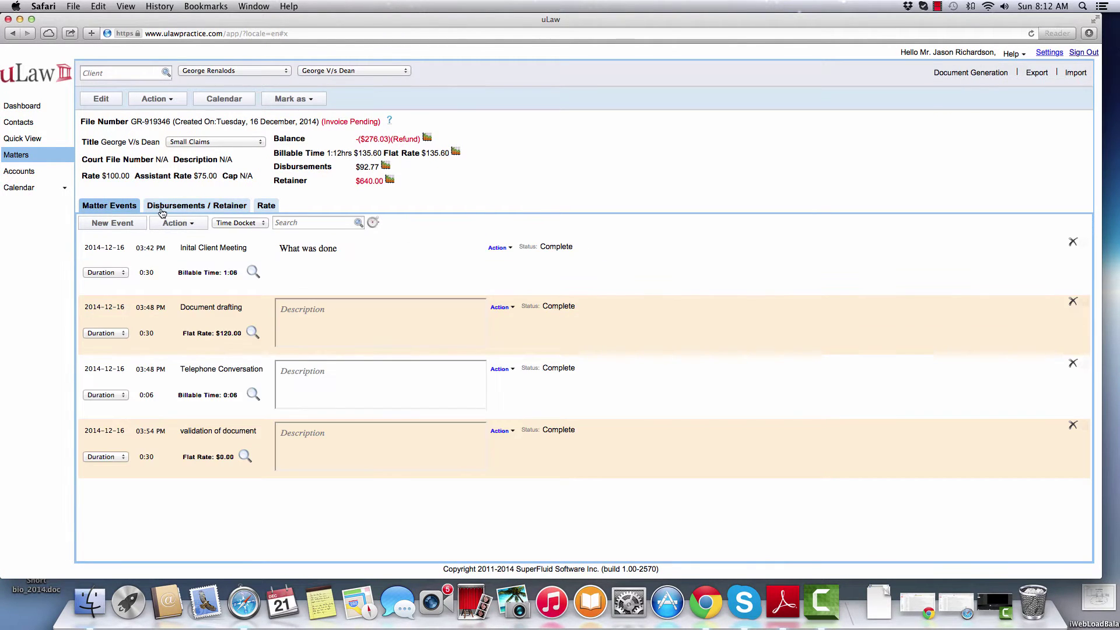
left_click(162, 211)
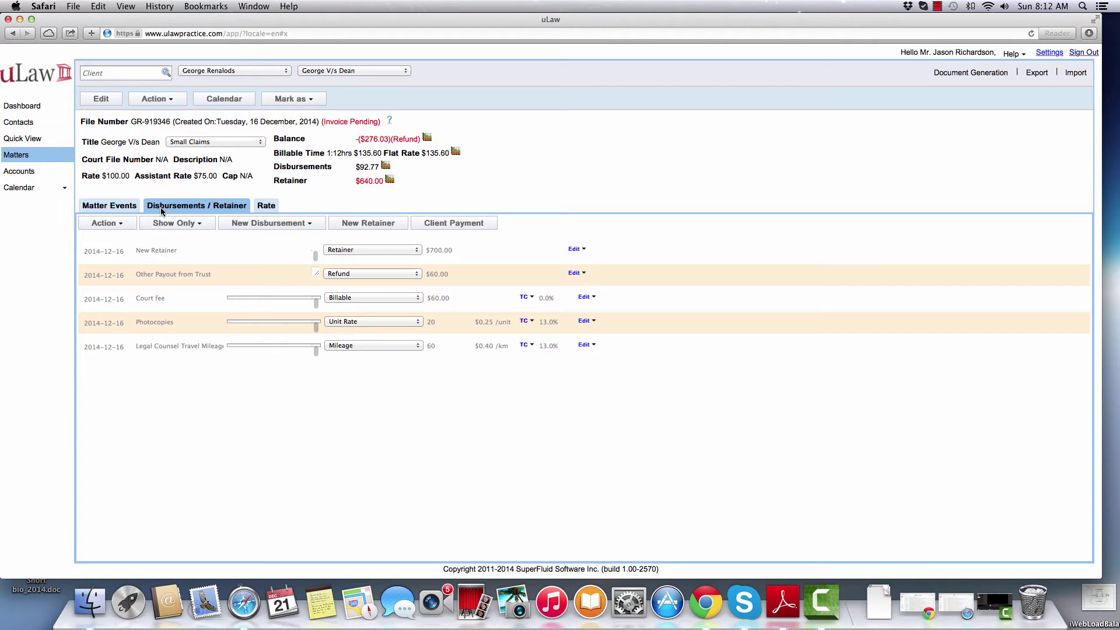
left_click(955, 73)
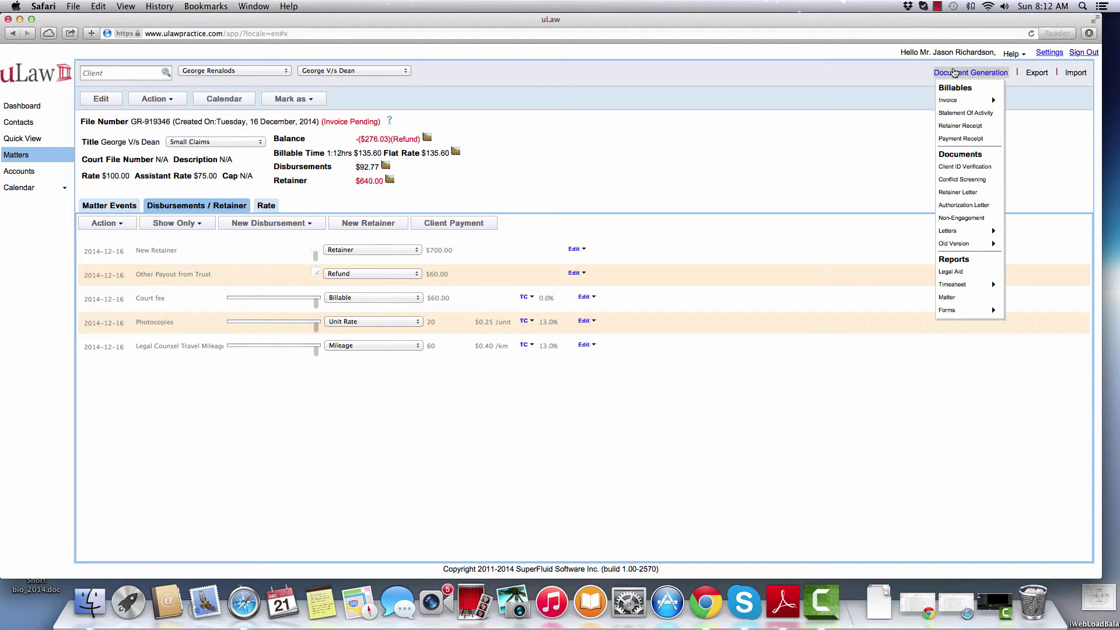
mouse_move(972, 99)
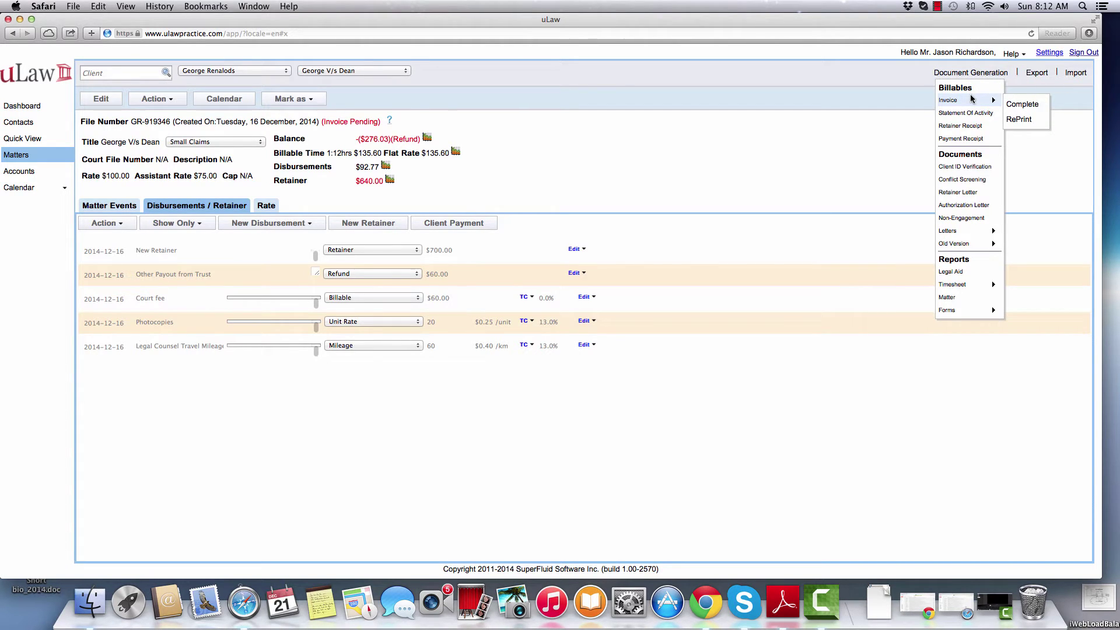
left_click(1015, 103)
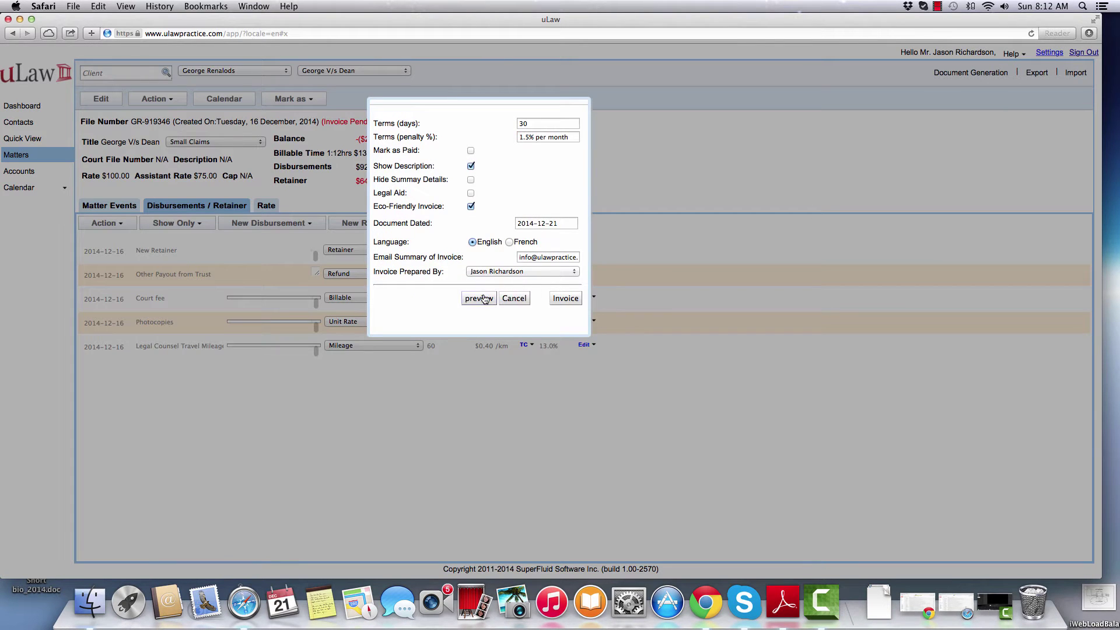
left_click(484, 299)
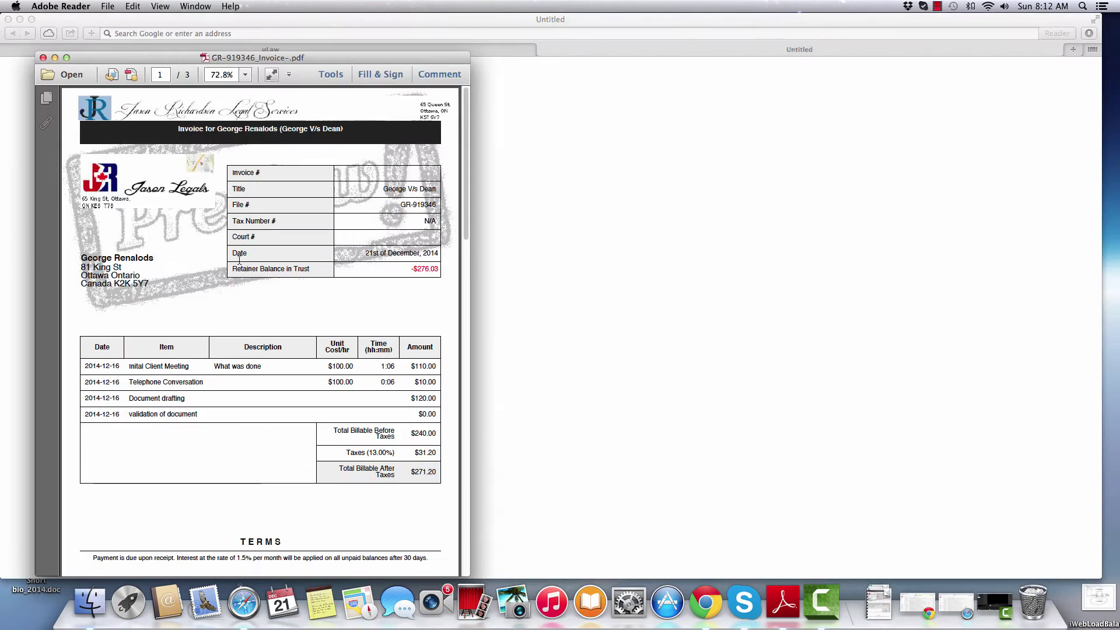
Step: Read through the invoice preview's billable items, disbursements, retainer entries and billing totals
scroll(239, 260, "down", 5)
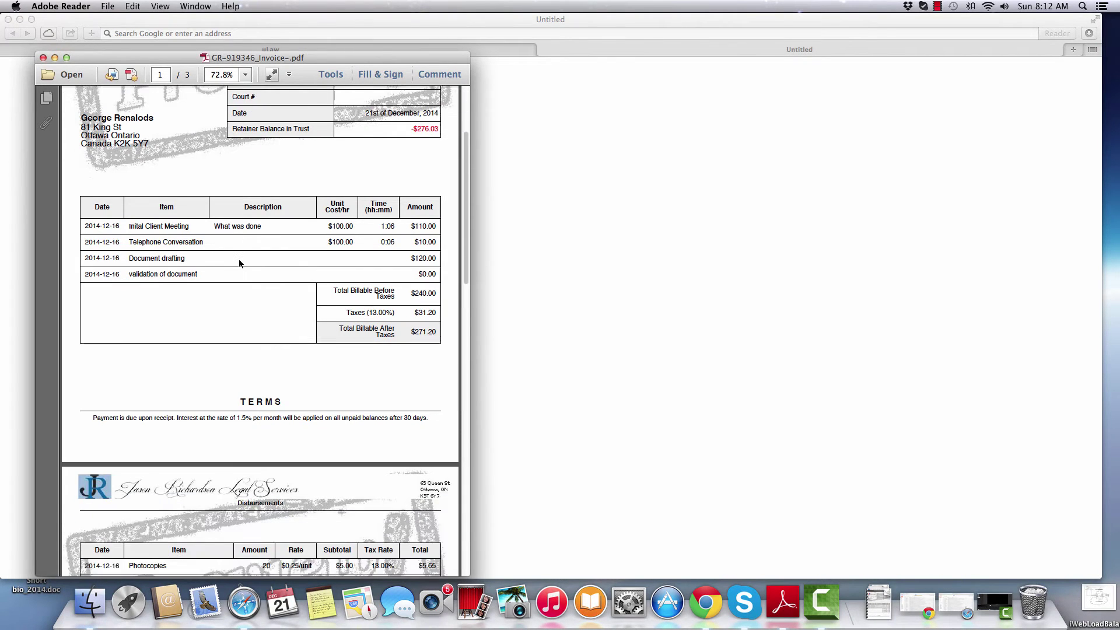
scroll(239, 263, "down", 10)
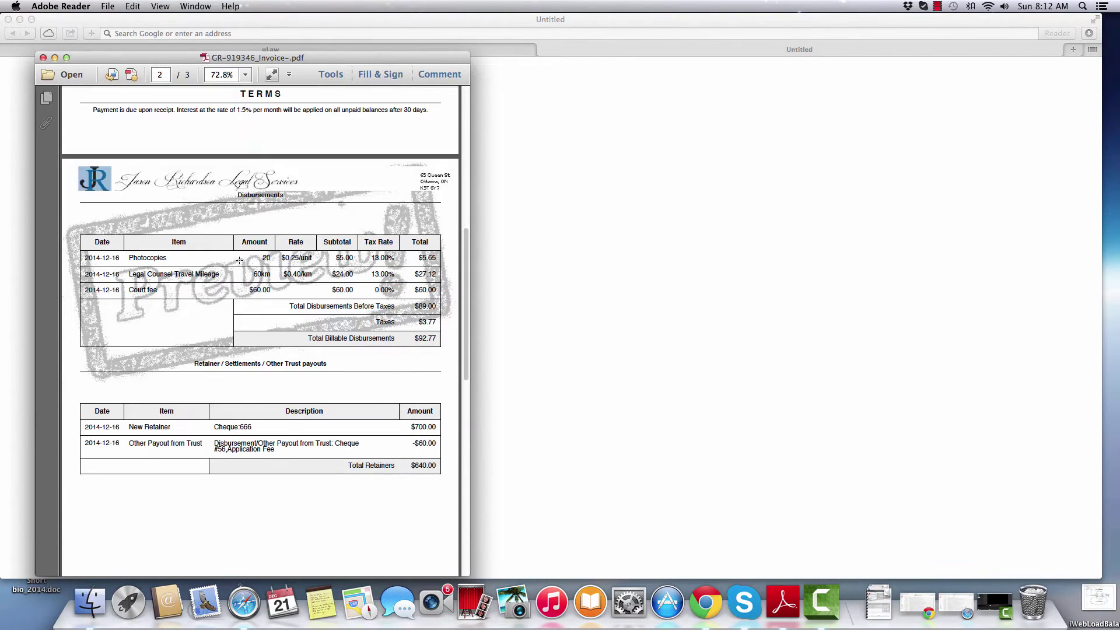
scroll(240, 259, "down", 12)
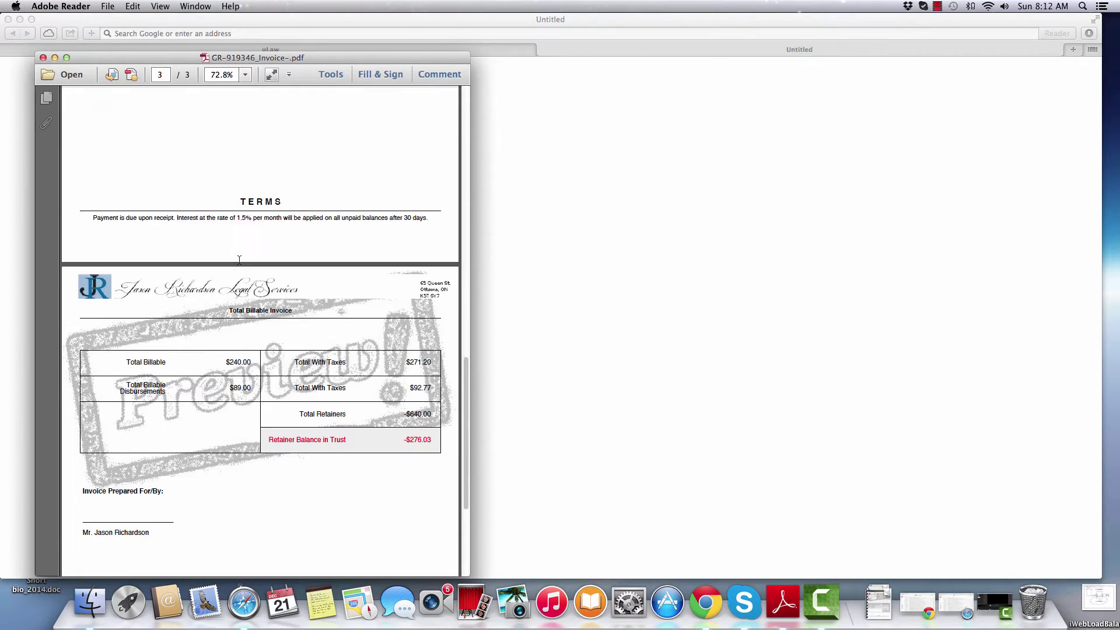
scroll(240, 259, "down", 4)
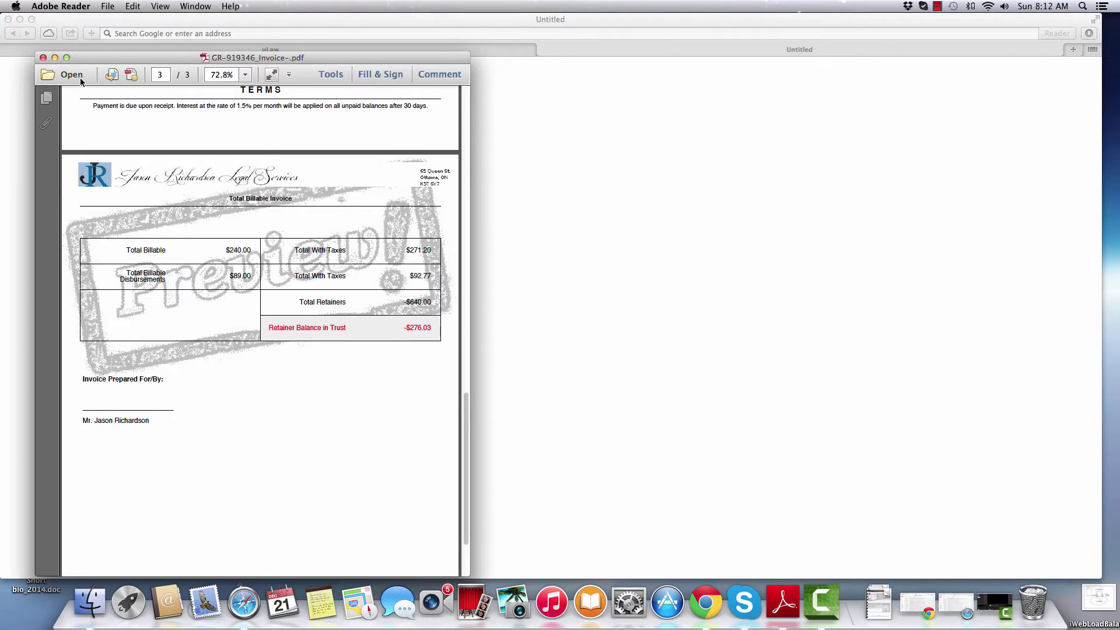
Step: Close the invoice preview and issue the matter's final complete invoice with Mark as Paid turned on
left_click(44, 58)
left_click(545, 49)
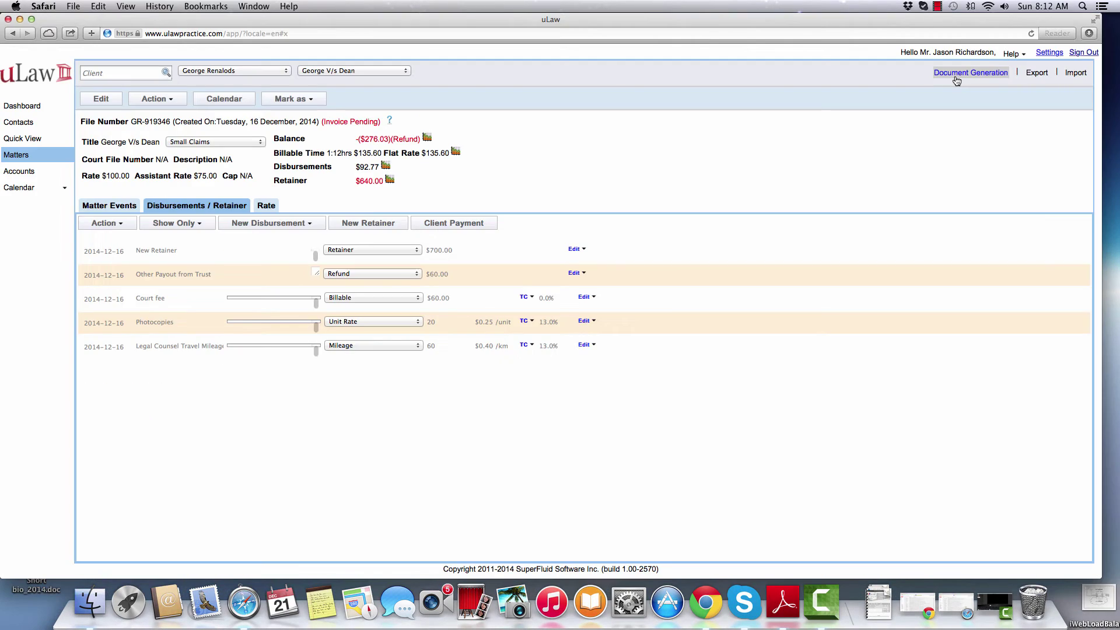
left_click(955, 74)
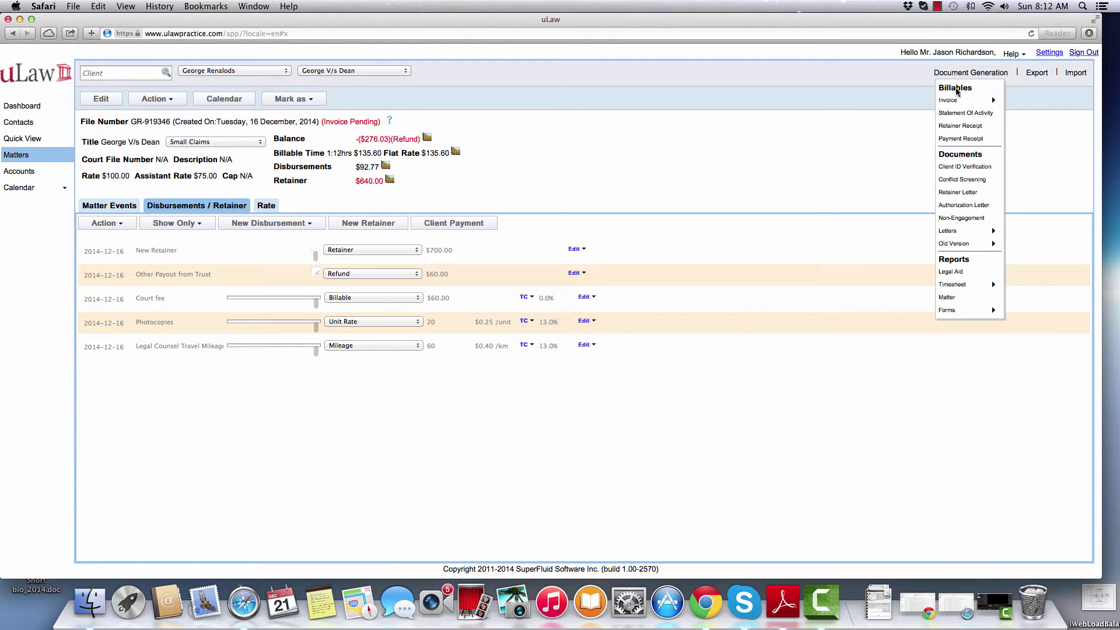
mouse_move(960, 100)
left_click(1042, 105)
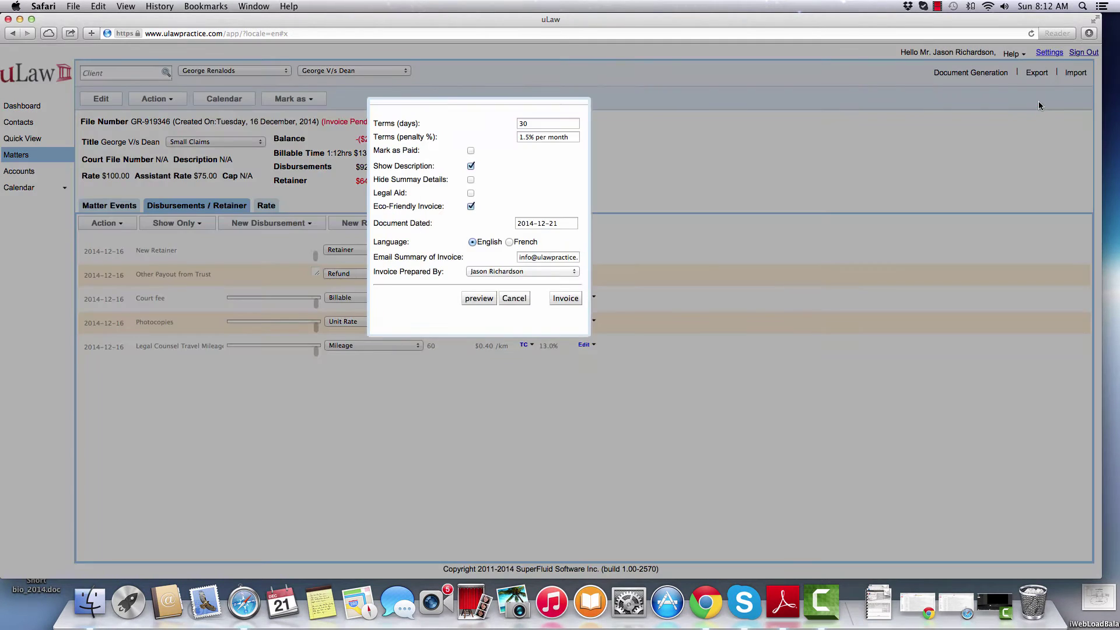
left_click(471, 151)
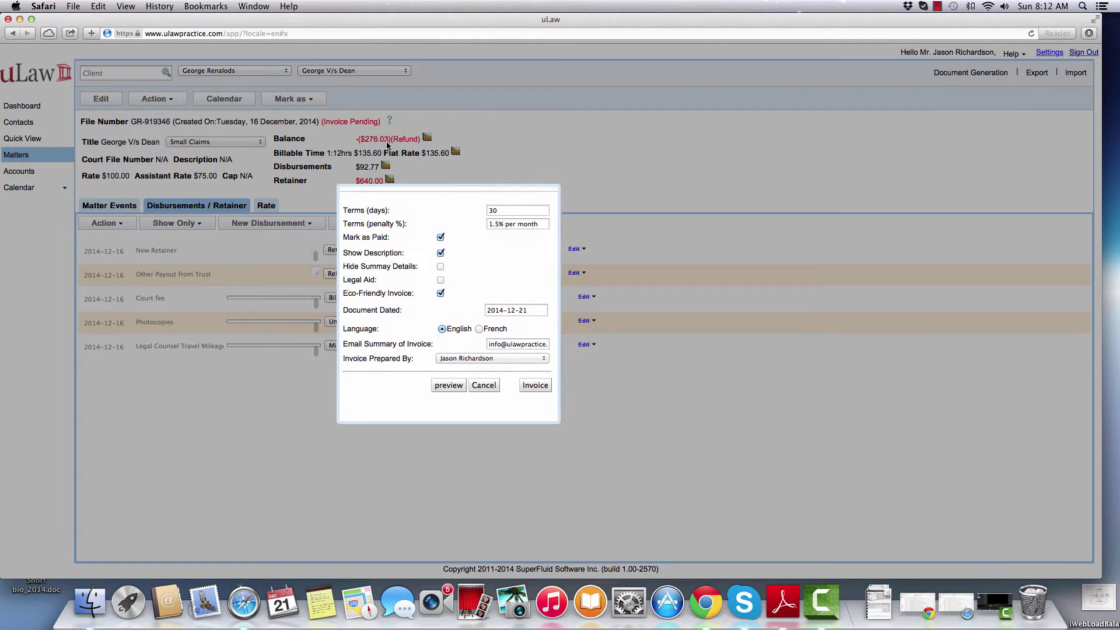
left_click(534, 385)
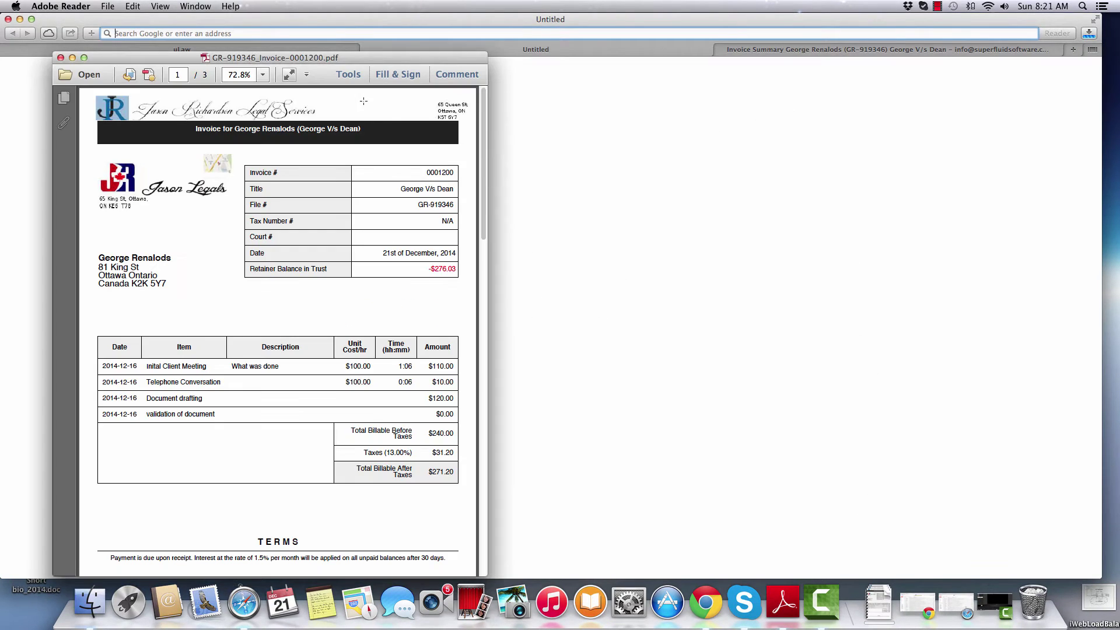
Step: Read through the issued invoice's number, billable items, disbursements and totals, and open the e-mailed invoice summary
double_click(439, 173)
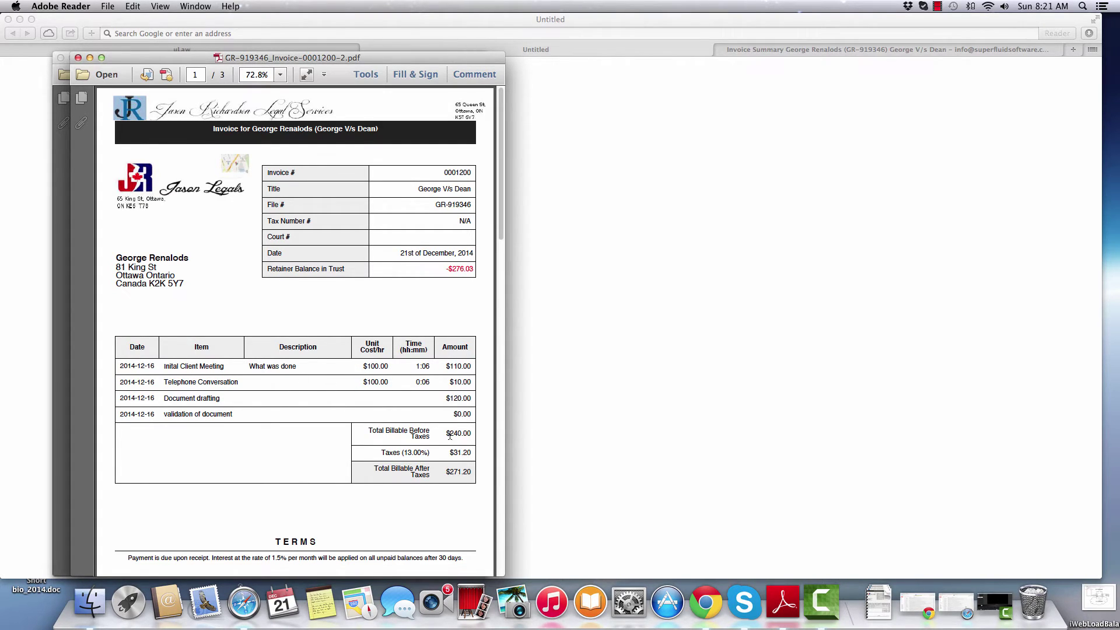
scroll(456, 457, "down", 10)
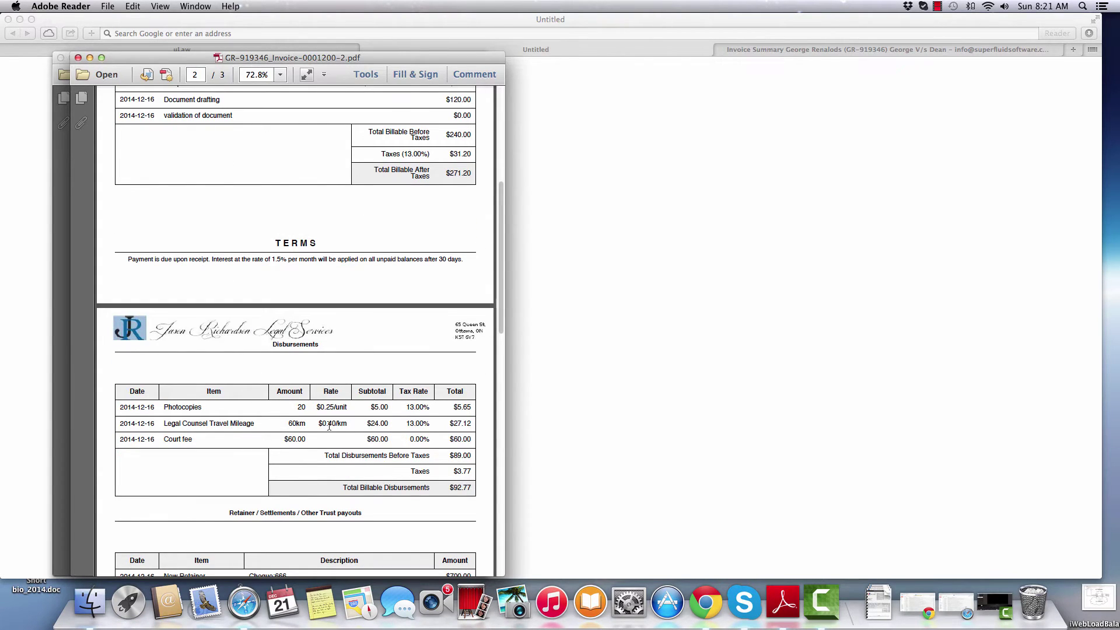
scroll(330, 426, "down", 14)
scroll(330, 426, "down", 6)
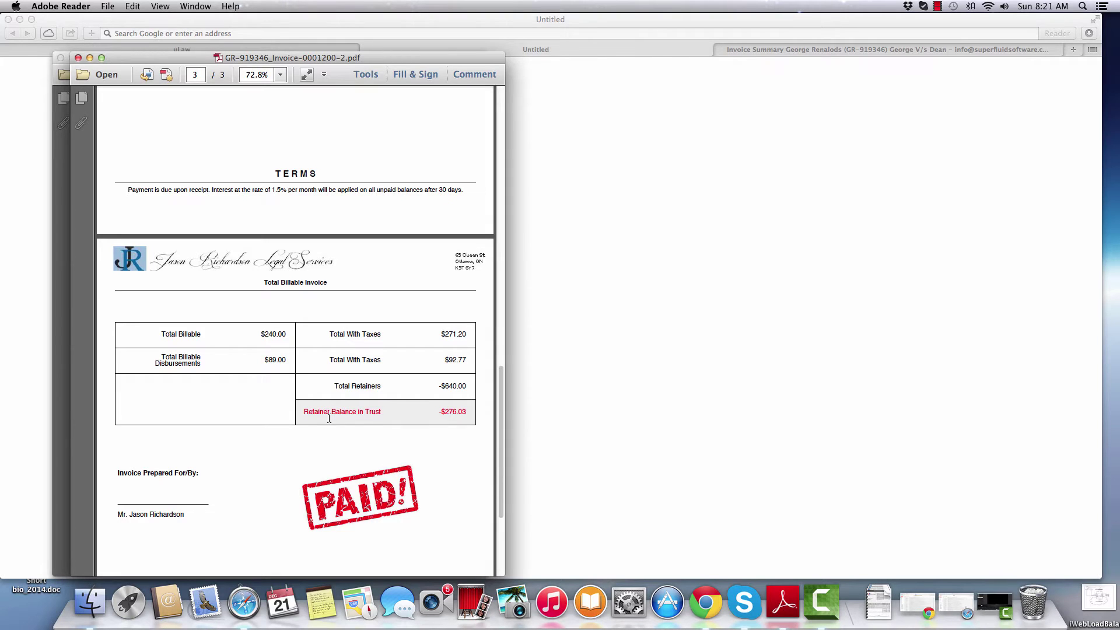
left_click(791, 50)
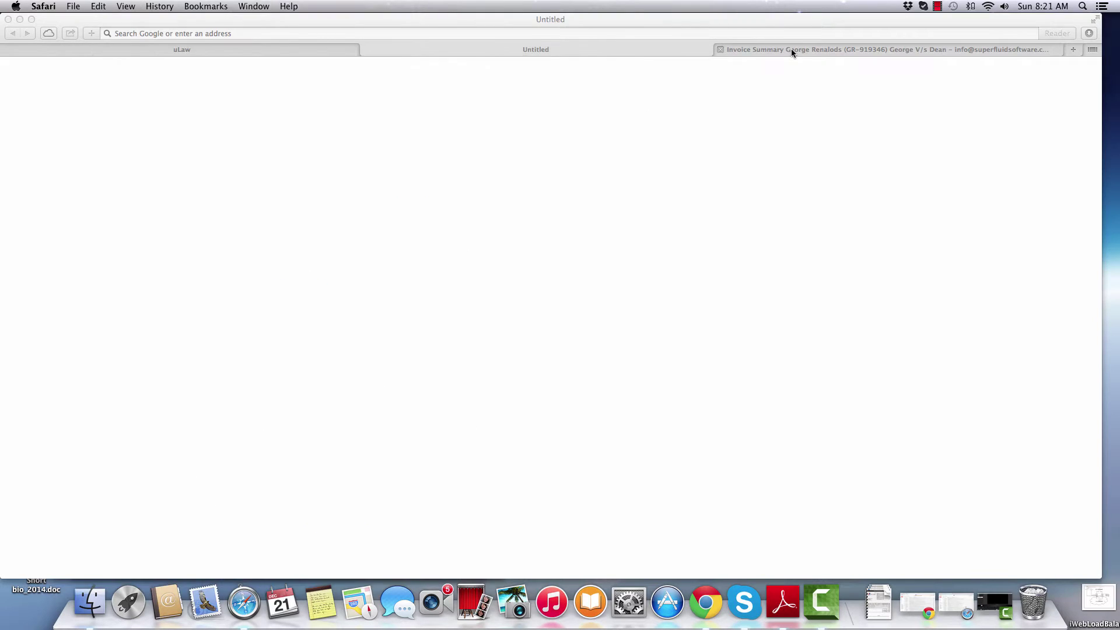
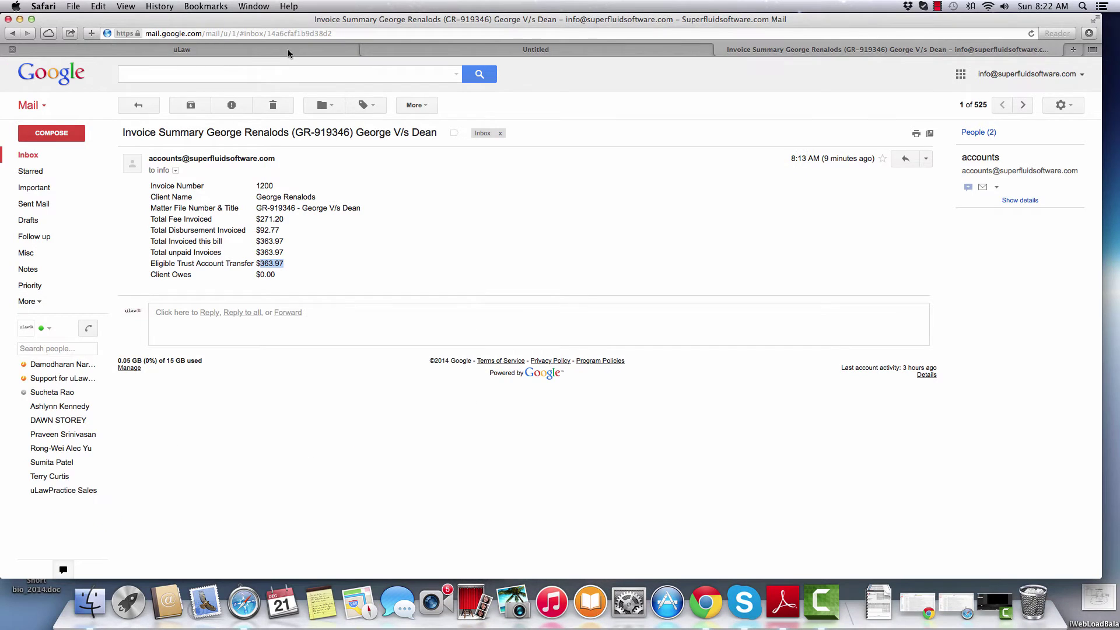
Step: Start a trust invoice/payment transfer for the matter, selecting the legal fee invoice and the court fee, mileage and photocopies disbursements
left_click(288, 51)
left_click(169, 114)
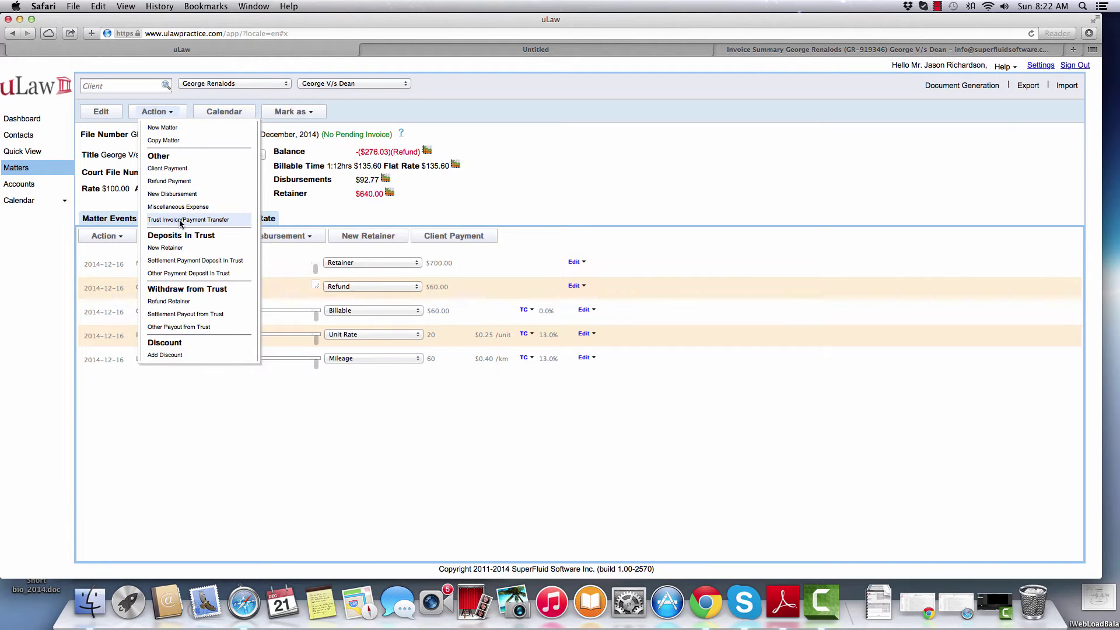
left_click(225, 221)
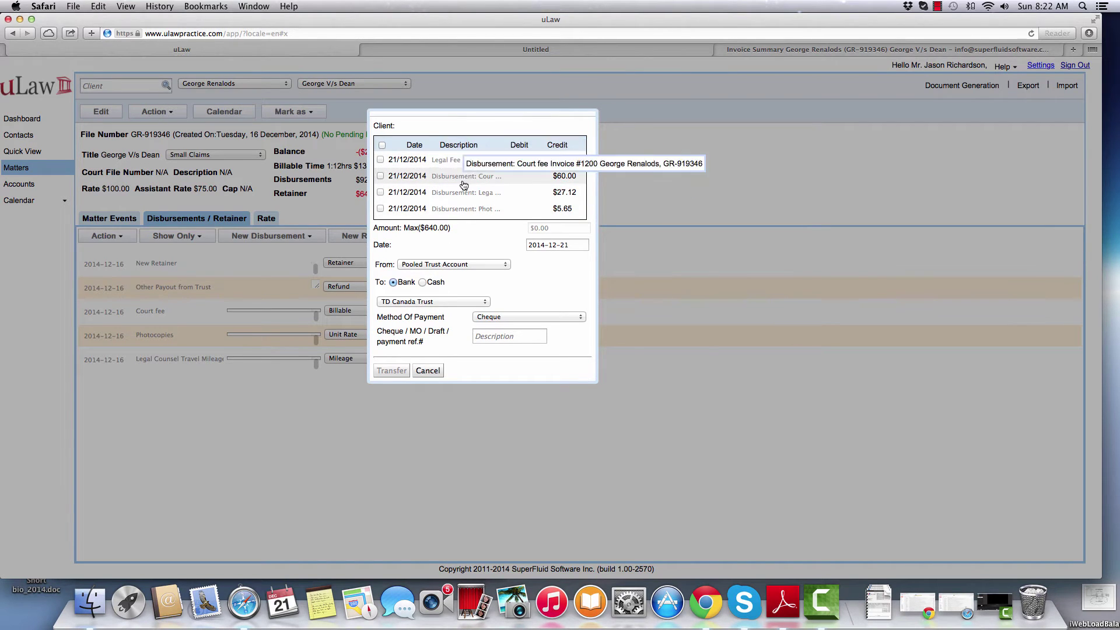
left_click(380, 159)
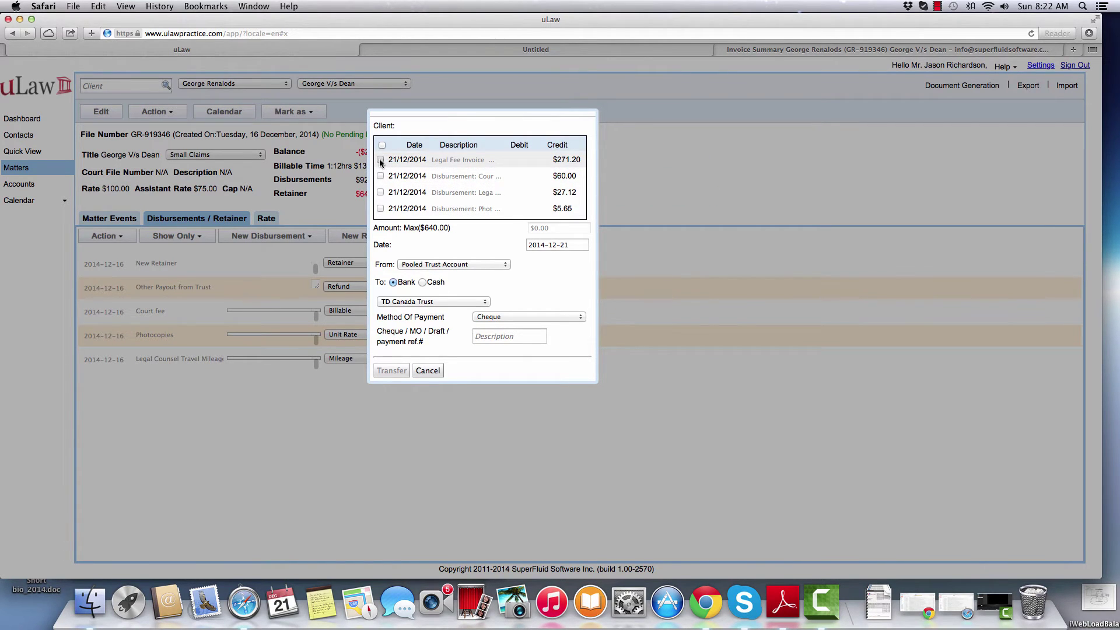
left_click(380, 176)
left_click(380, 192)
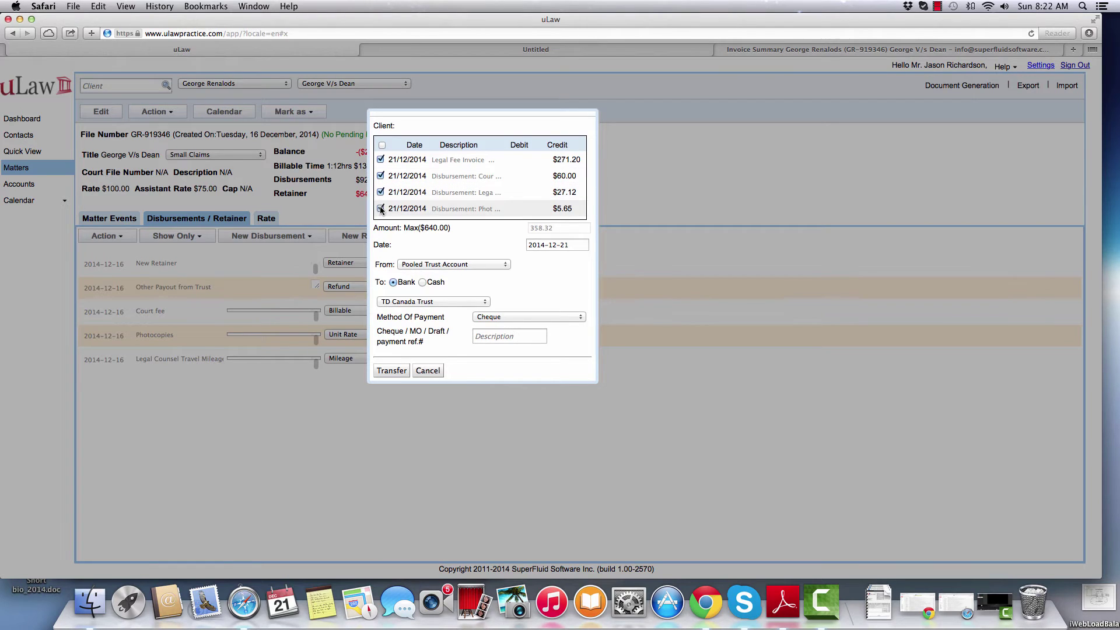
left_click(381, 209)
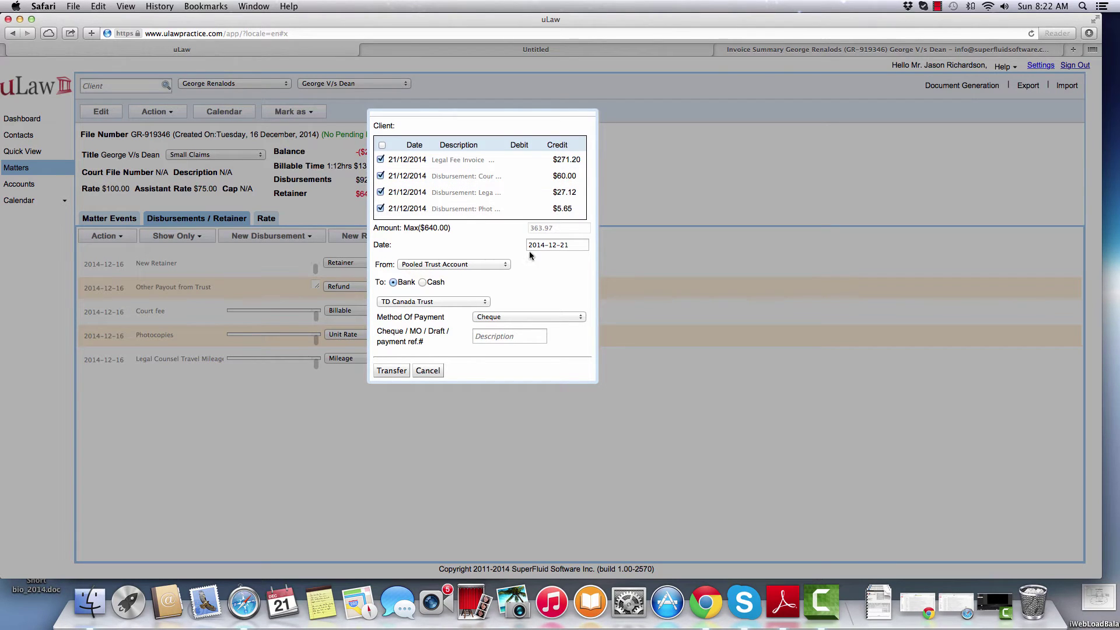
Step: Set the transfer's payment method to Electronic Fund Transfer with payment reference E00023, and carry out the transfer
left_click(524, 317)
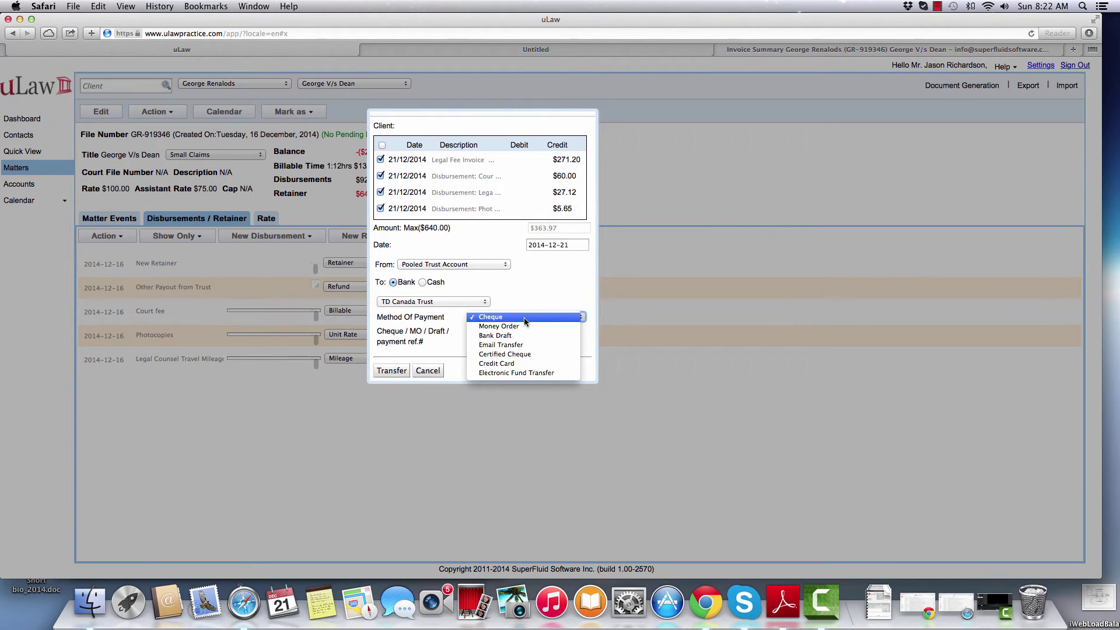
left_click(525, 373)
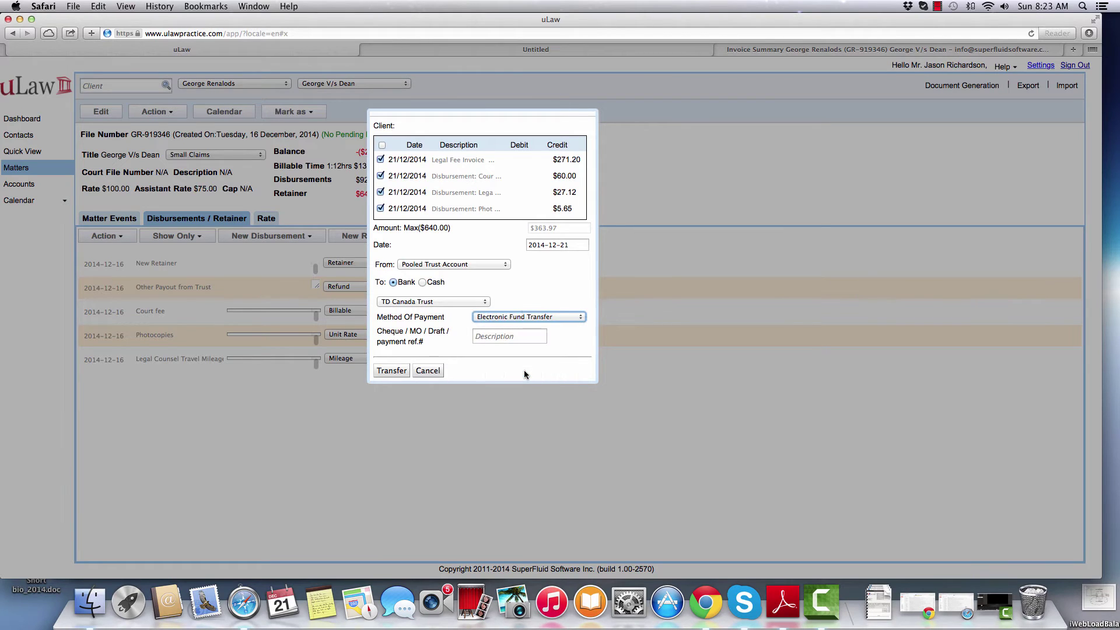
left_click(512, 337)
type("E00023")
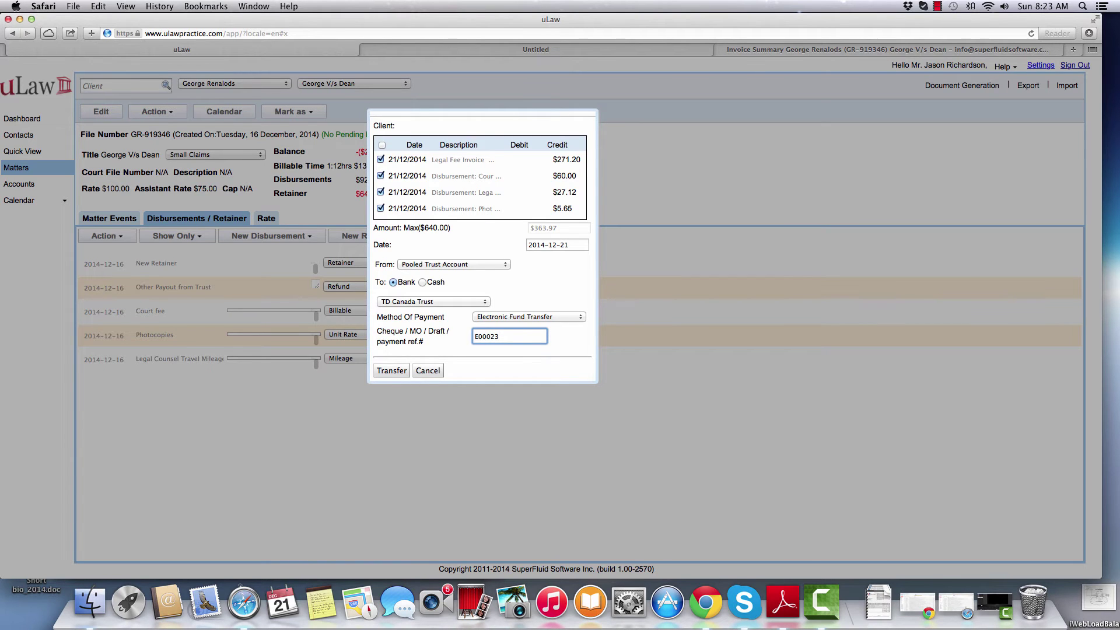
key("Return")
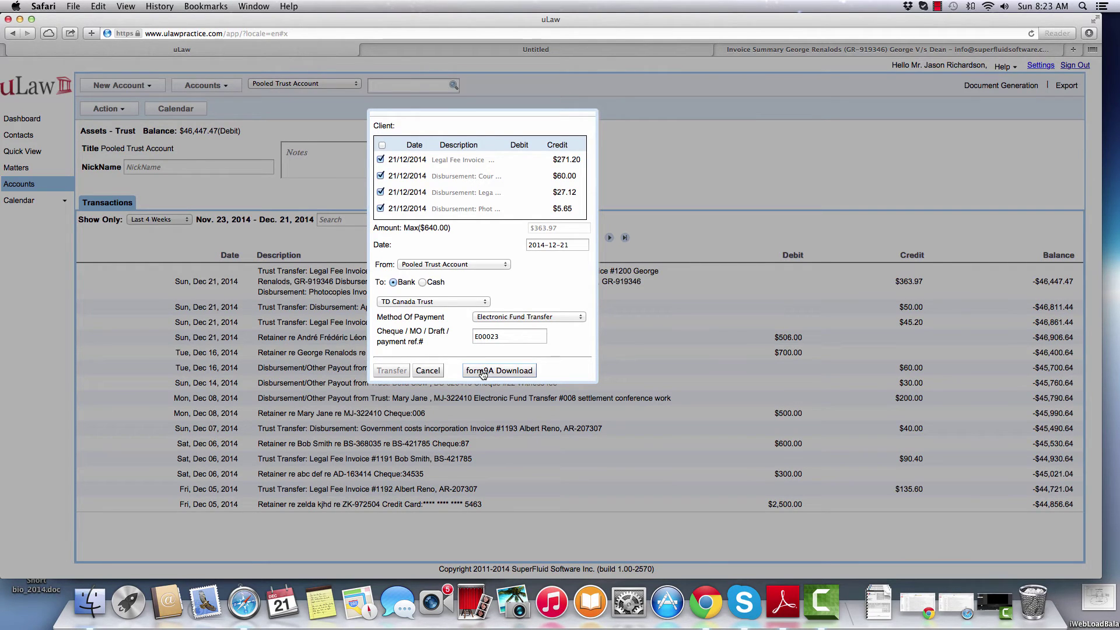
Step: Download Form 9A for the trust transfer using the prefilled bank details, and review the requisition's payment reason, credited bank and requisitioner fields
left_click(483, 372)
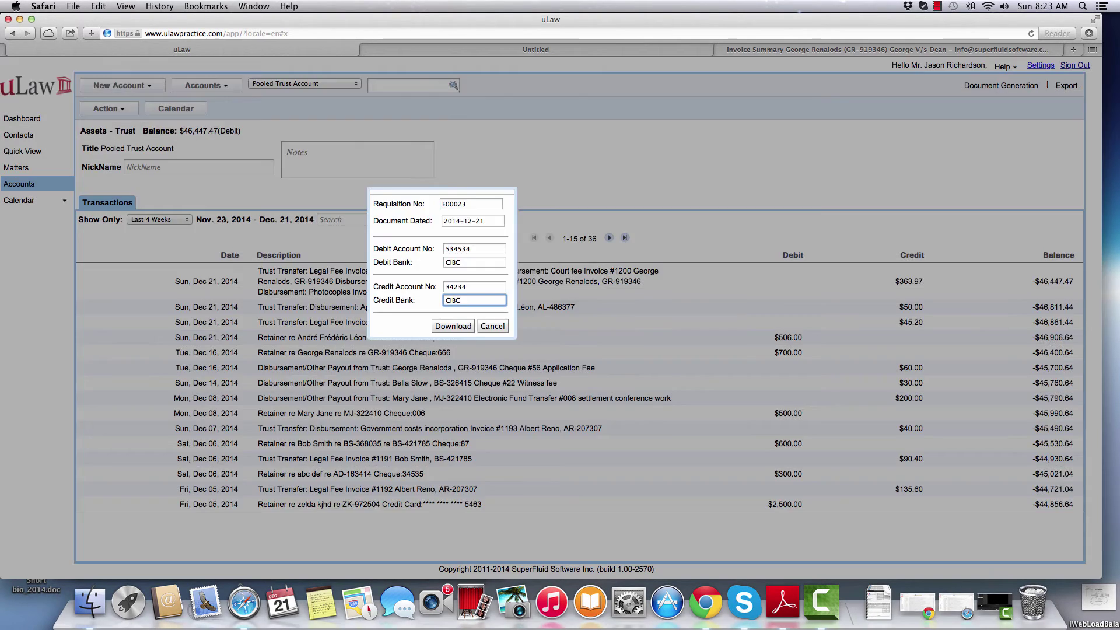
left_click(412, 249)
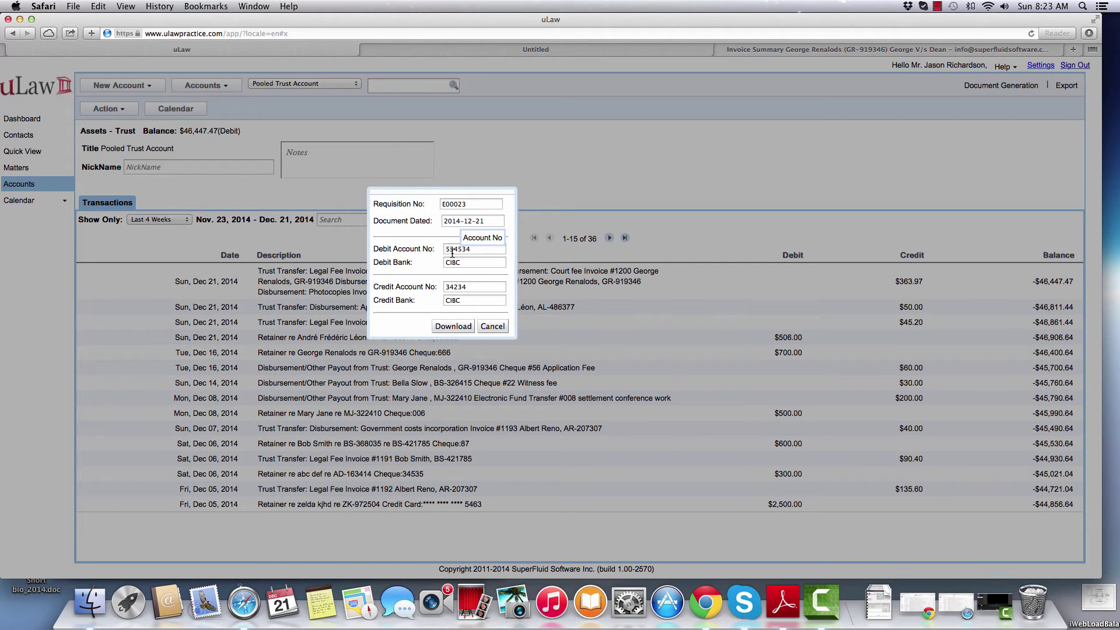
left_click(454, 327)
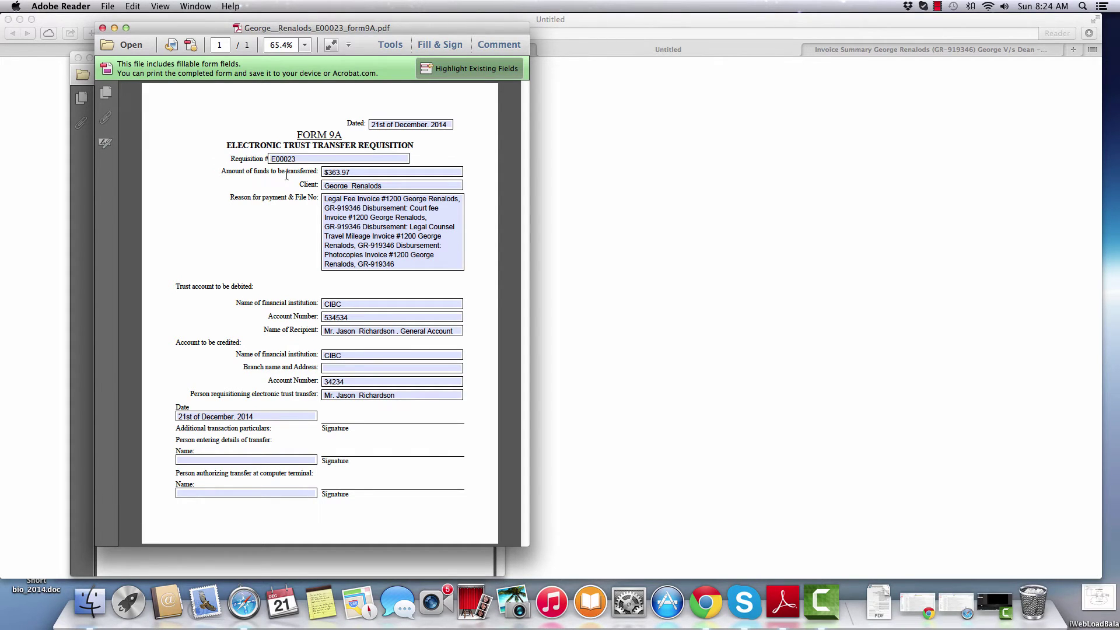
left_click(357, 217)
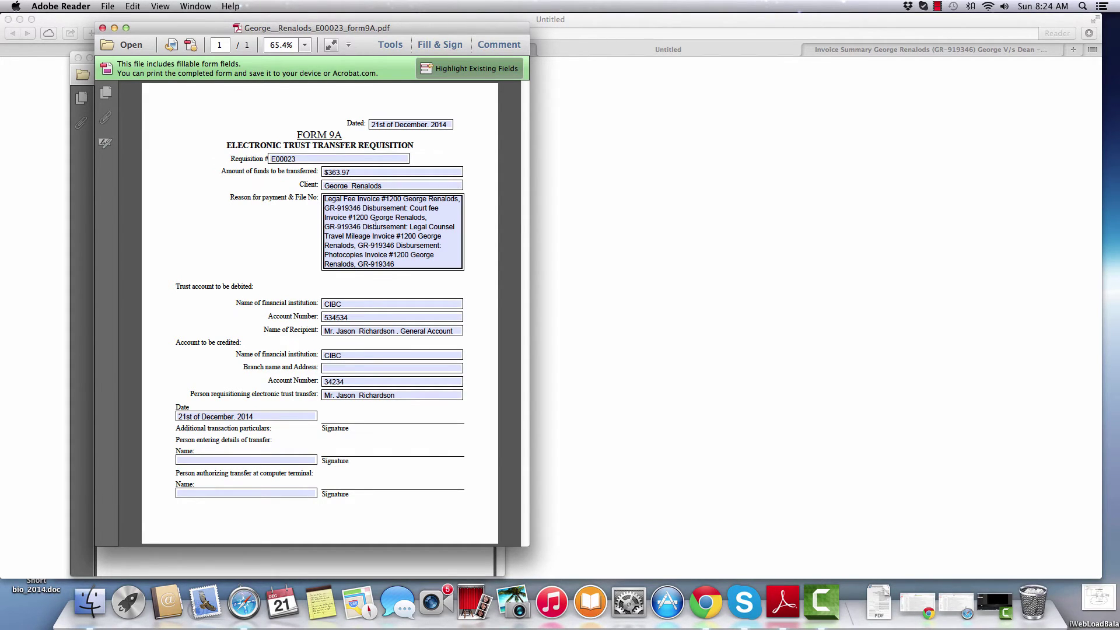
left_click(341, 355)
left_click(327, 395)
left_click(295, 455)
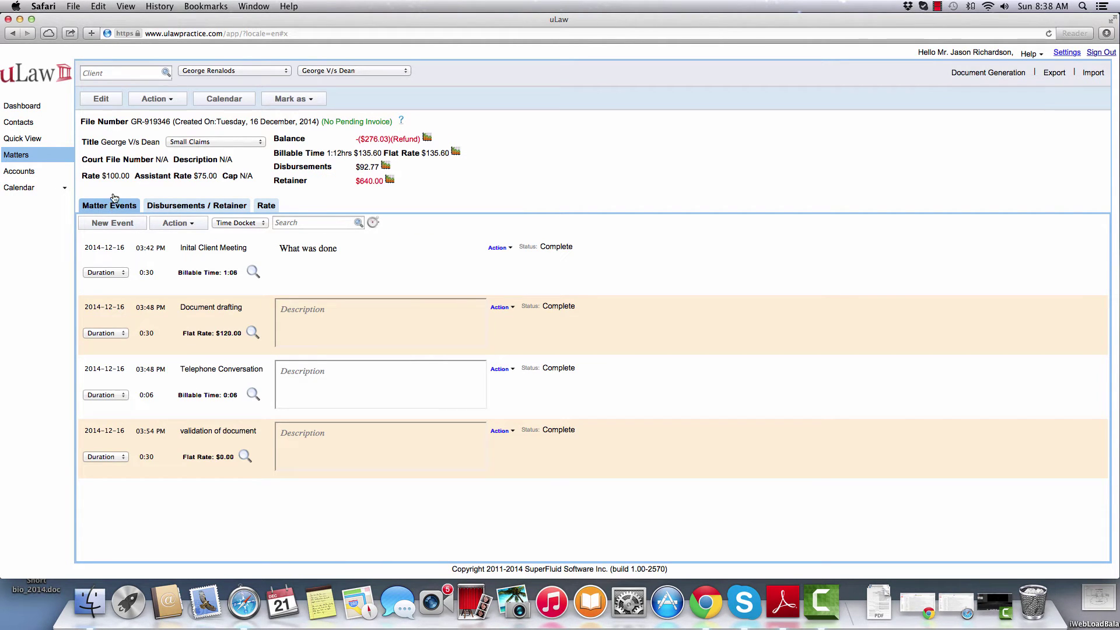
Step: Add a matter event titled "second client meeting" with a $200 flat rate and Complete status, and save the matter
left_click(119, 224)
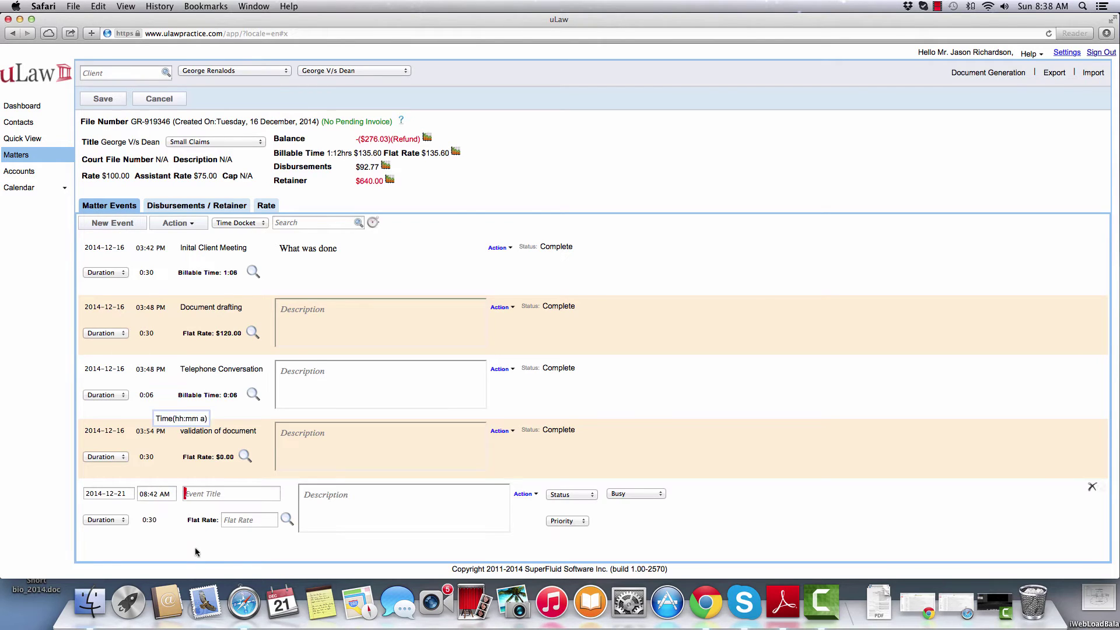
left_click(198, 493)
type("sec")
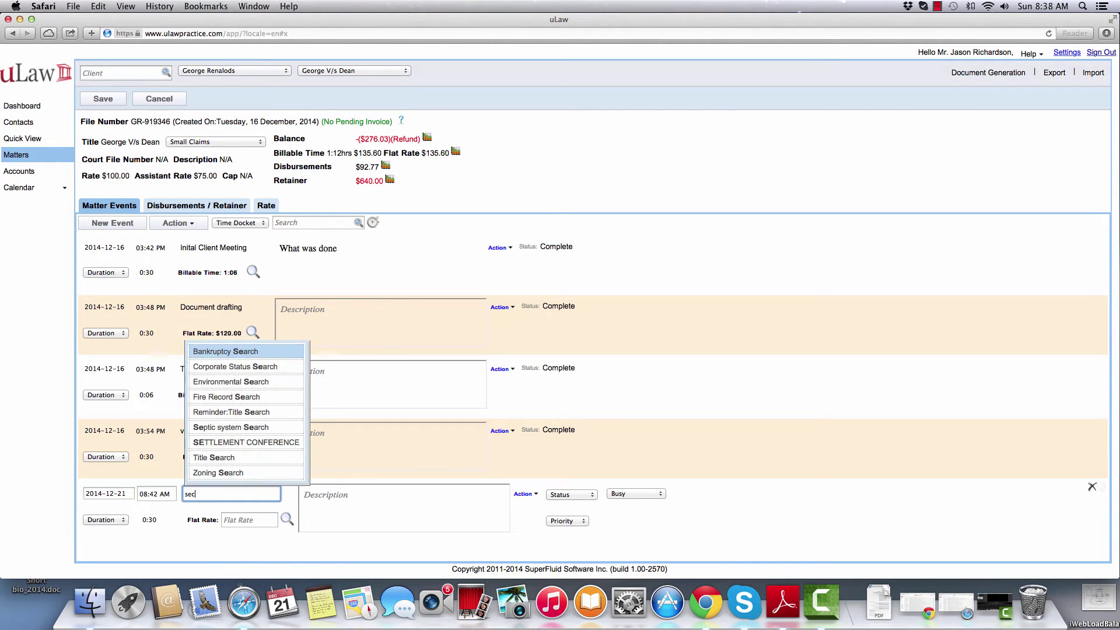
type("ond ")
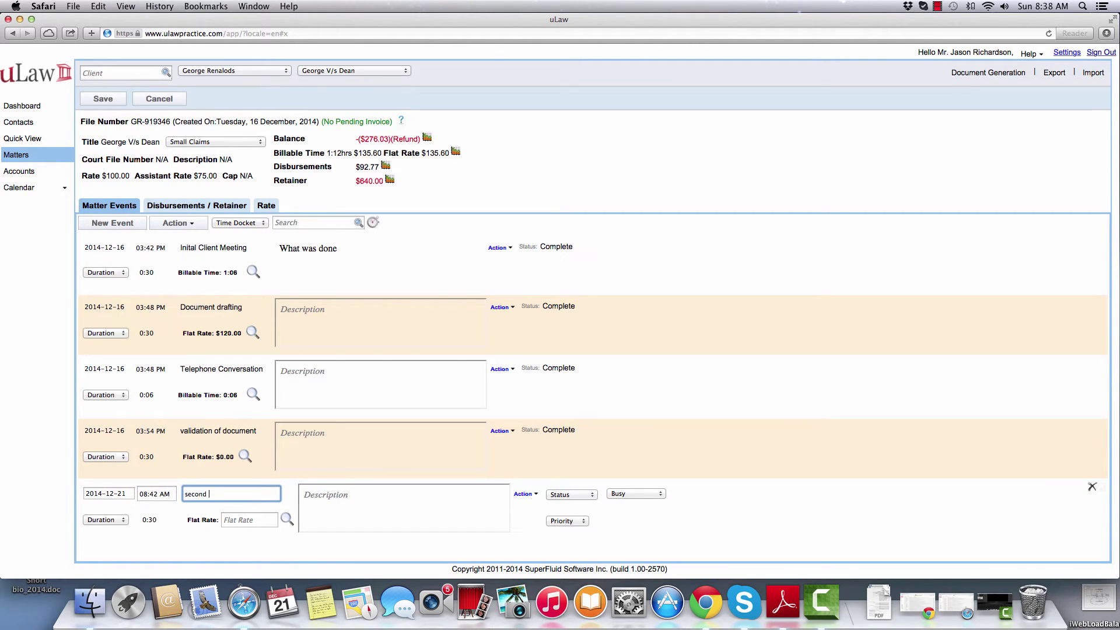
type("client meeting")
left_click(242, 520)
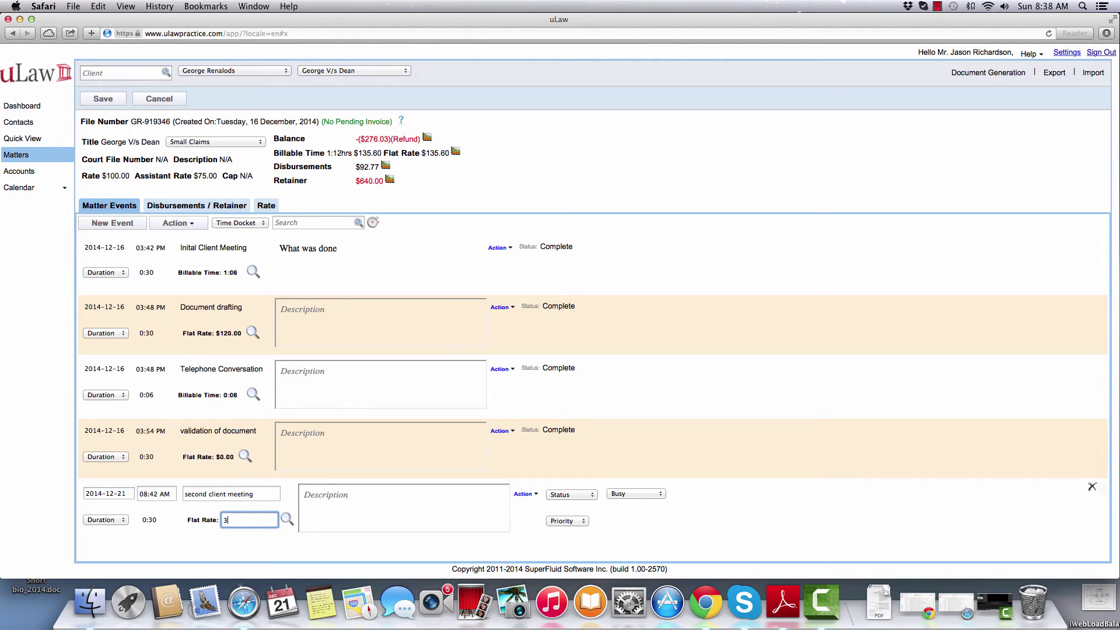
type("$200")
key("Tab")
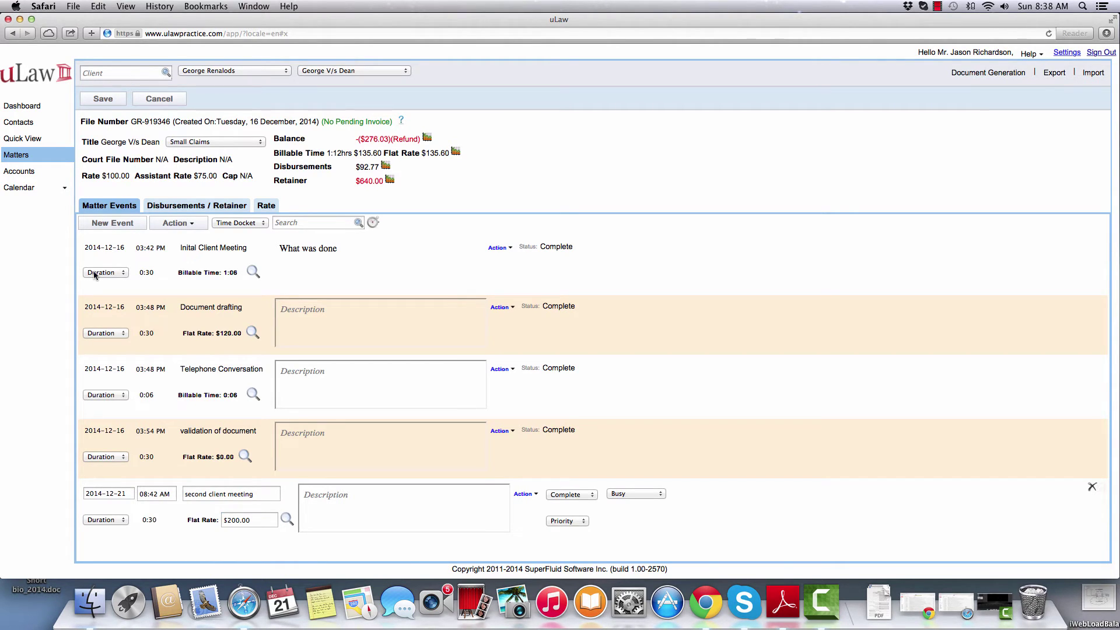
left_click(91, 102)
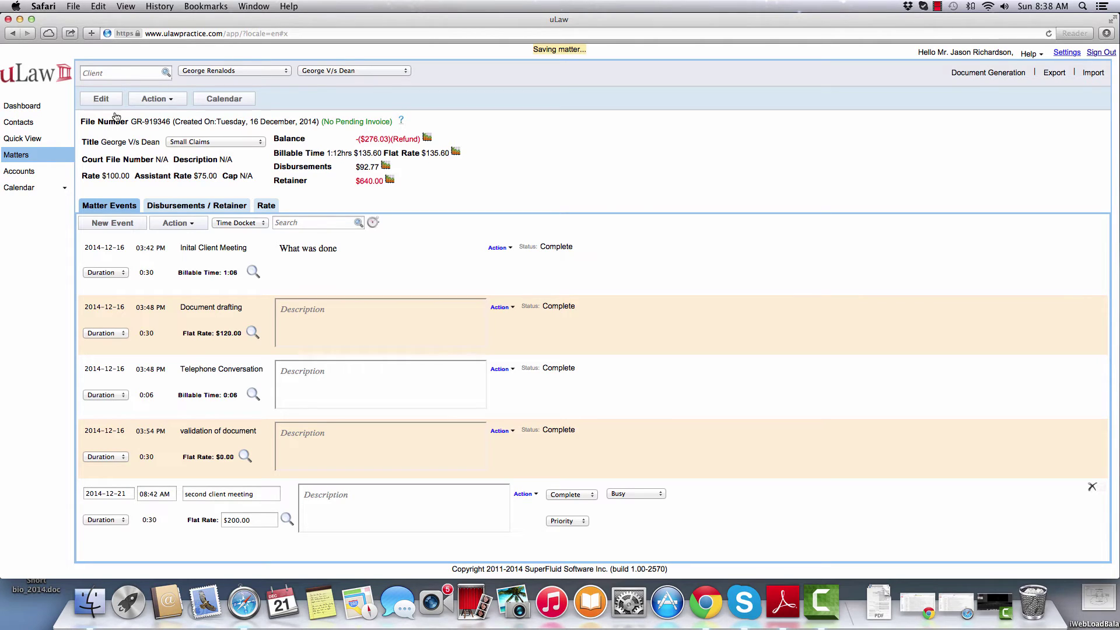
Step: Issue and download another invoice for the matter, marked as paid, to bill the second client meeting, and return to the matter
left_click(985, 73)
mouse_move(992, 100)
left_click(1030, 106)
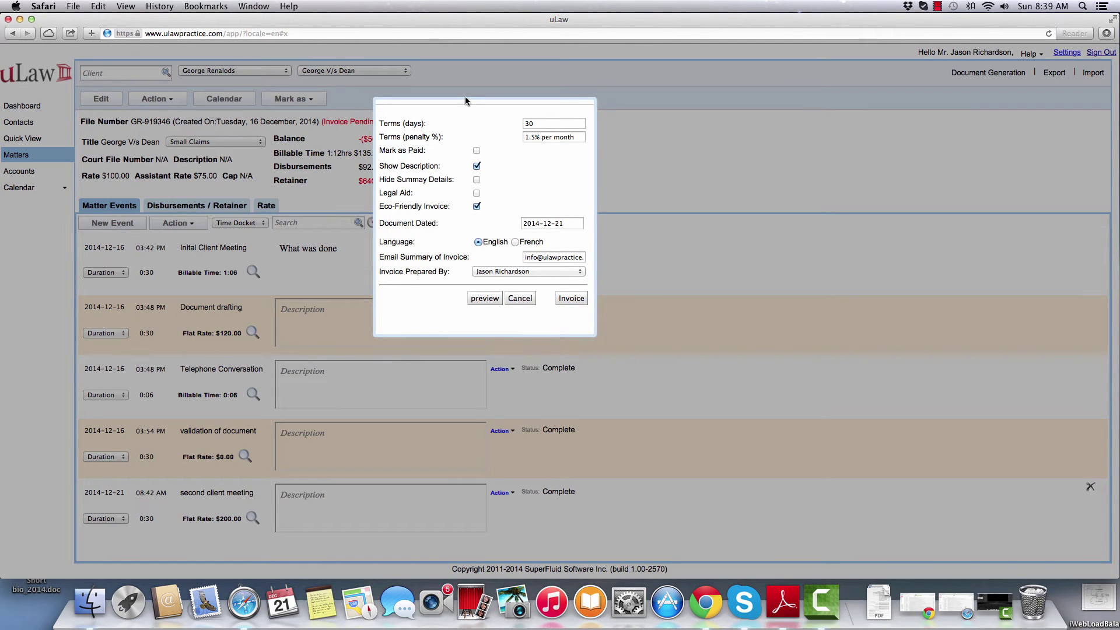
left_click_drag(465, 101, 416, 180)
left_click(431, 238)
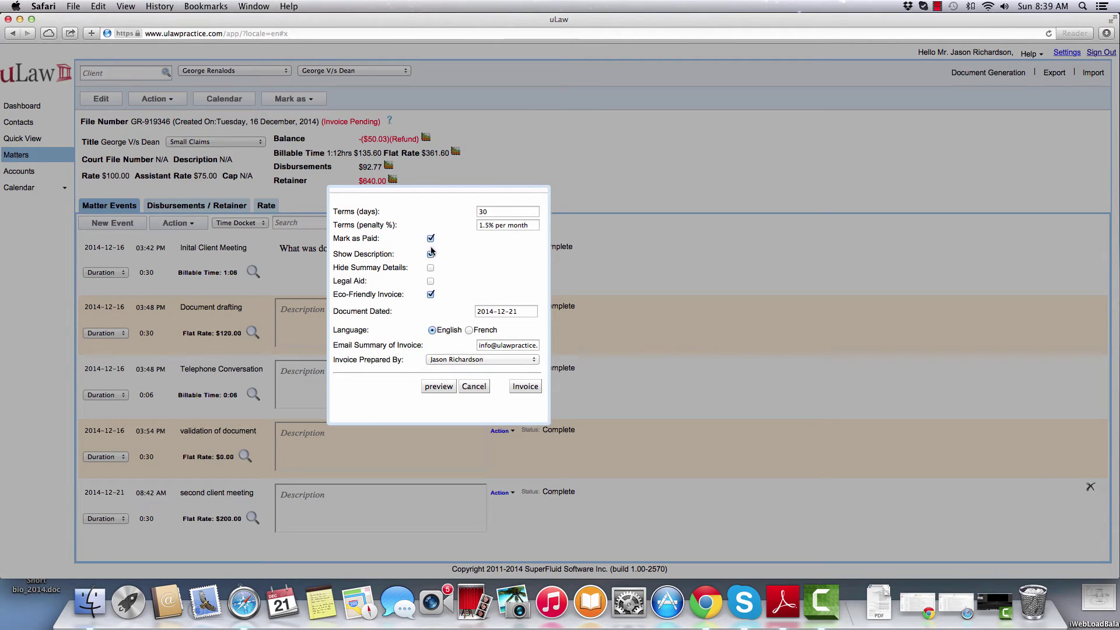
left_click(524, 386)
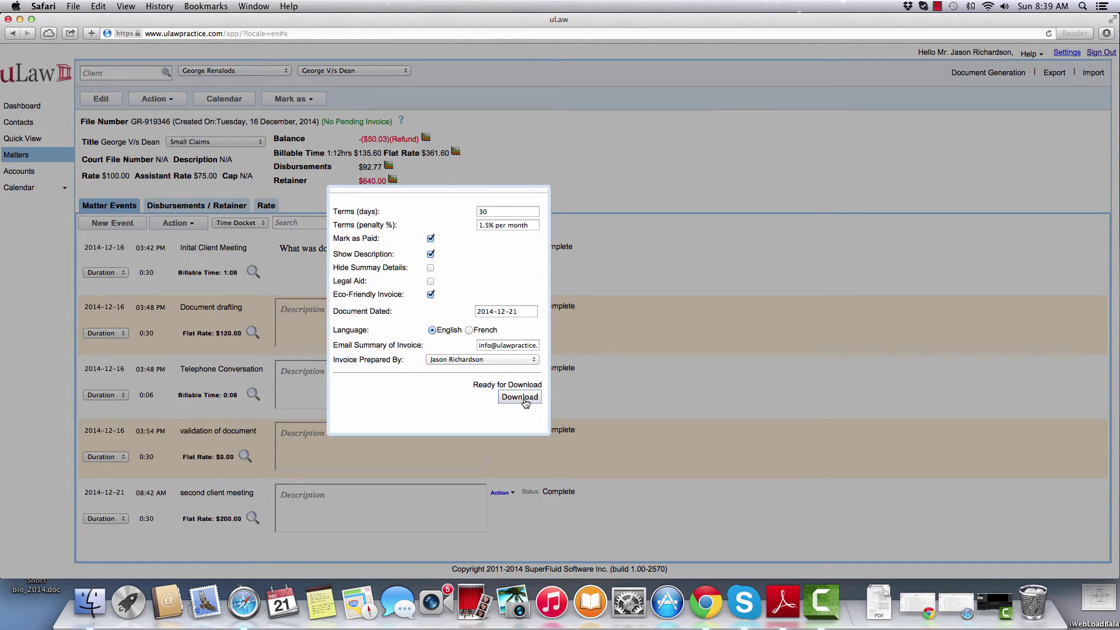
left_click(523, 397)
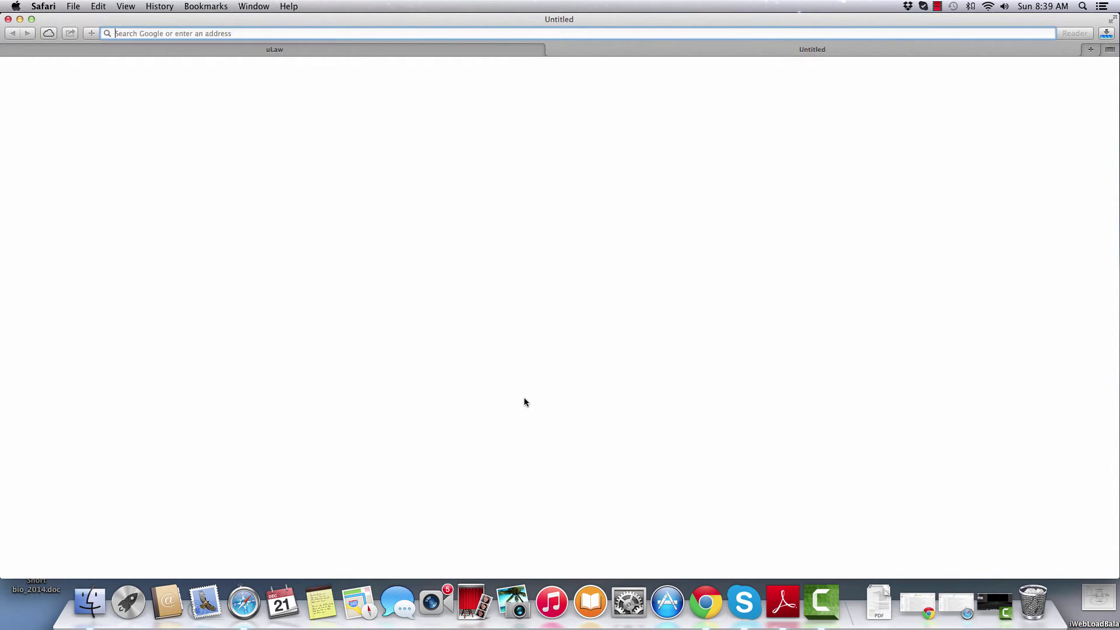
left_click(313, 54)
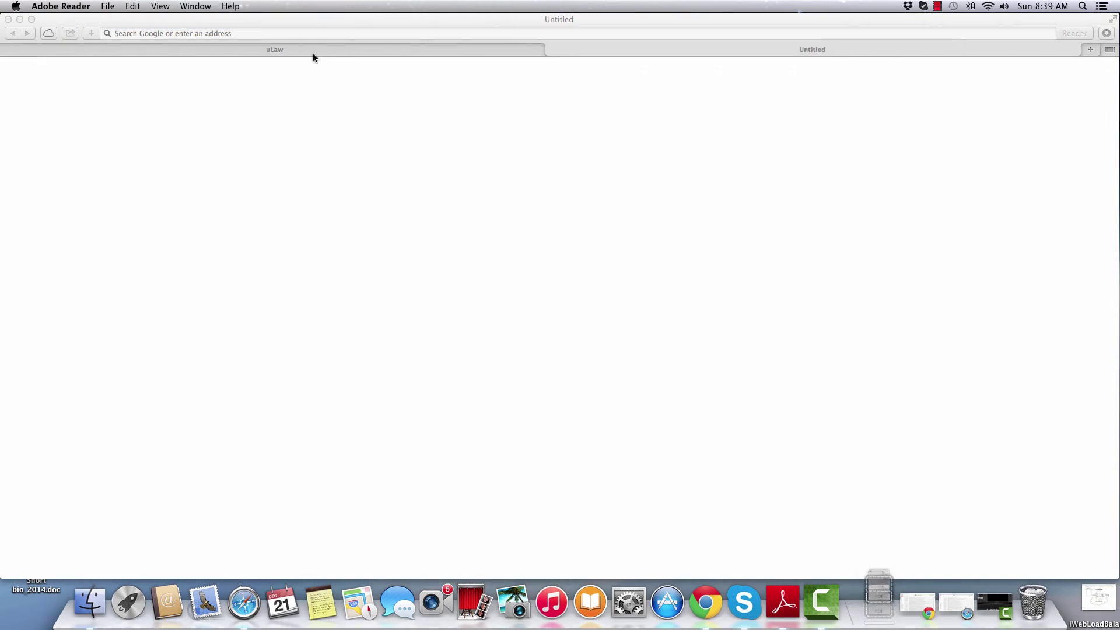
Step: Transfer trust funds from the Pooled Trust Account to TD Canada Trust for the $226 legal fee invoice, paid by Cheque with reference 798
left_click(313, 51)
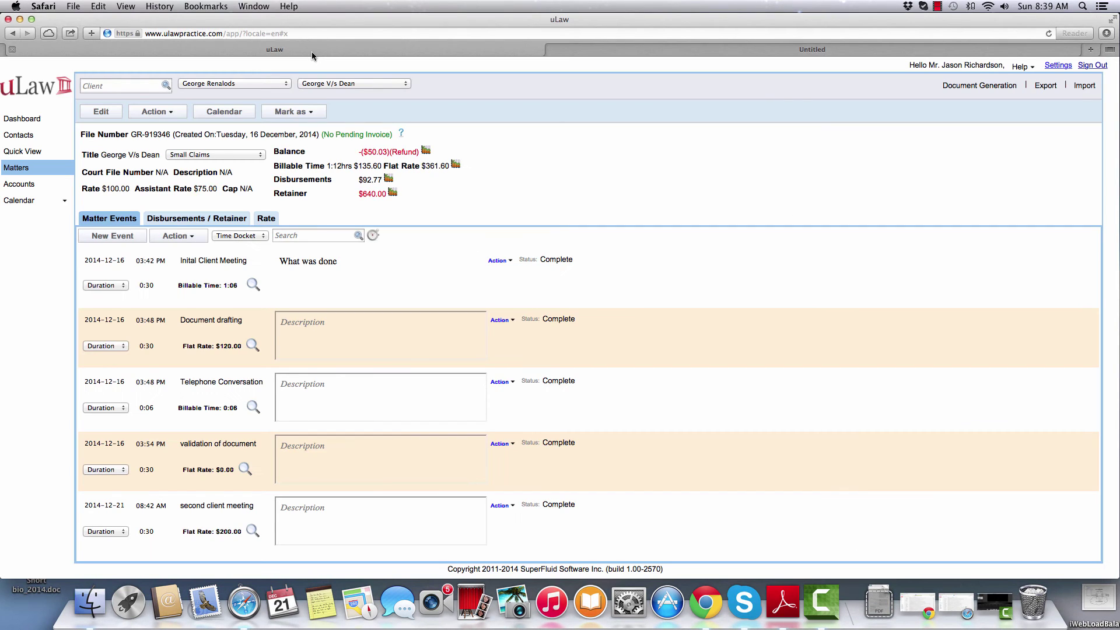
left_click(168, 116)
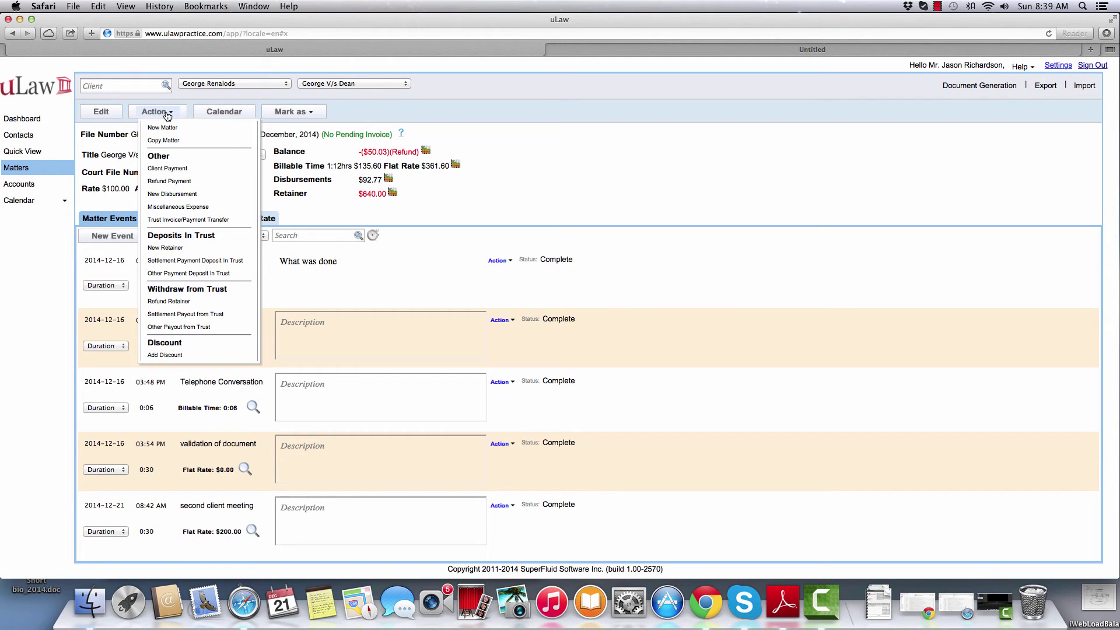
left_click(181, 220)
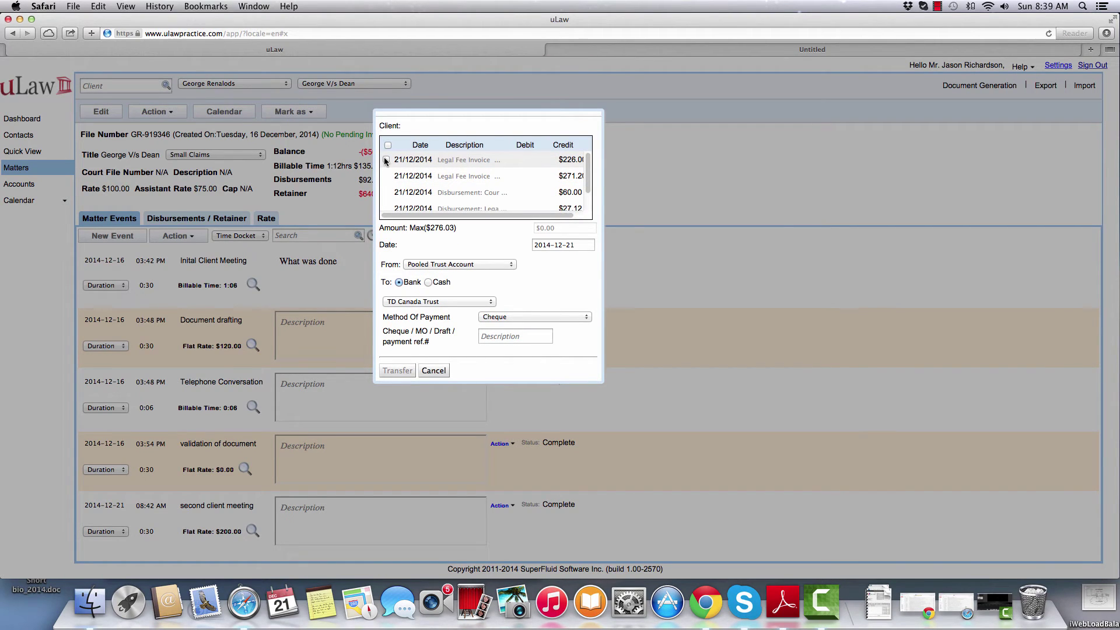
left_click(386, 160)
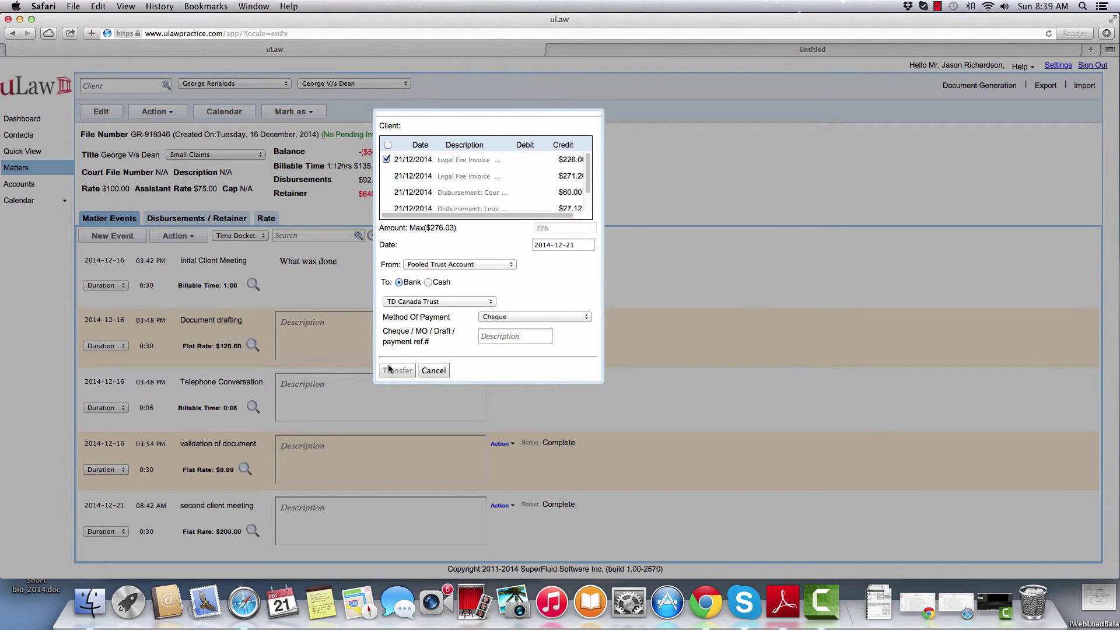
left_click(536, 334)
type("798")
left_click(401, 370)
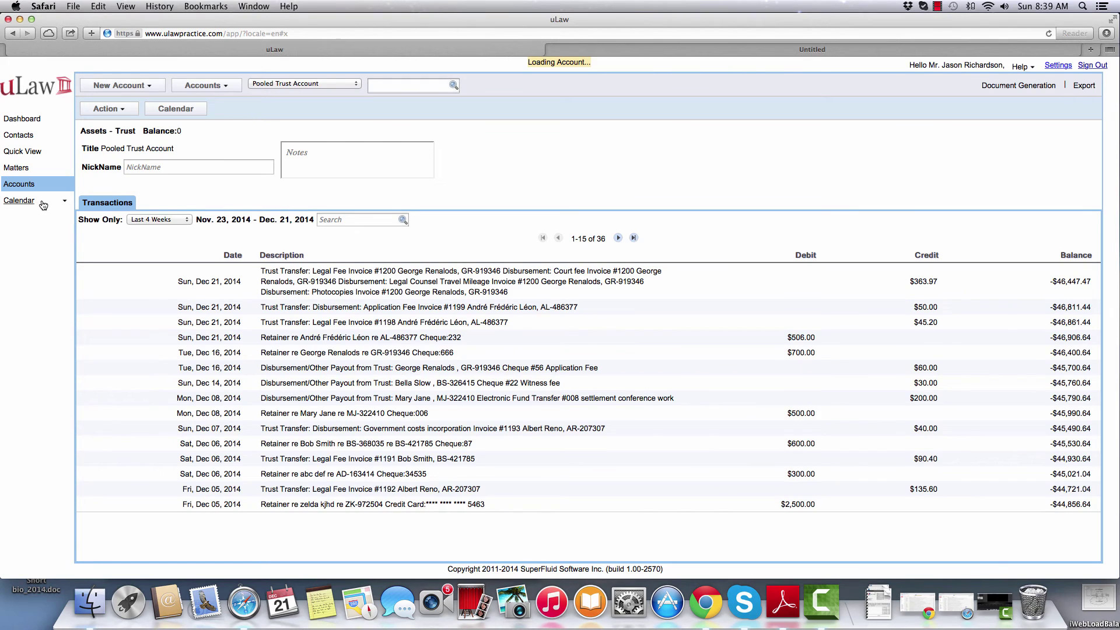
Step: Return to the matter and review the trust balance in its Matter Analytics report
left_click(16, 168)
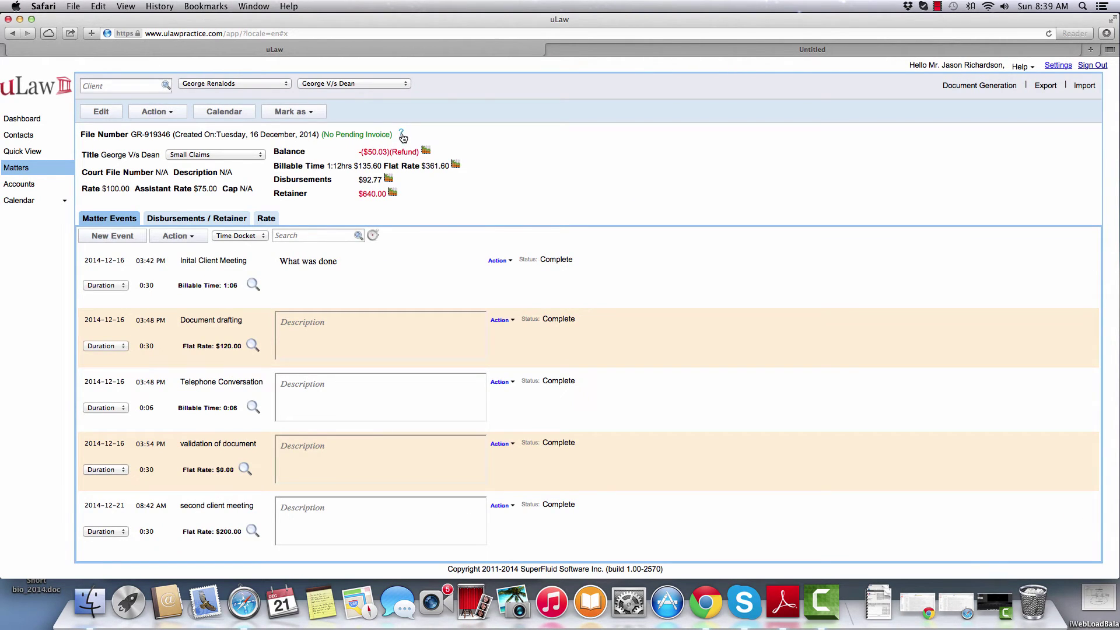
left_click(402, 136)
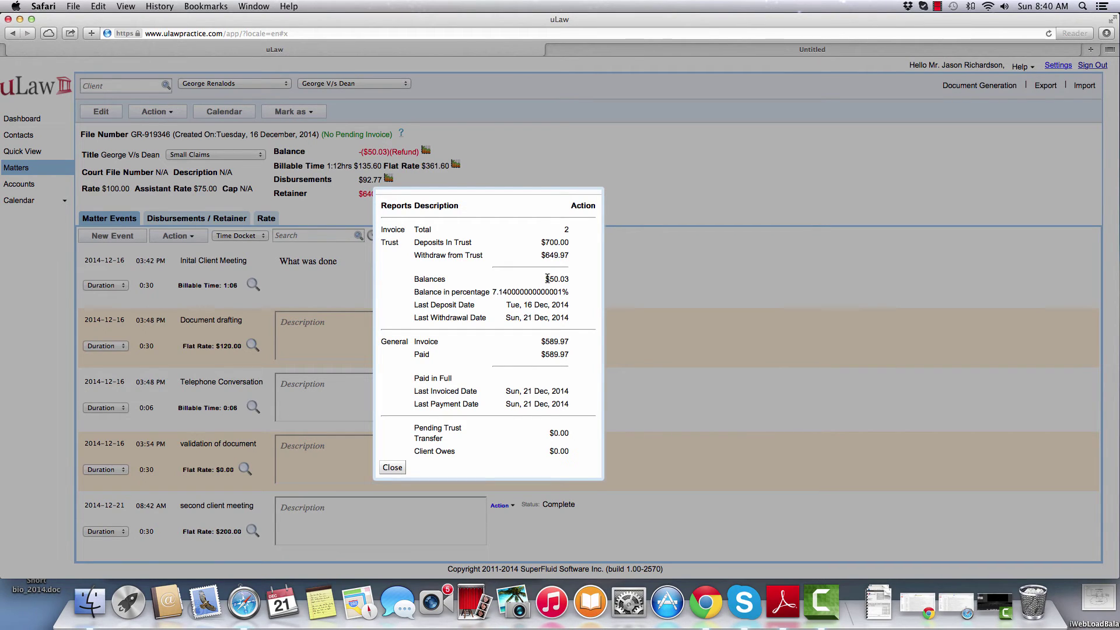
left_click_drag(547, 278, 573, 278)
left_click(392, 467)
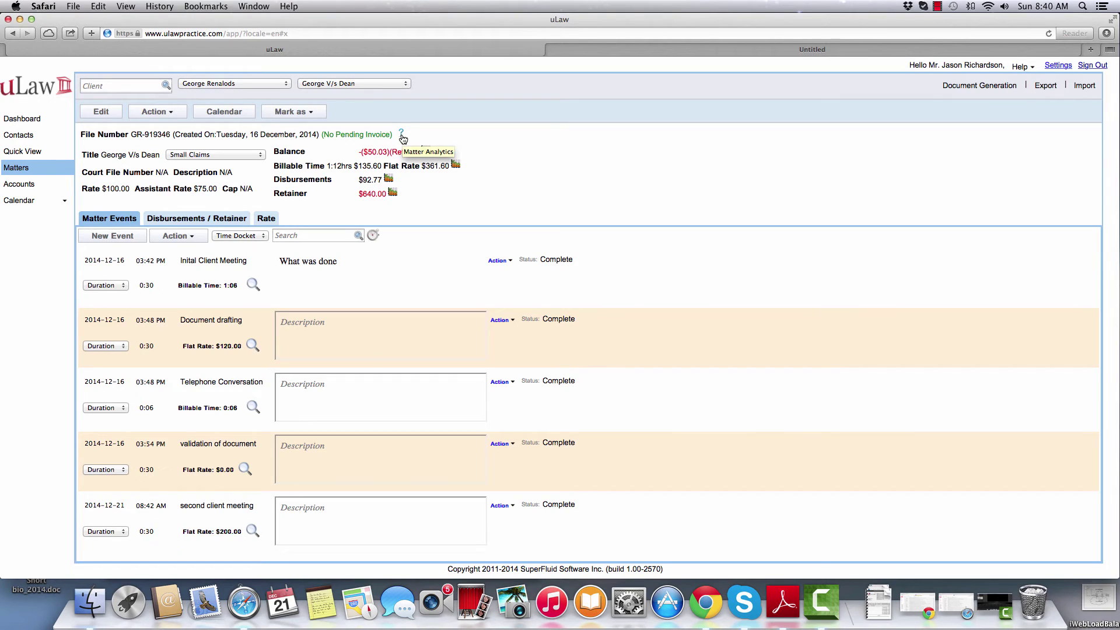
Step: Examine the matter's Retainer v/s Balance meter and its Billable Time v/s Disbursements pie chart
left_click(391, 195)
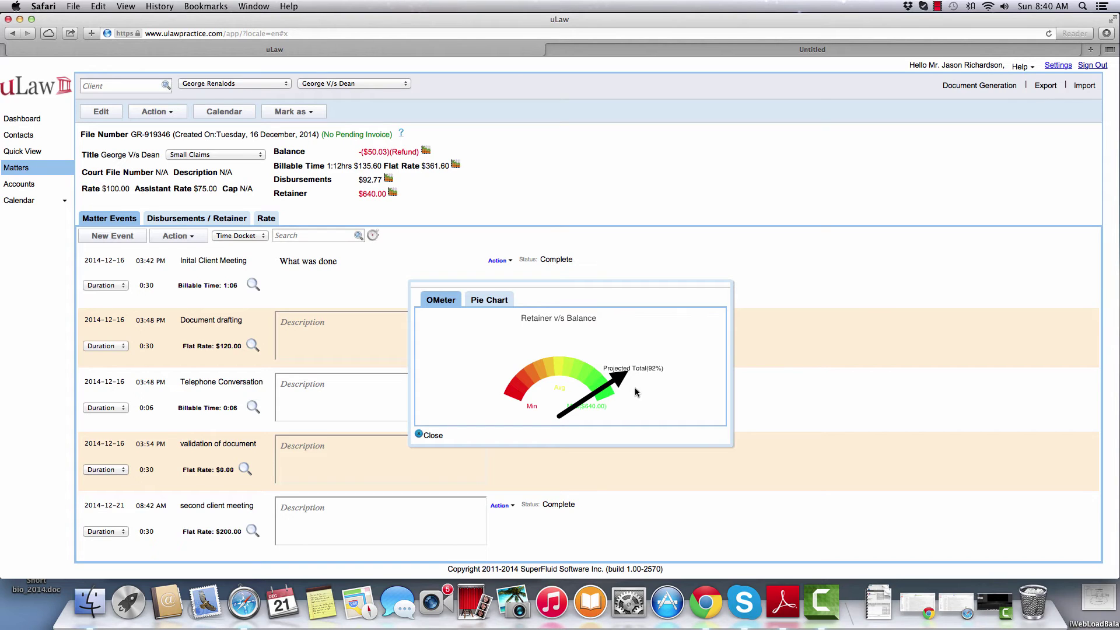
left_click(430, 435)
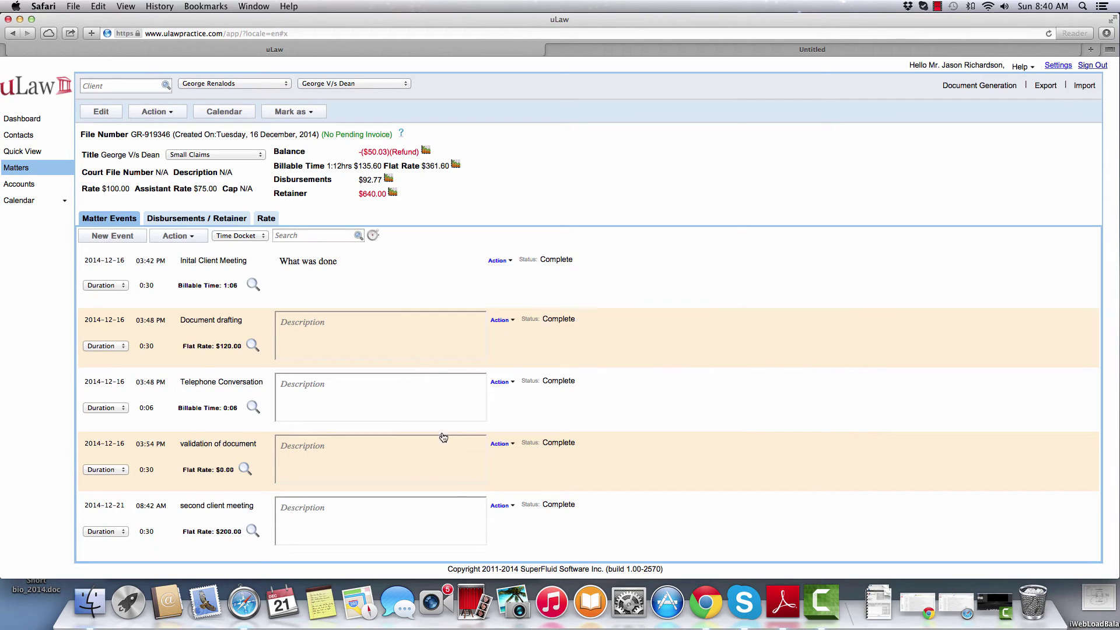
left_click(389, 153)
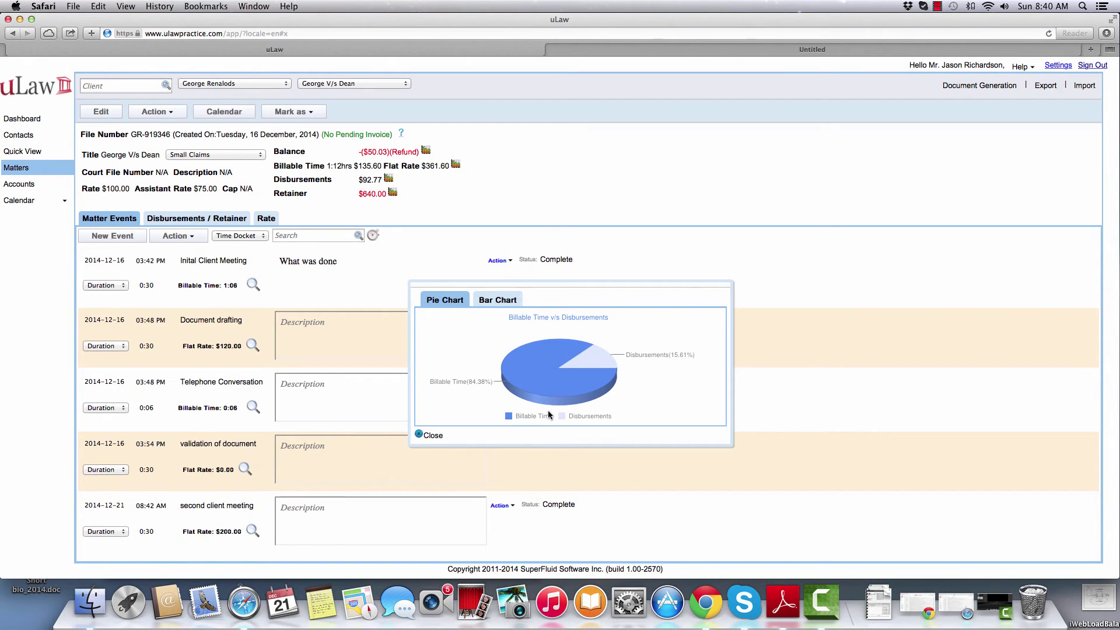
left_click(431, 436)
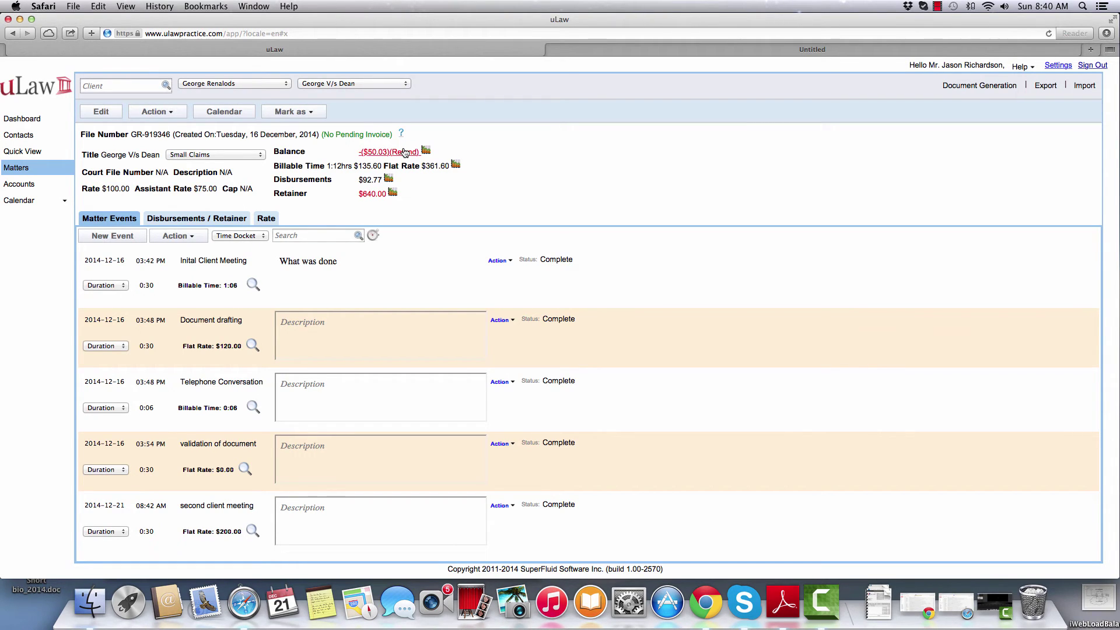
Step: Add a matter event titled "validation of document" with a $100 flat rate, and save the matter
left_click(112, 236)
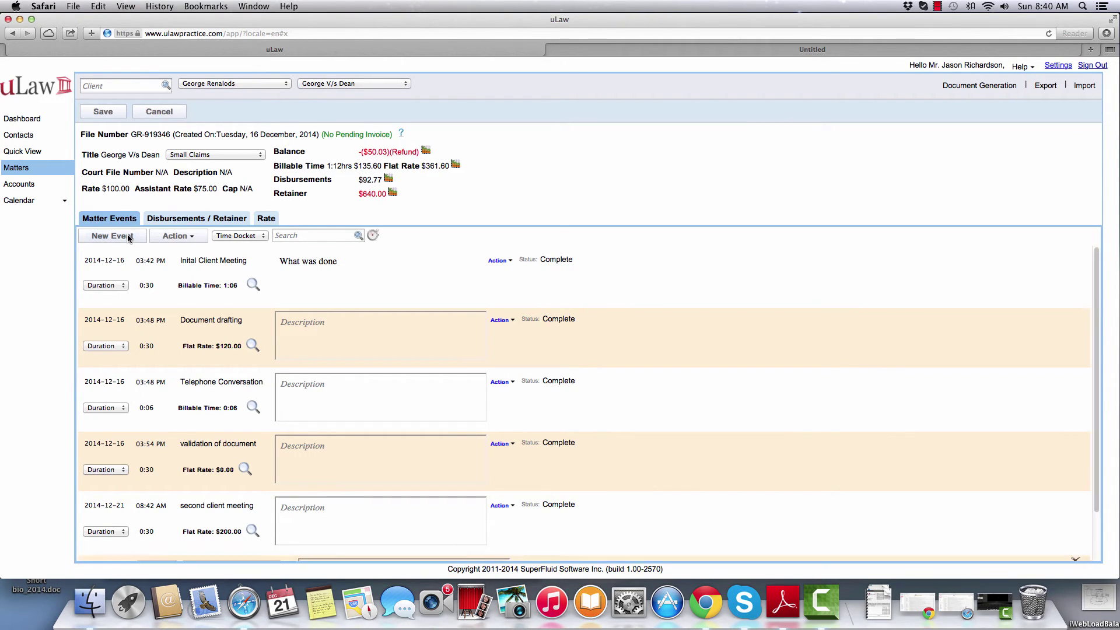
scroll(307, 463, "down", 1)
left_click(235, 512)
type("doc")
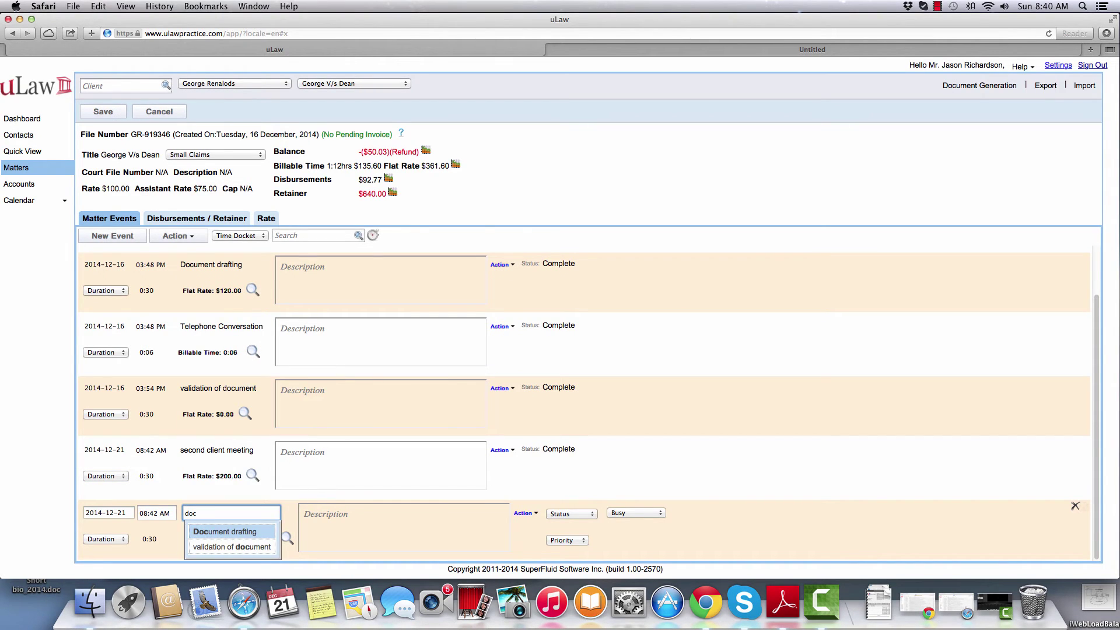
left_click(220, 547)
left_click(236, 540)
type("100")
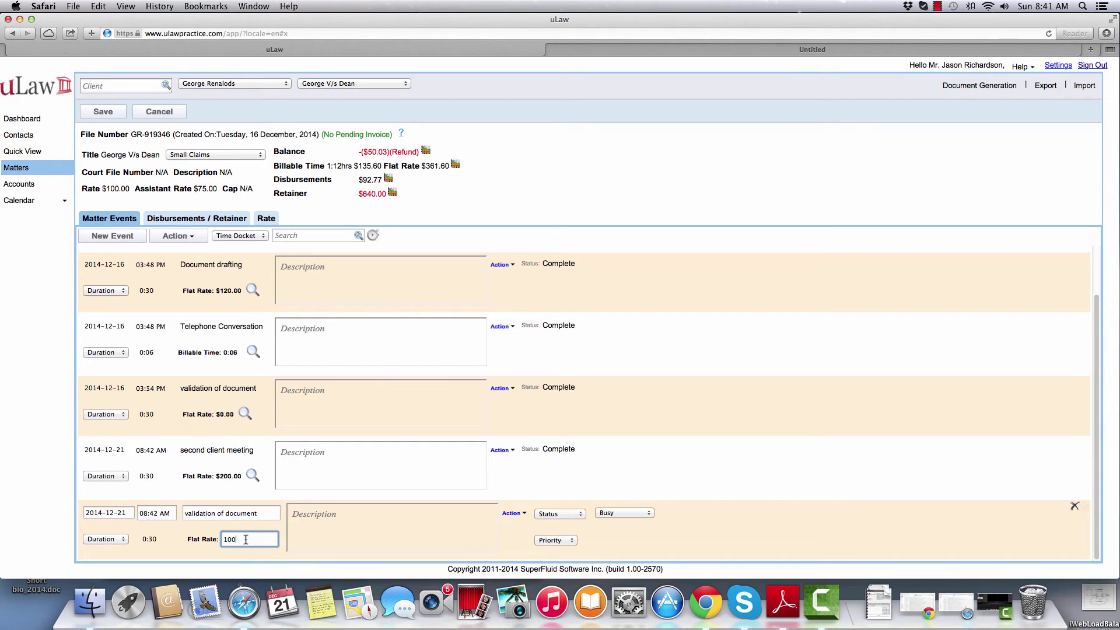
left_click(731, 395)
left_click(103, 112)
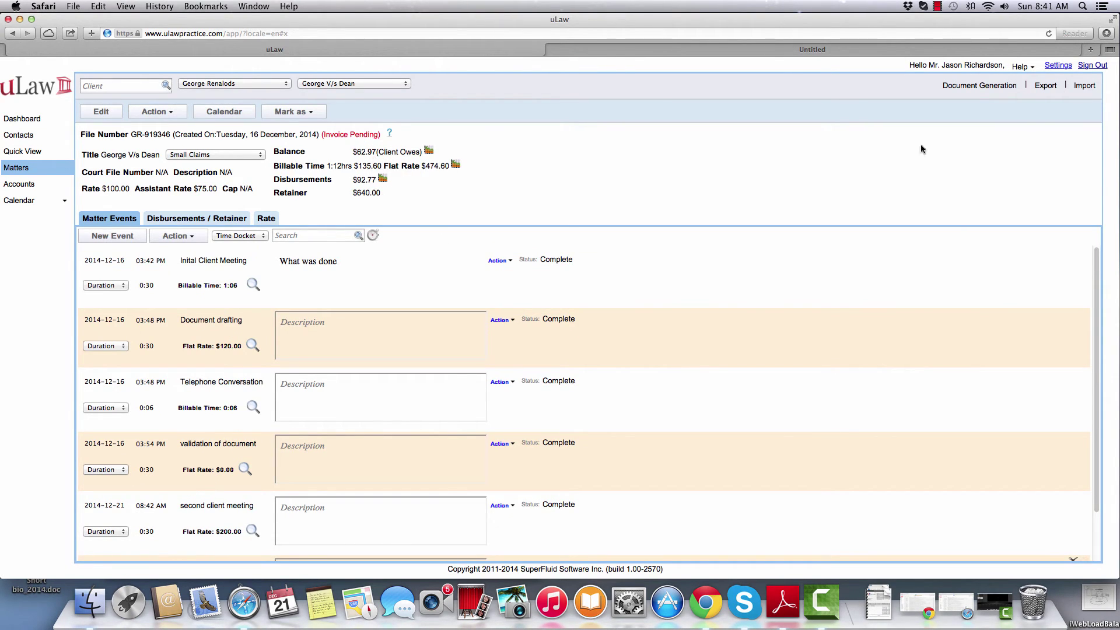
Step: Issue an English invoice for the document validation without marking it as paid, and check the amount due in the generated PDF
left_click(998, 87)
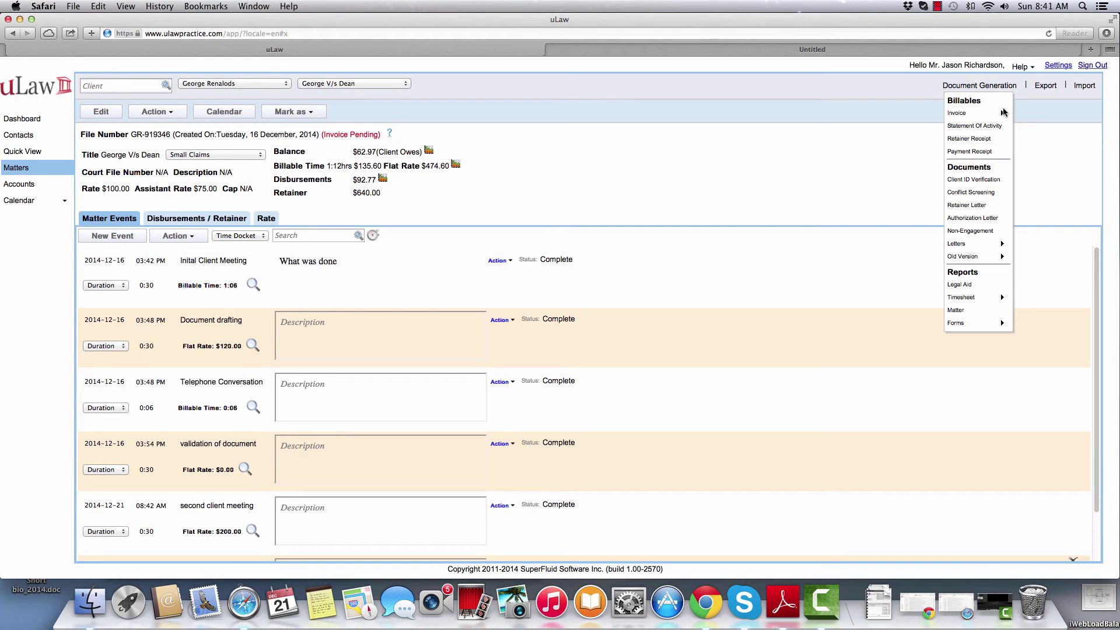
left_click(1031, 117)
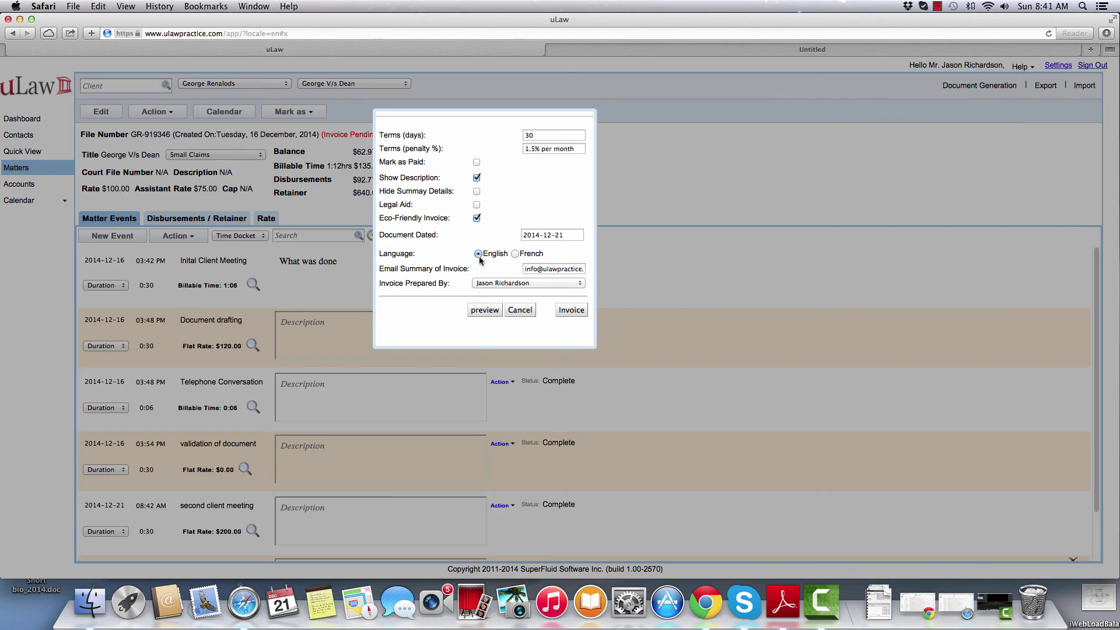
left_click(574, 310)
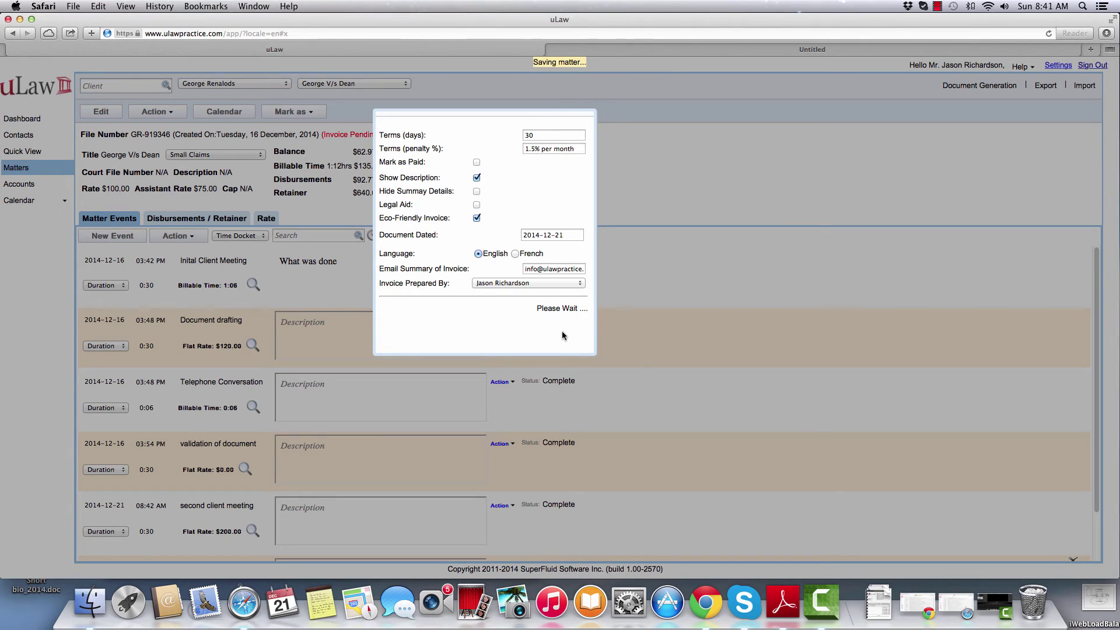
left_click(563, 323)
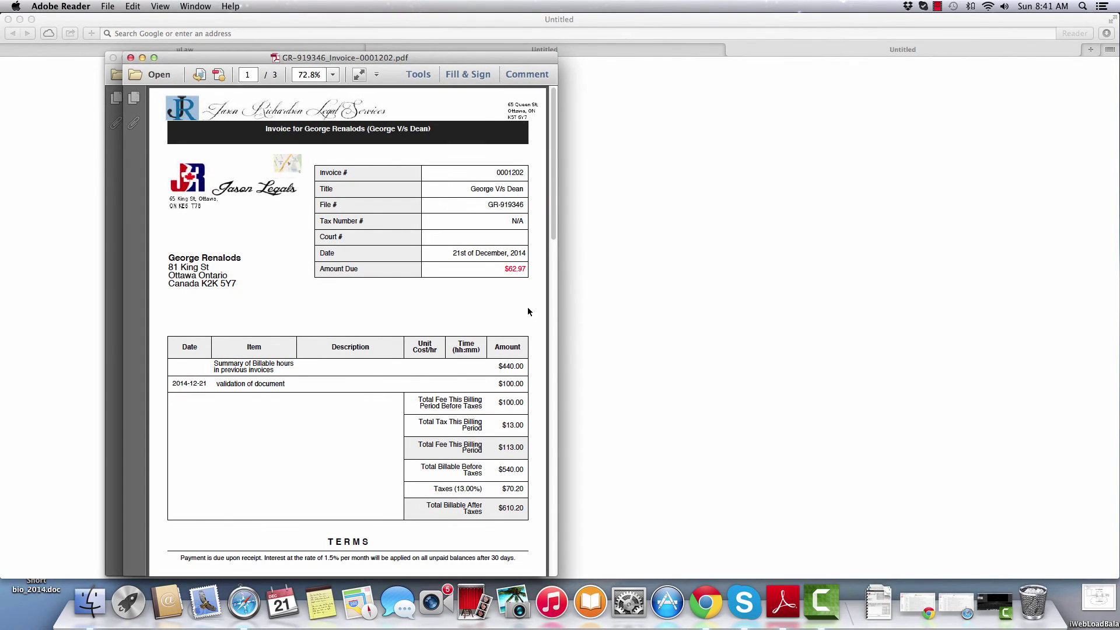
left_click_drag(508, 269, 527, 269)
Step: Go back to the matter in the browser and check the pending trust transfer and client debt in Matter Analytics
left_click(72, 49)
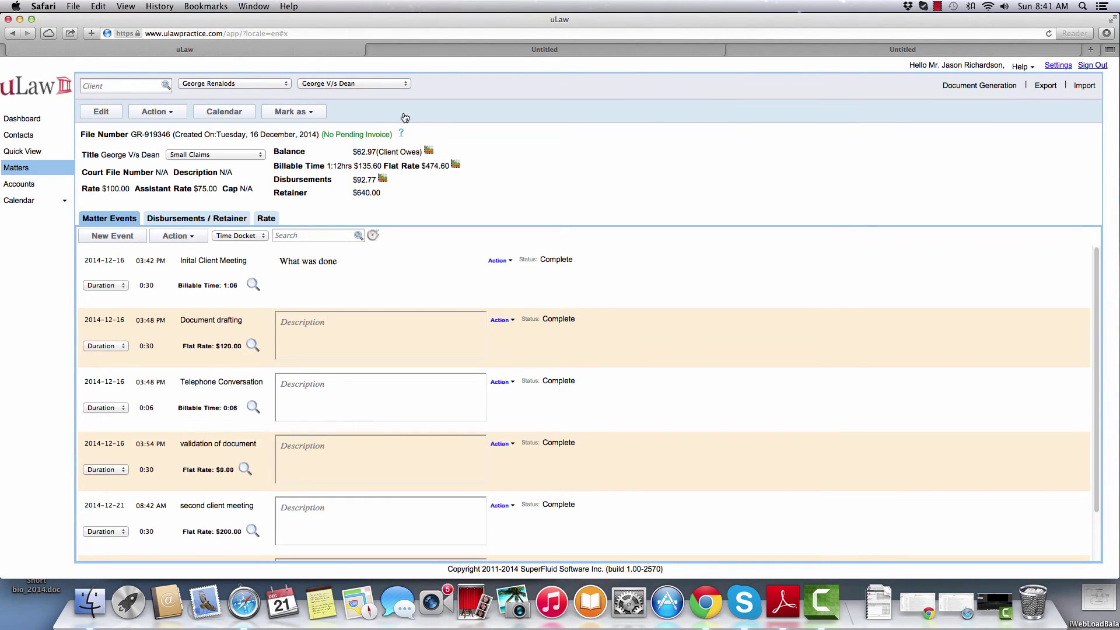
left_click(401, 134)
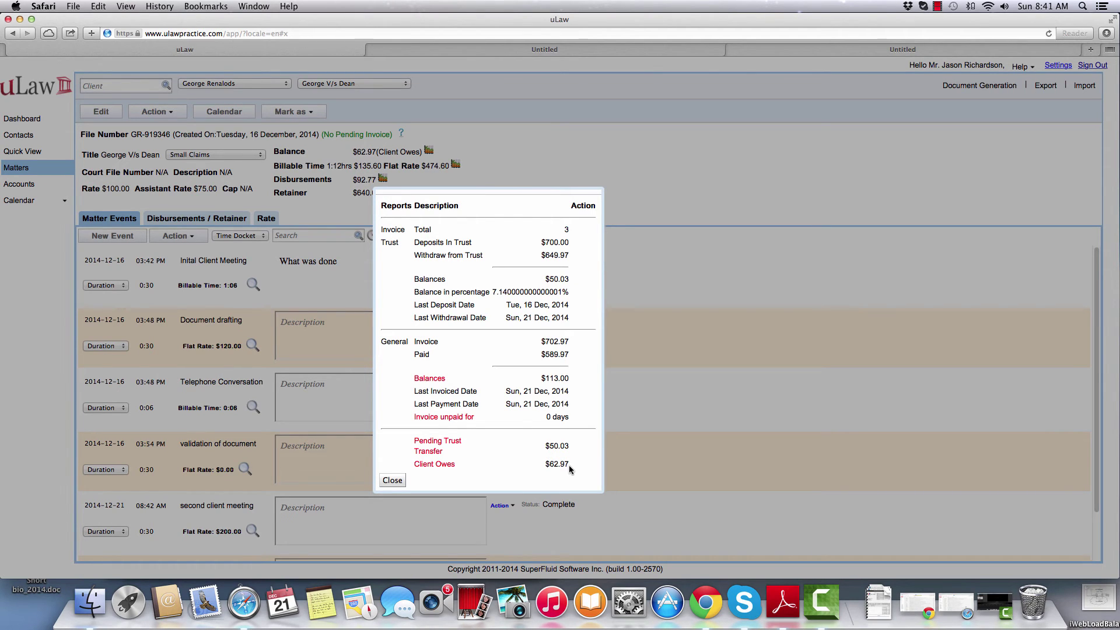
left_click(393, 479)
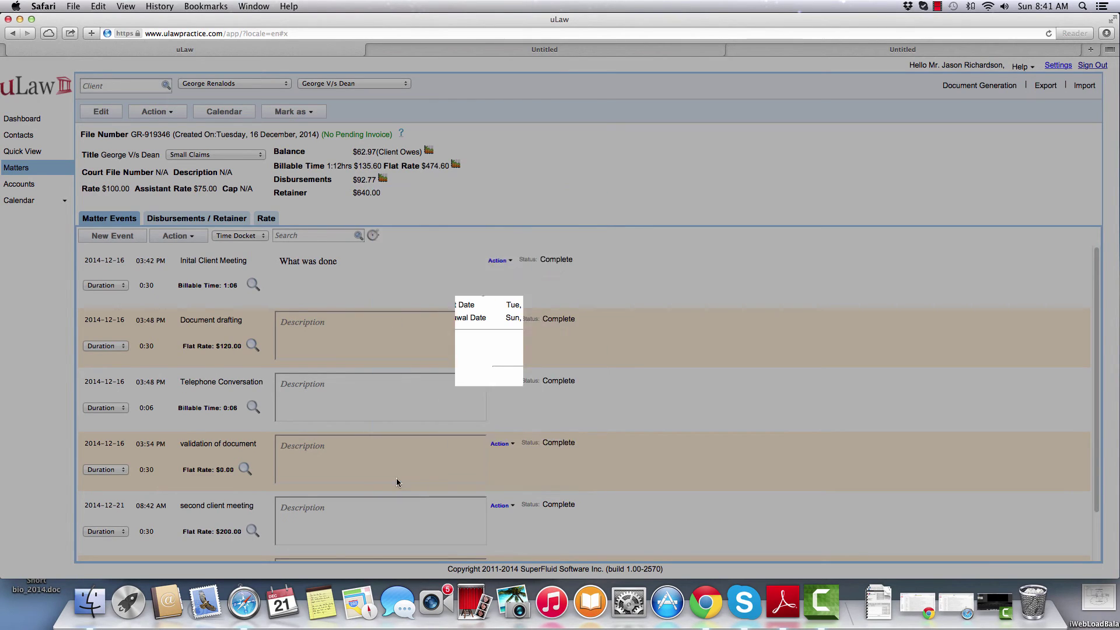
Step: Transfer the remaining $50.03 from trust toward the $113 legal fee invoice by Electronic Fund Transfer with payment reference E00045
left_click(159, 111)
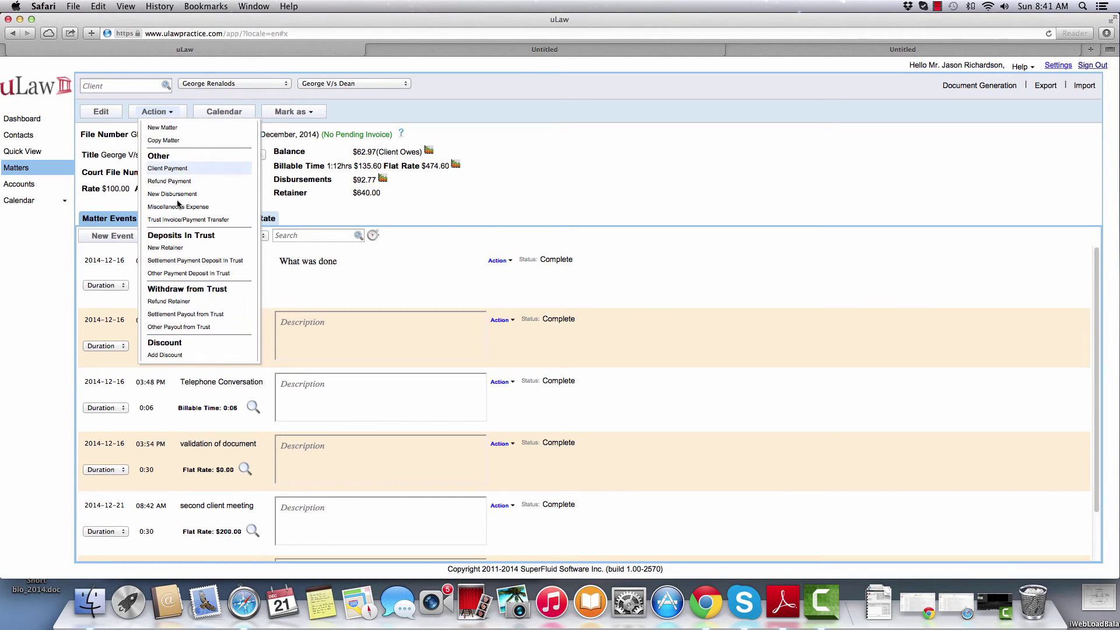
left_click(183, 220)
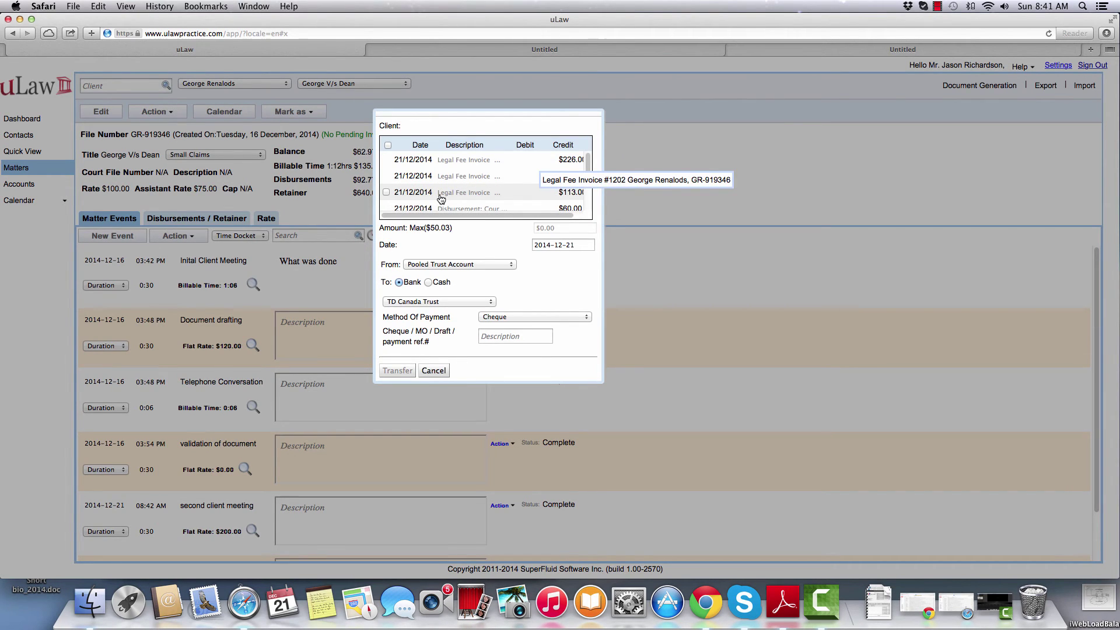
left_click(387, 193)
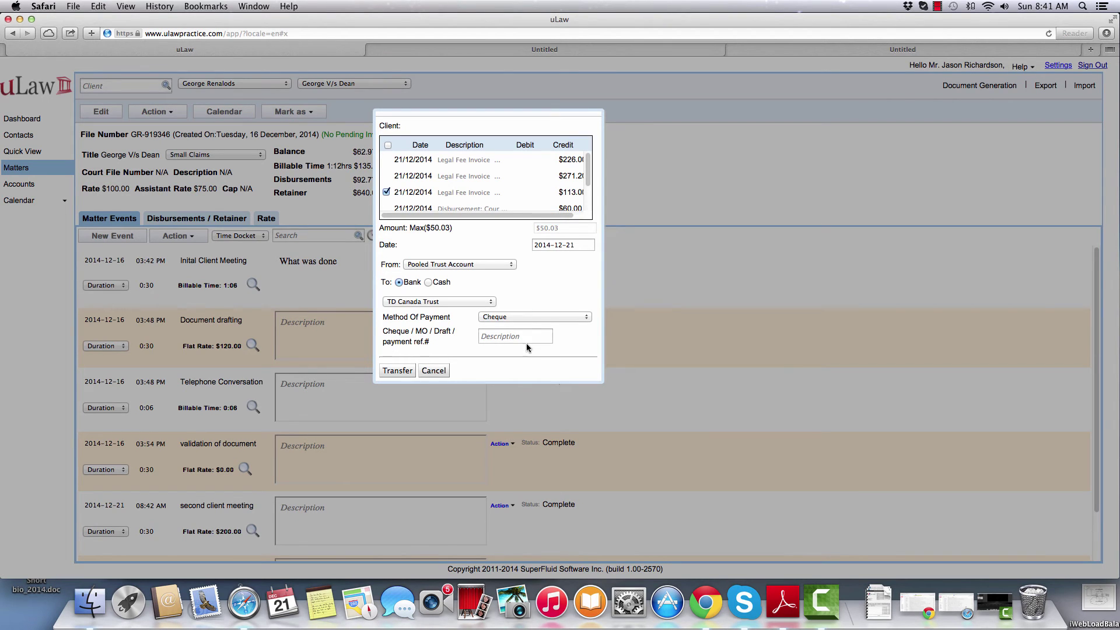
left_click(524, 316)
left_click(522, 374)
left_click(503, 337)
type("E00045")
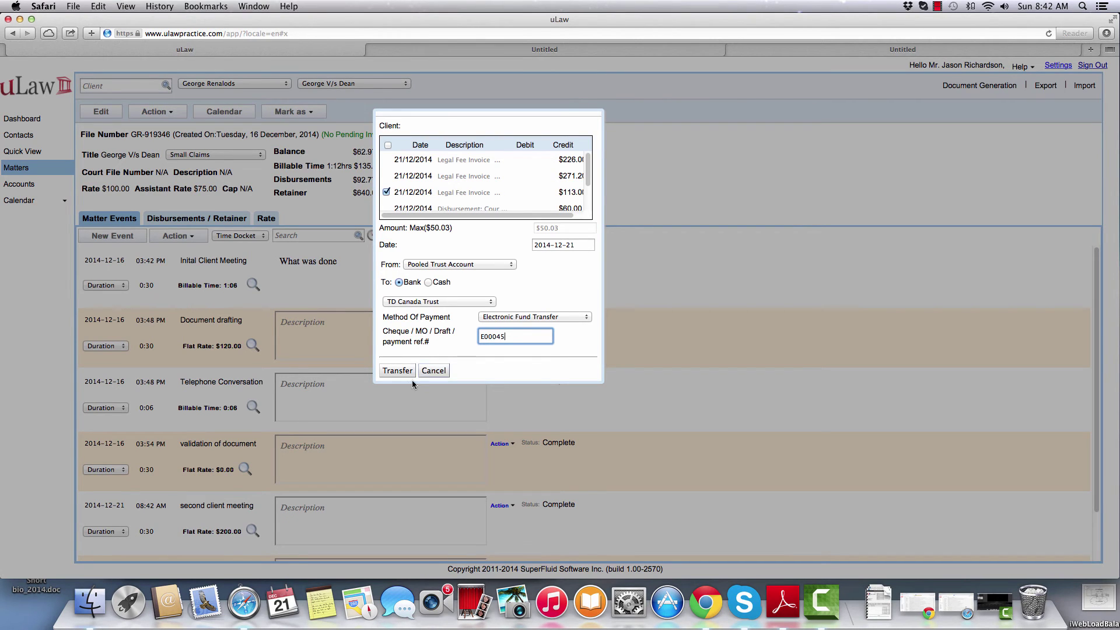
left_click(400, 370)
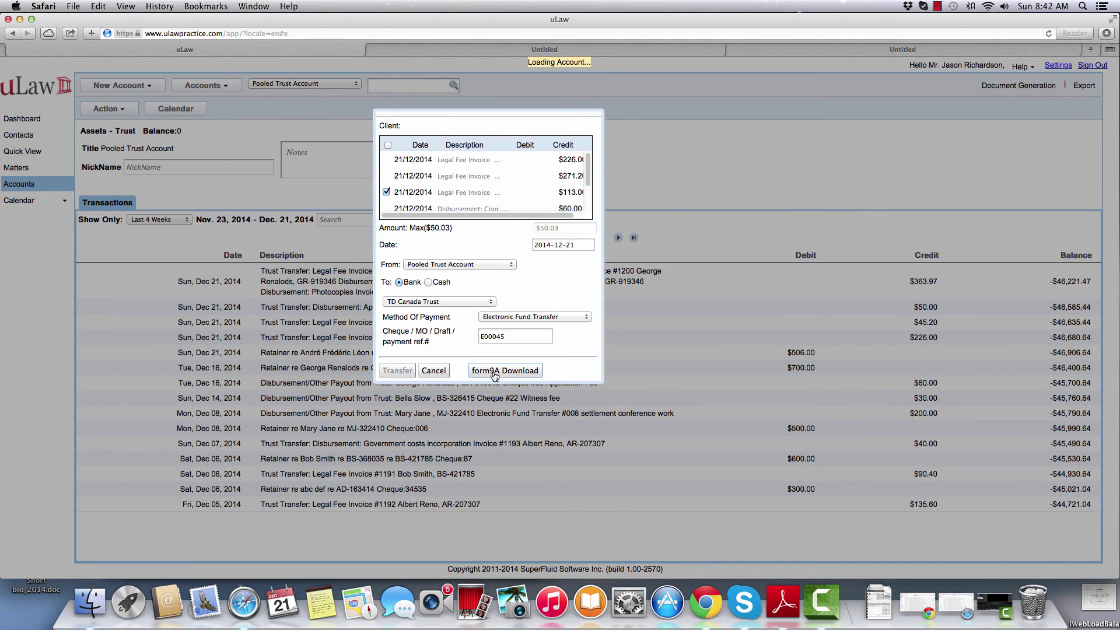
Step: Download Form 9A for the E00045 transfer using the prefilled bank details, and review the requisition's fields down to the signature lines
left_click(493, 372)
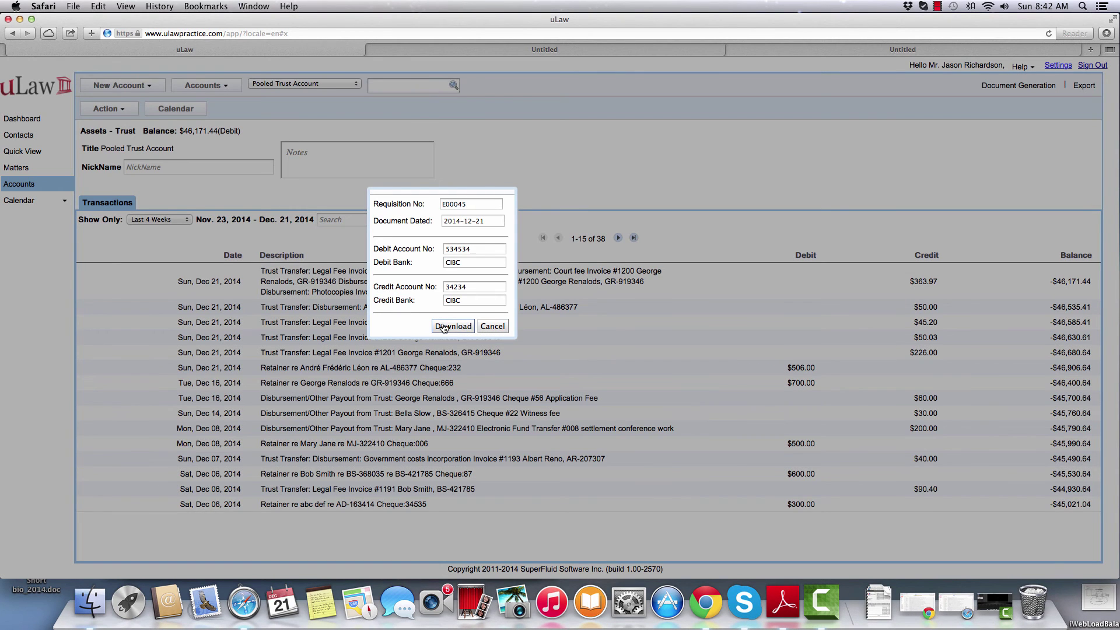
left_click(443, 326)
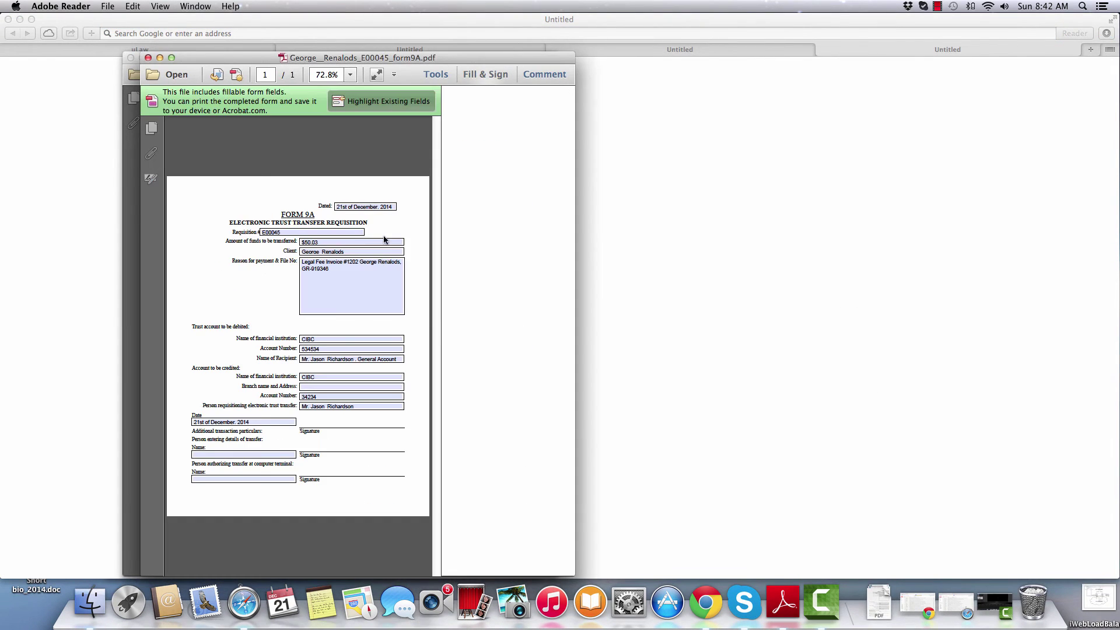
left_click(473, 74)
left_click(481, 74)
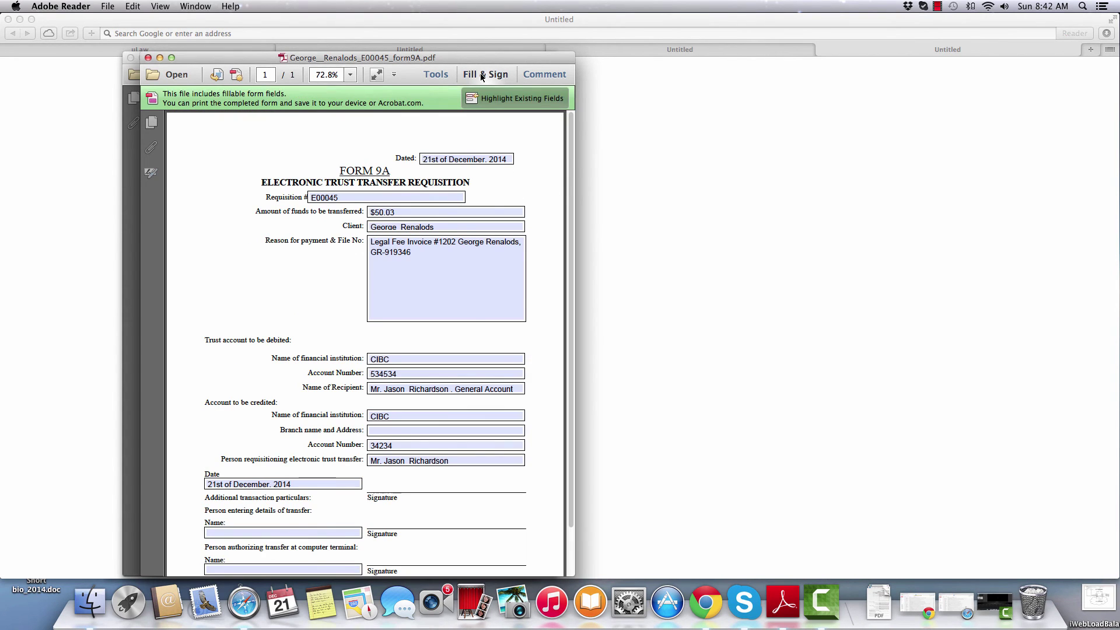
scroll(267, 391, "down", 3)
scroll(268, 391, "up", 2)
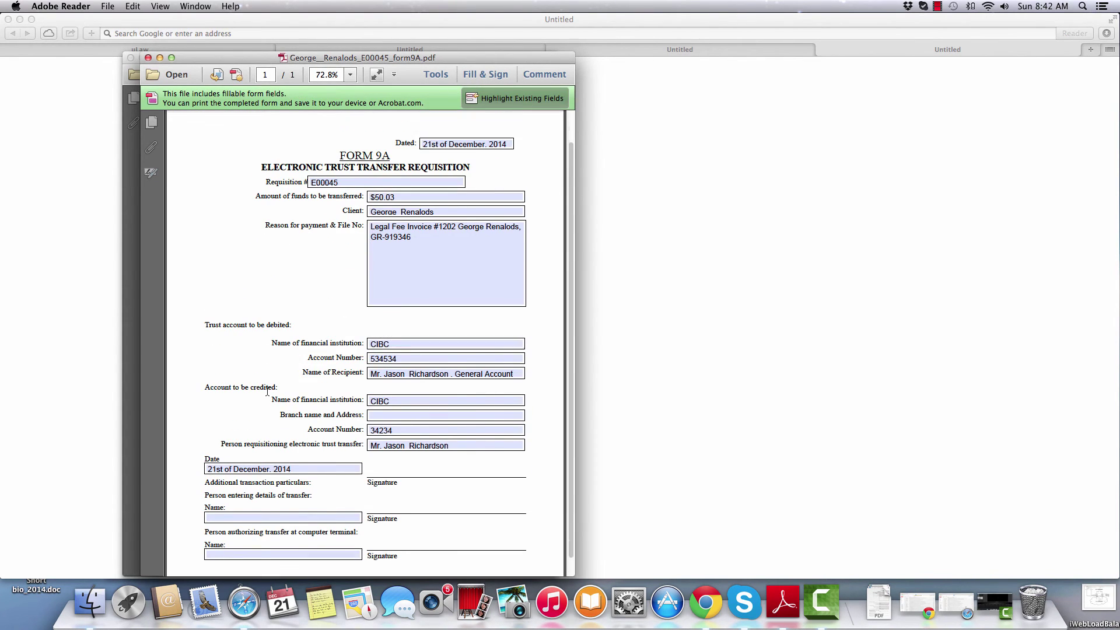
Step: Switch back to the browser, reopen the matter and check the remaining trust funds and outstanding invoice balance in Matter Analytics
left_click(64, 51)
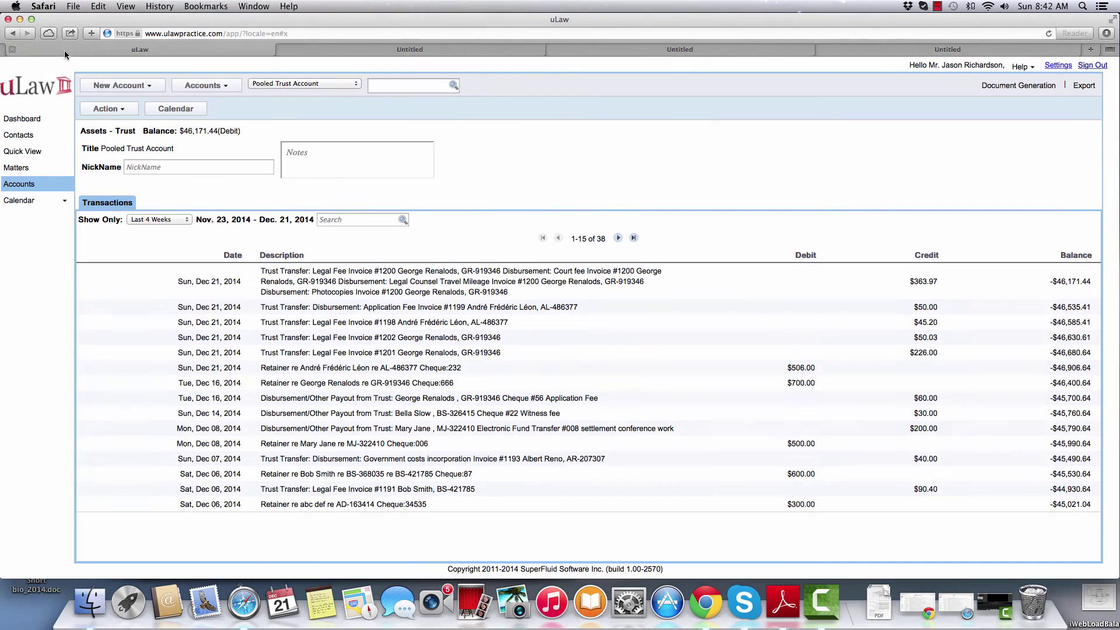
left_click(14, 168)
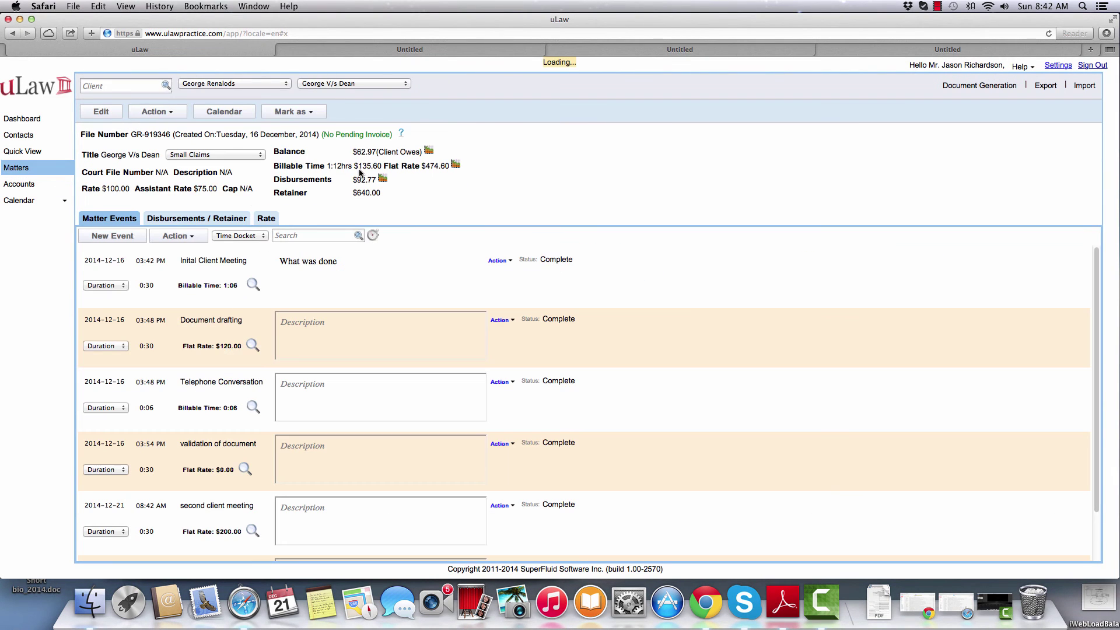
left_click(402, 135)
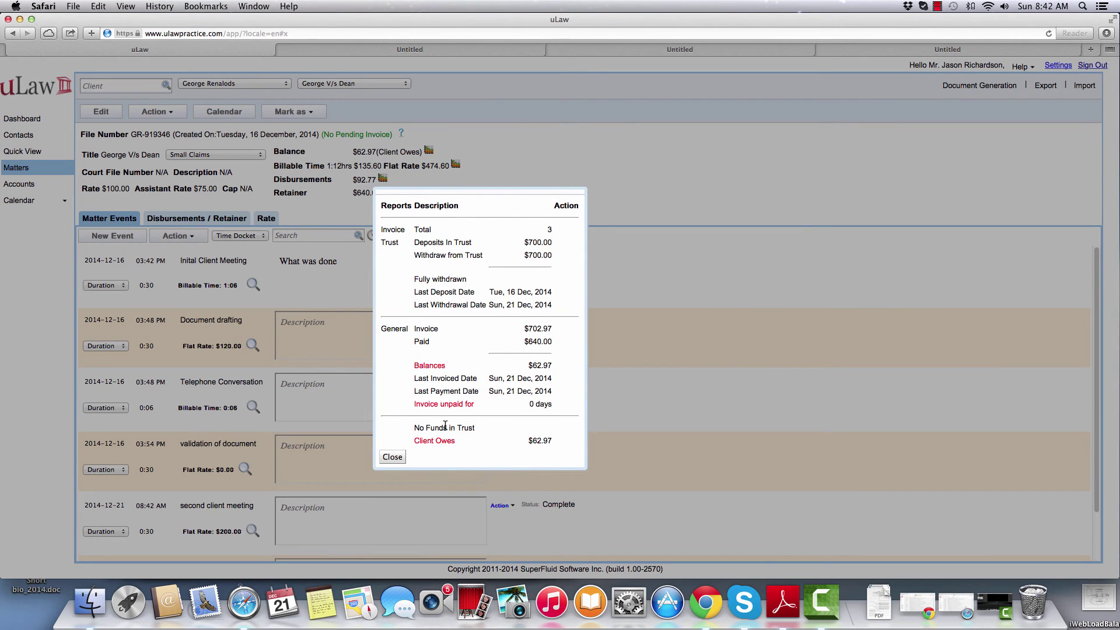
Step: Read the amount the client still owes in the Matter Analytics summary and close the summary
left_click_drag(528, 444, 552, 445)
left_click(551, 453)
left_click(391, 458)
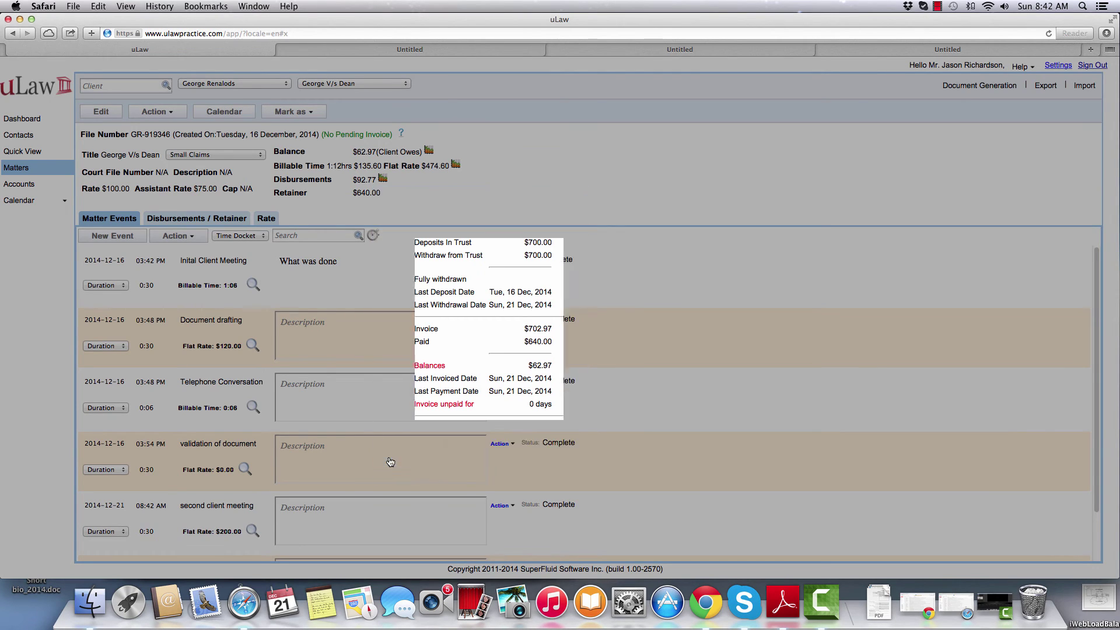
Step: Start a client payment of $62.97 for the matter and set it to be received through the bank
left_click(217, 222)
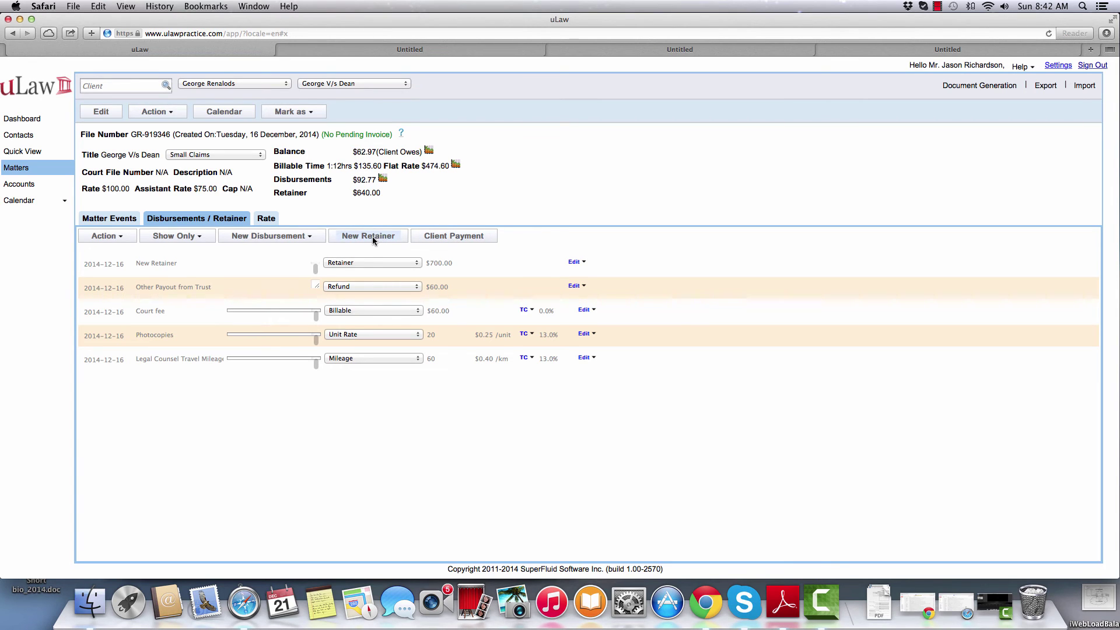
left_click(465, 236)
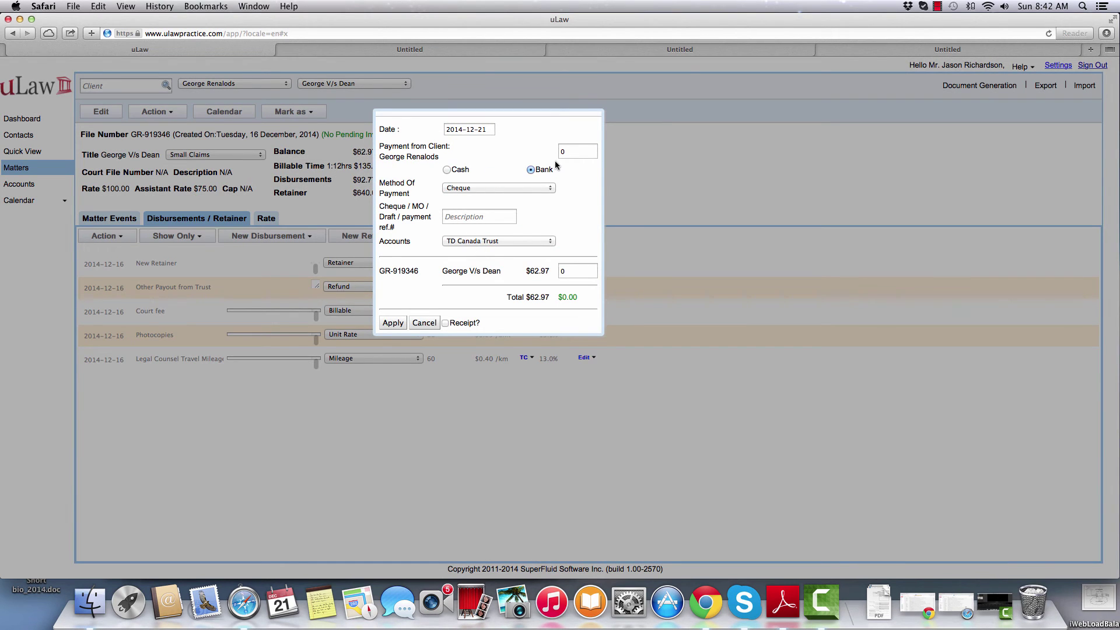
left_click(564, 151)
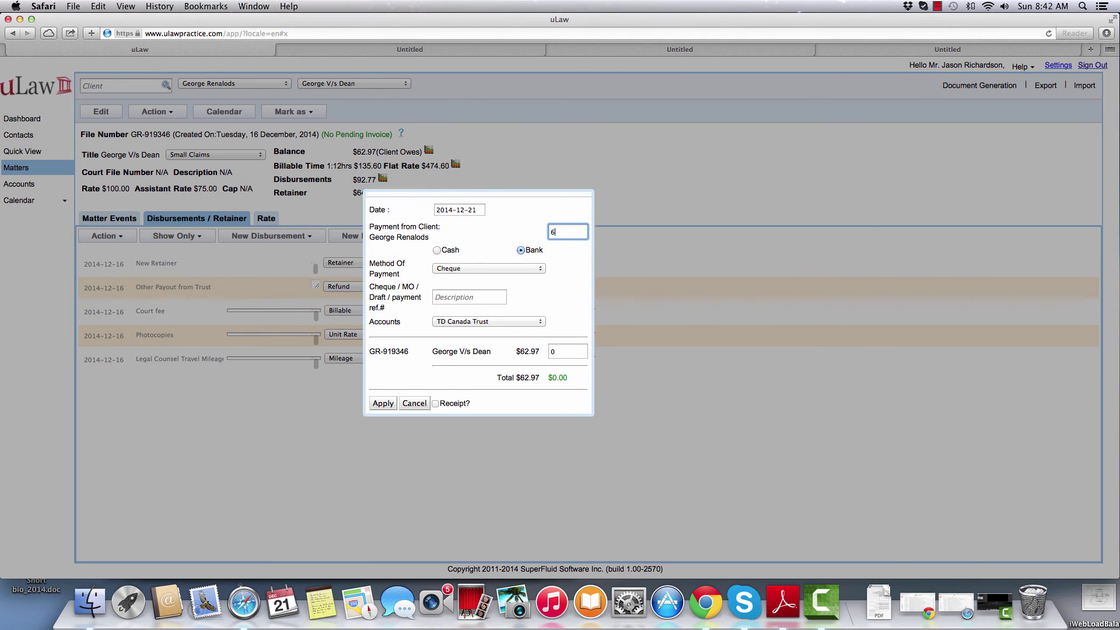
type("62.97")
left_click(437, 249)
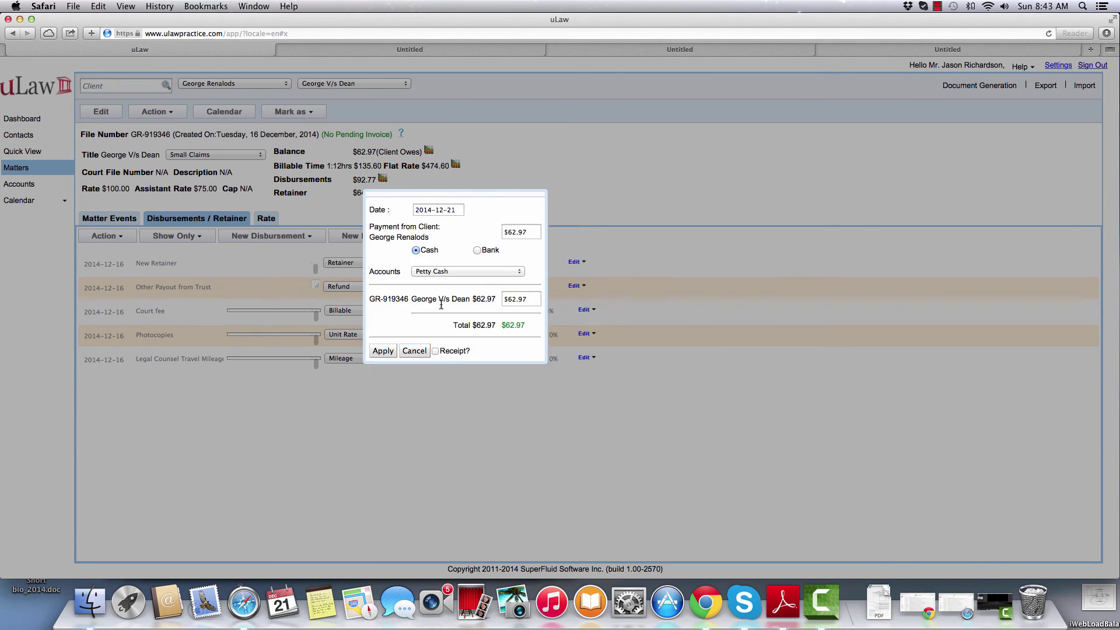
left_click(480, 252)
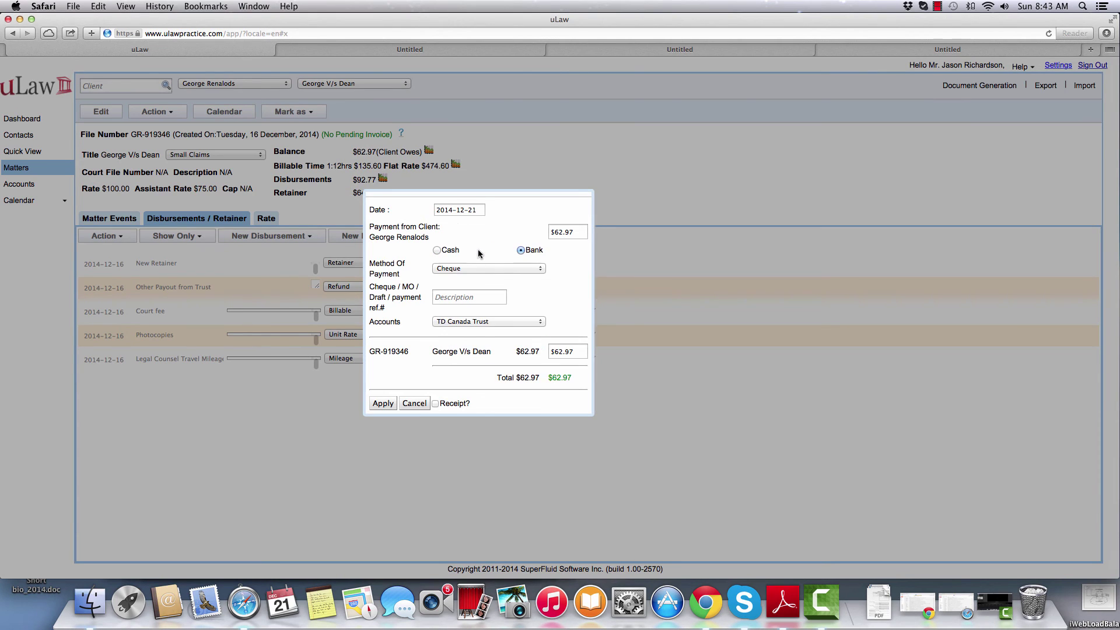
Step: Direct the cheque payment to the CIBC account with payment reference 98798, request a receipt and apply the payment
left_click(473, 321)
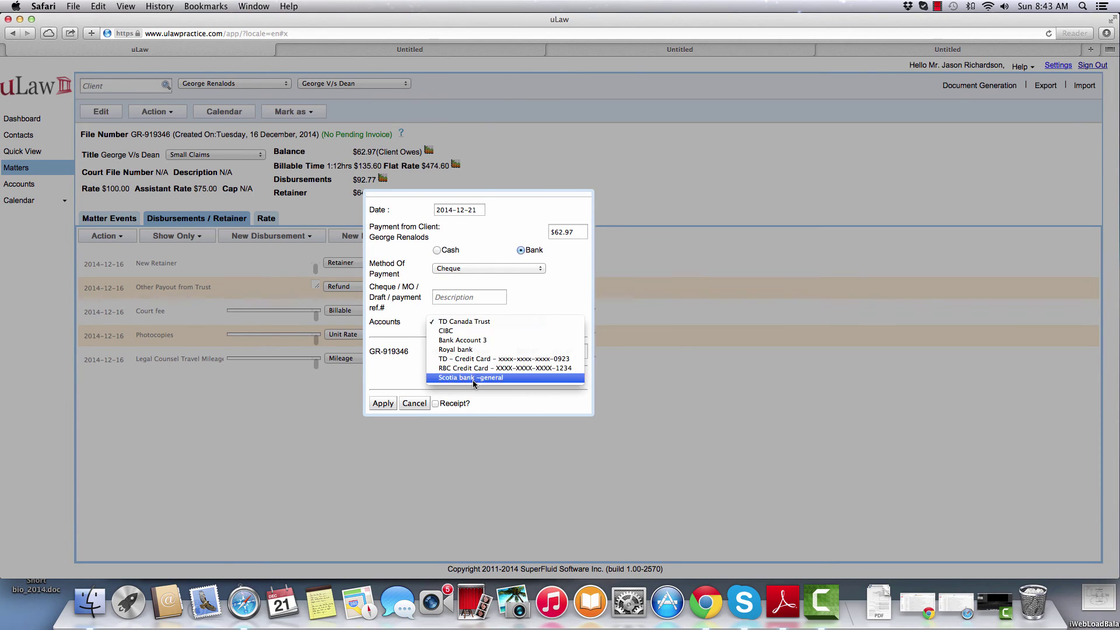
left_click(466, 331)
left_click(462, 298)
type("987")
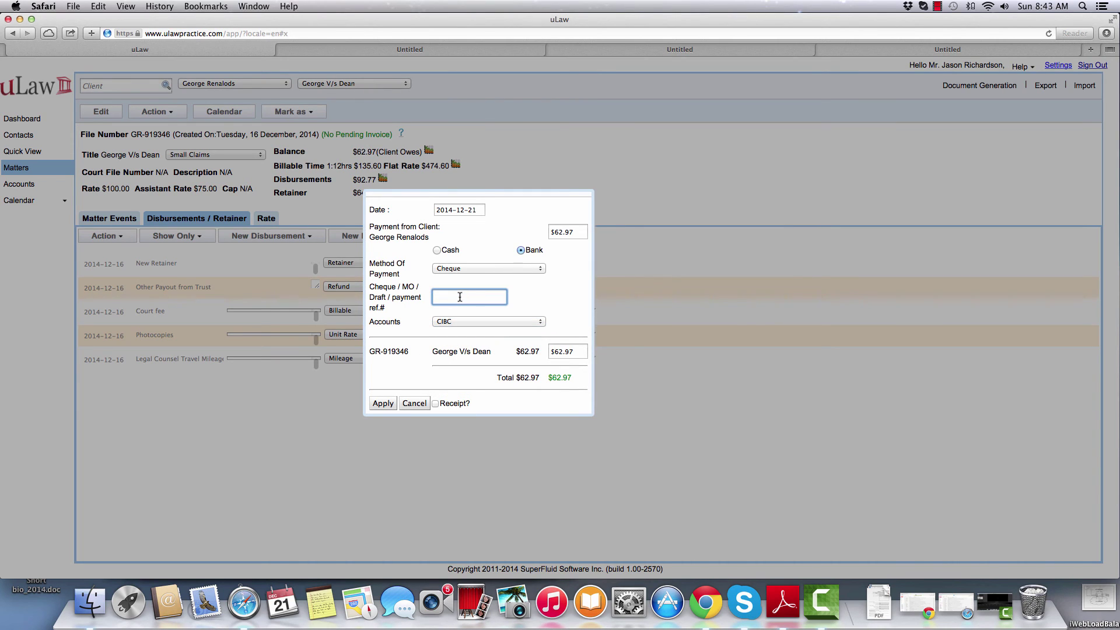
type("98")
left_click(435, 404)
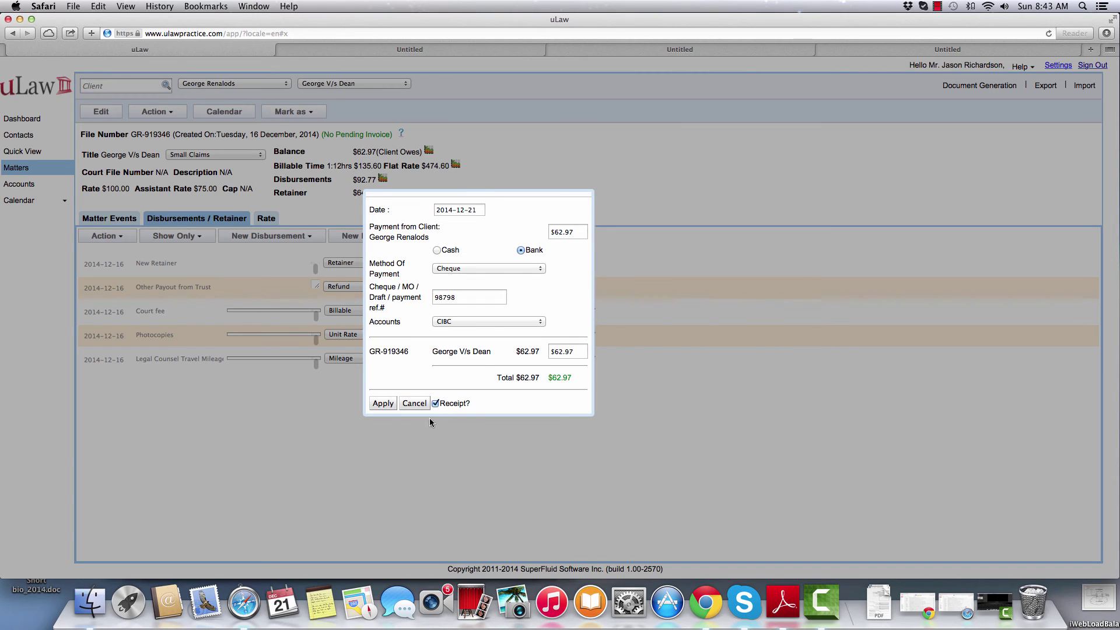
left_click(383, 404)
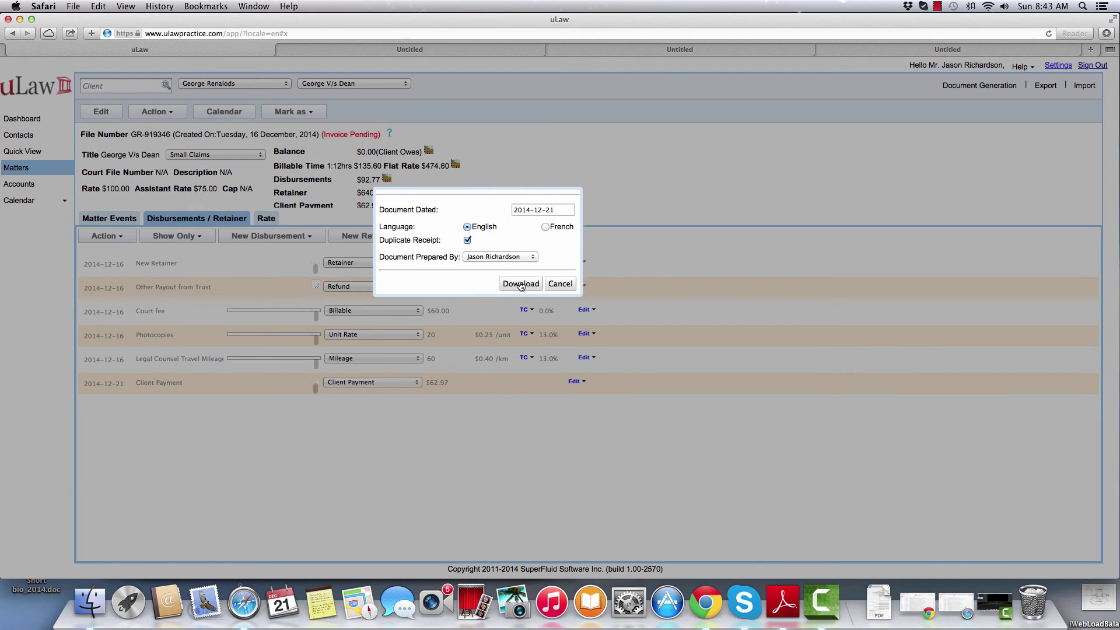
Step: Download the English payment receipt with its duplicate, review both copies in the PDF and close it
left_click(524, 284)
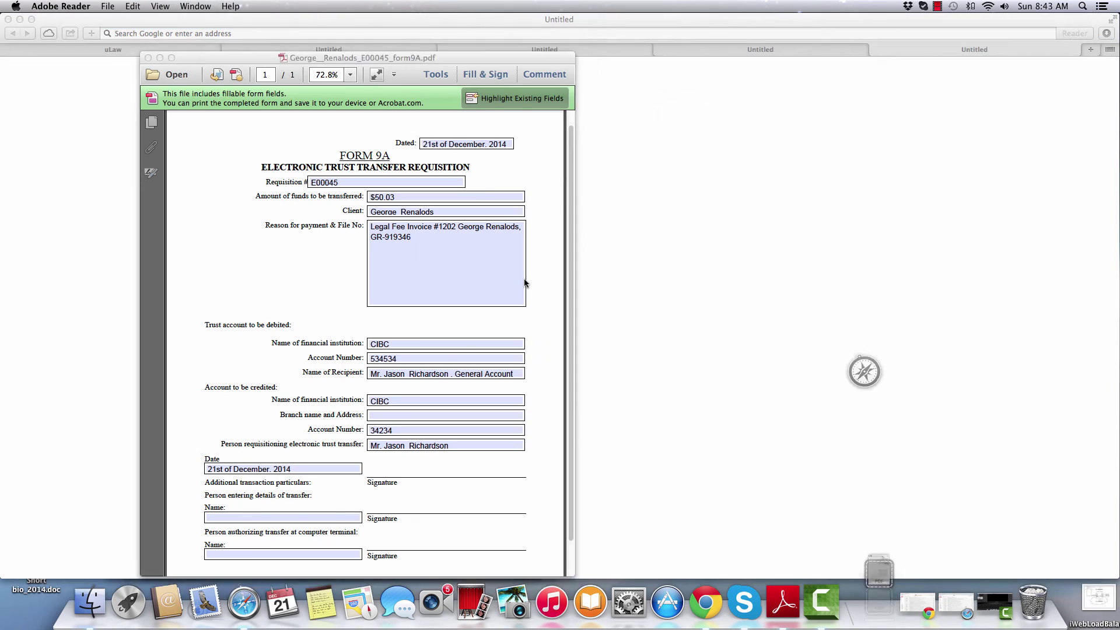
scroll(463, 315, "down", 2)
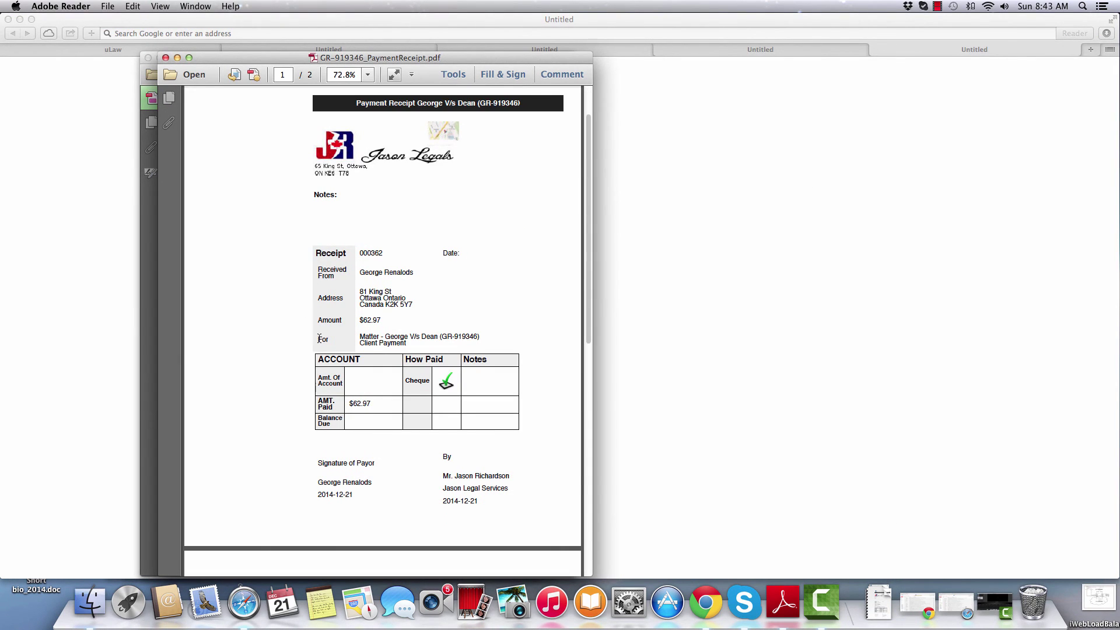
scroll(305, 322, "down", 10)
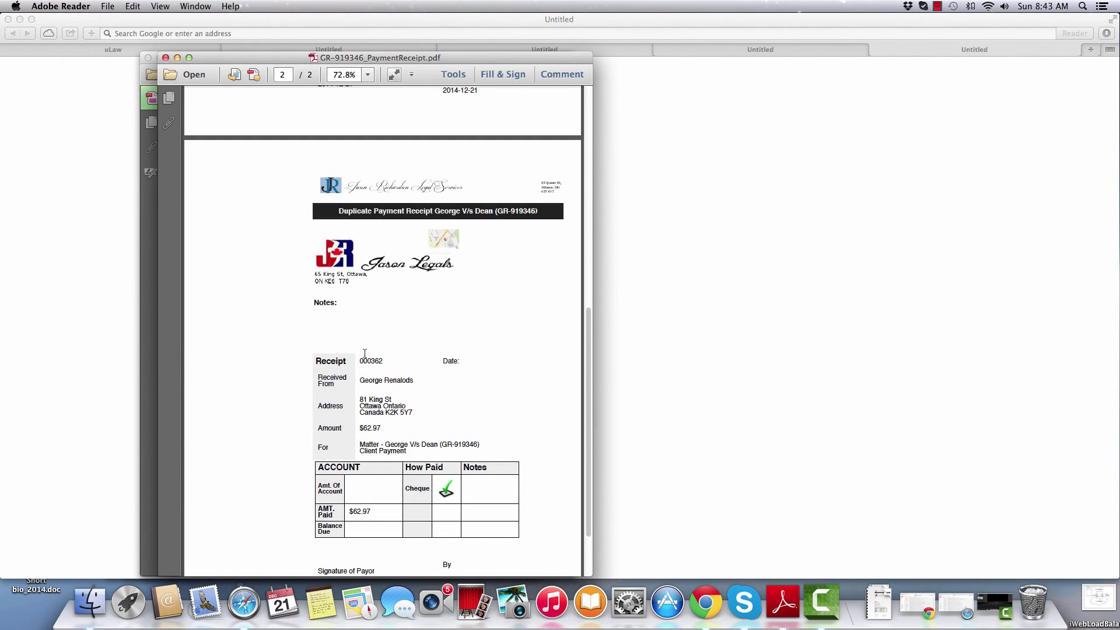
scroll(364, 354, "down", 2)
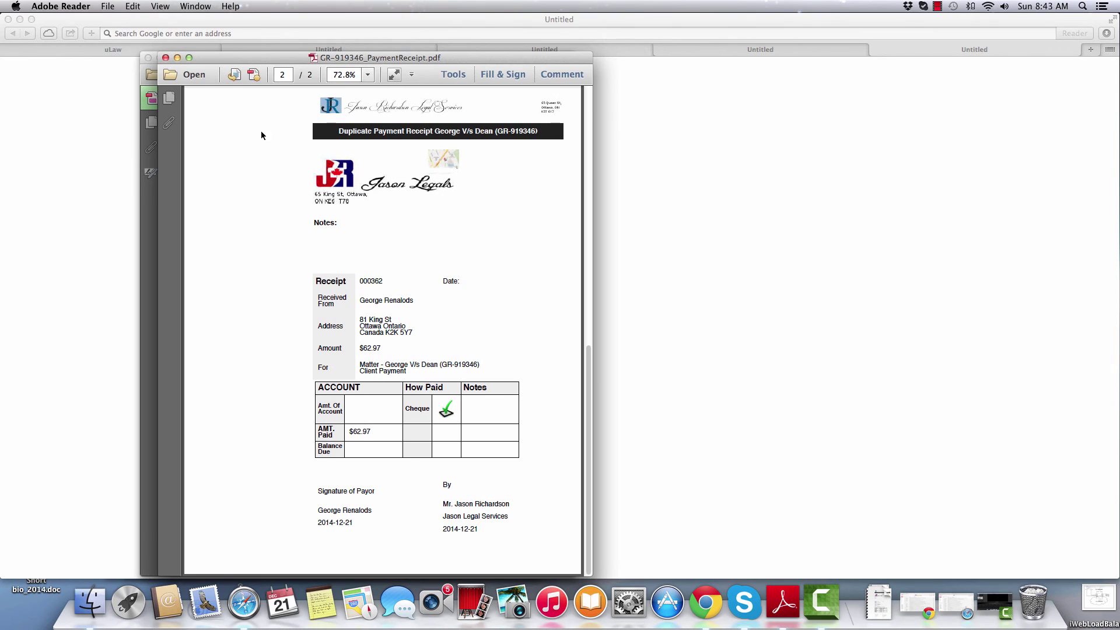
left_click(165, 57)
Step: Return to the matter in the browser, check the client's debt in Matter Analytics and mark the matter as Closed
left_click(127, 50)
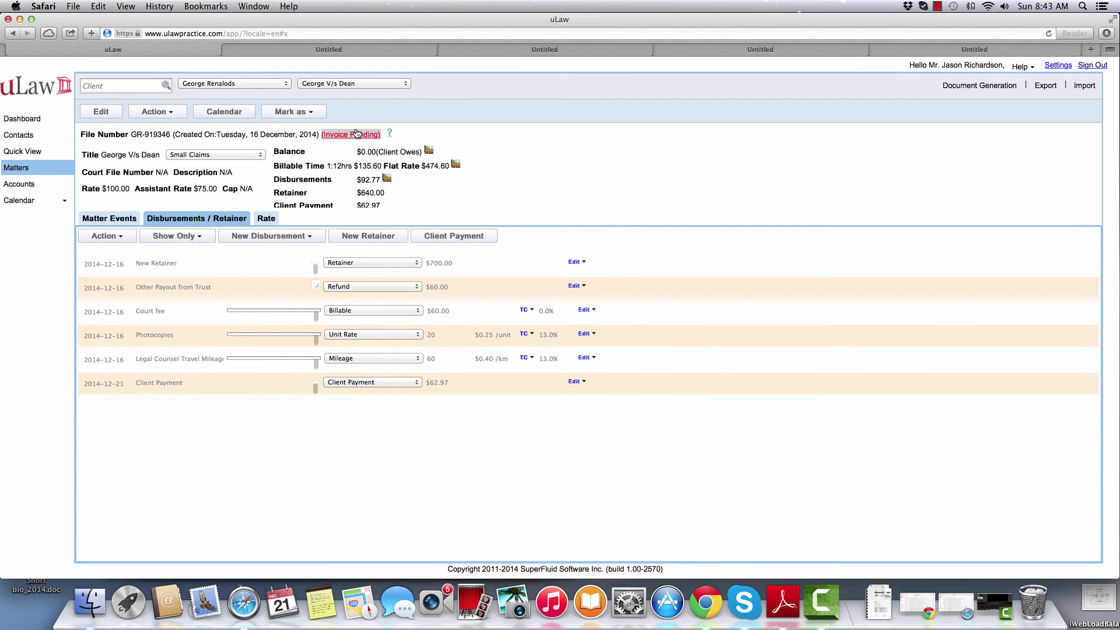
left_click(389, 135)
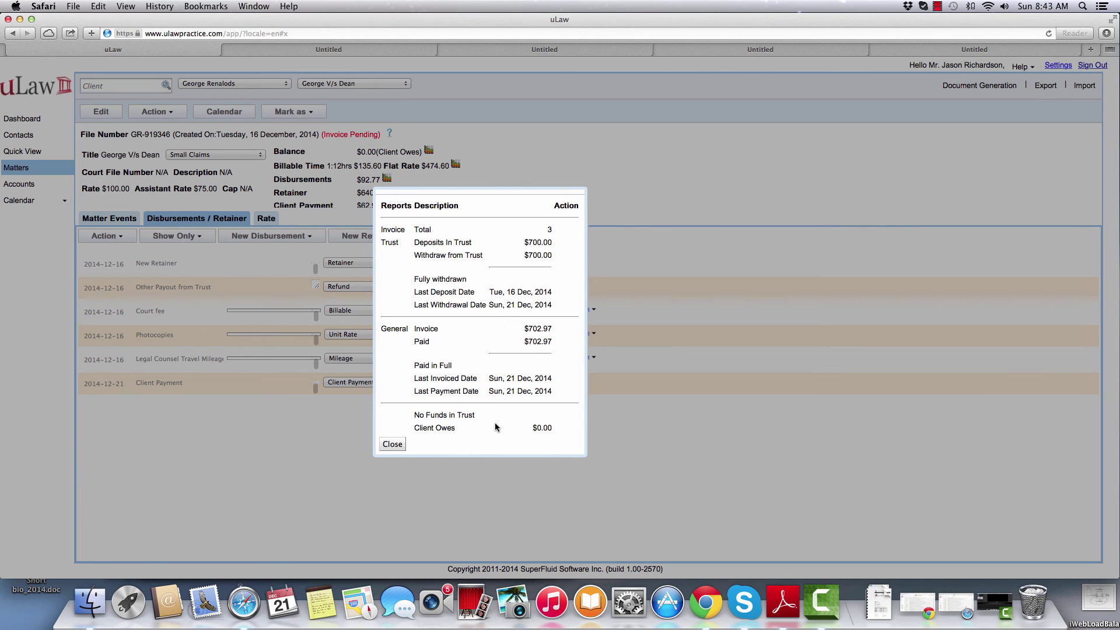
left_click(392, 445)
left_click(290, 112)
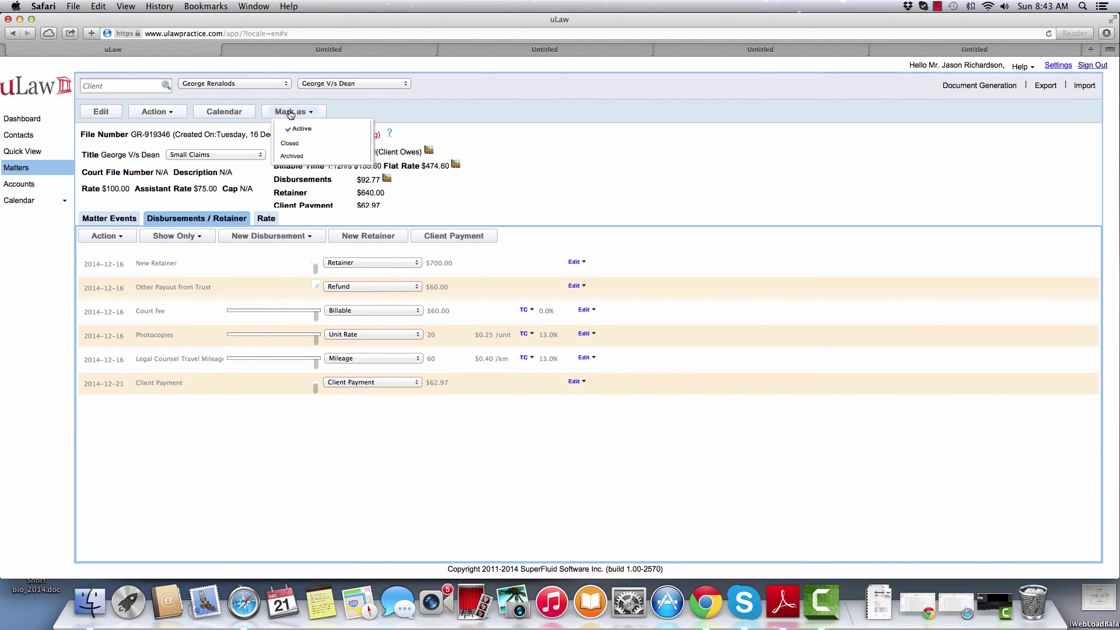
left_click(294, 144)
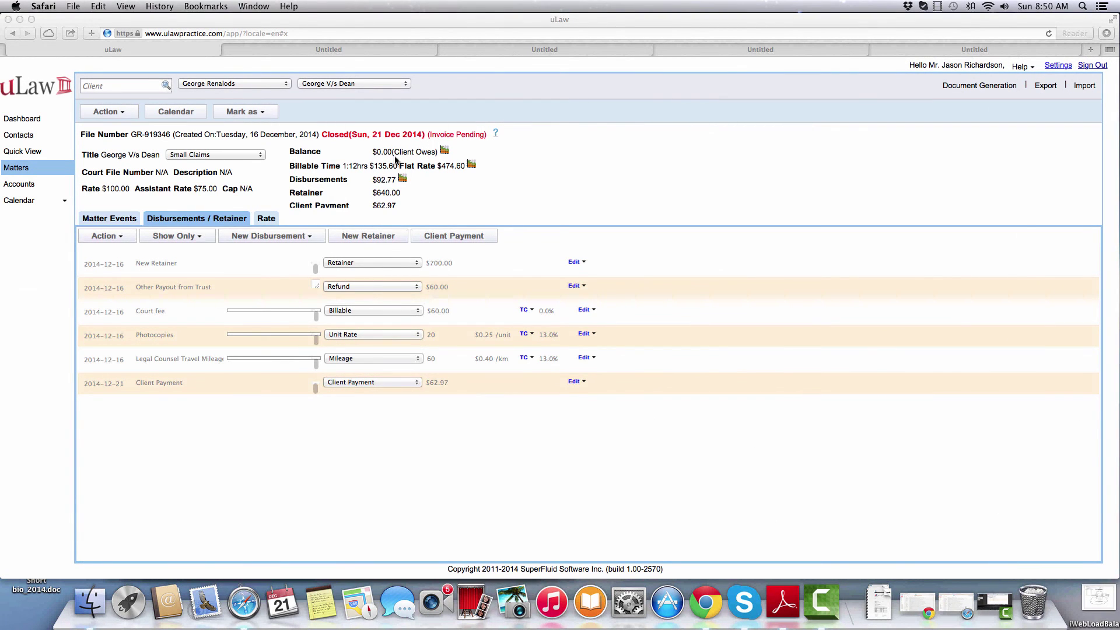
Step: Review the closed matter's events, disbursement and retainer entries, document and action options, and its trust and invoice figures in Matter Analytics
left_click(118, 219)
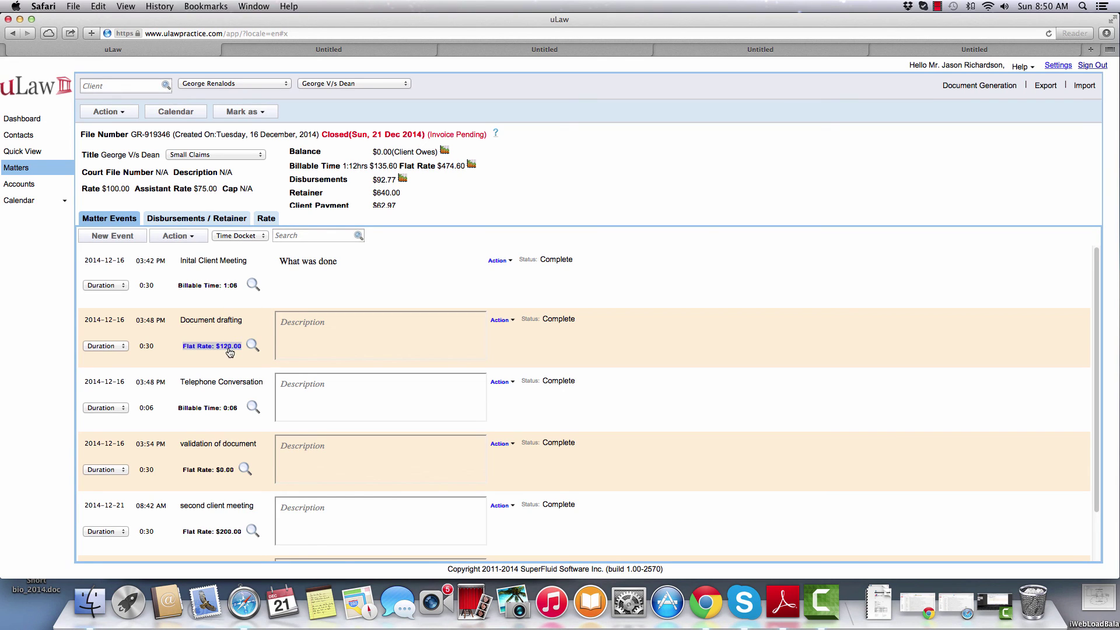
scroll(234, 472, "down", 1)
scroll(262, 452, "up", 1)
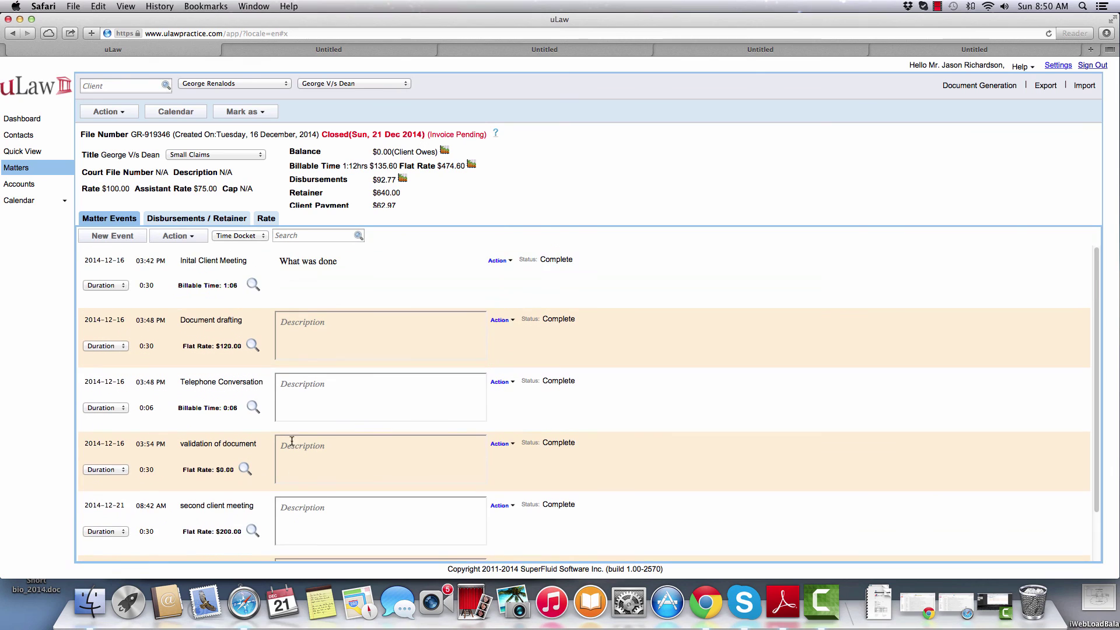
left_click(990, 87)
mouse_move(993, 114)
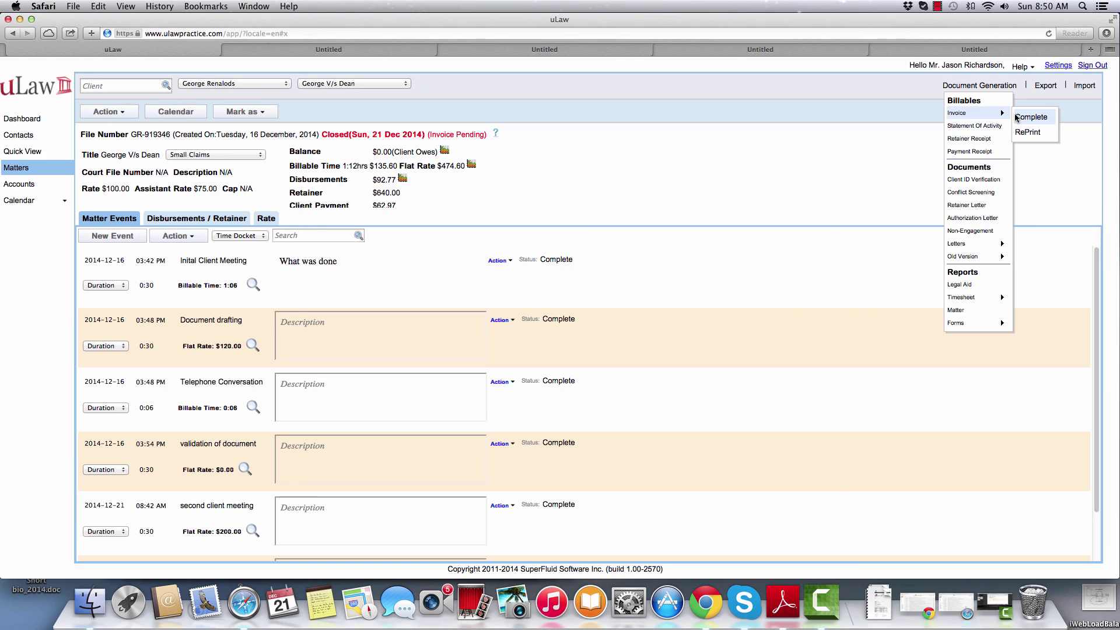
left_click(202, 219)
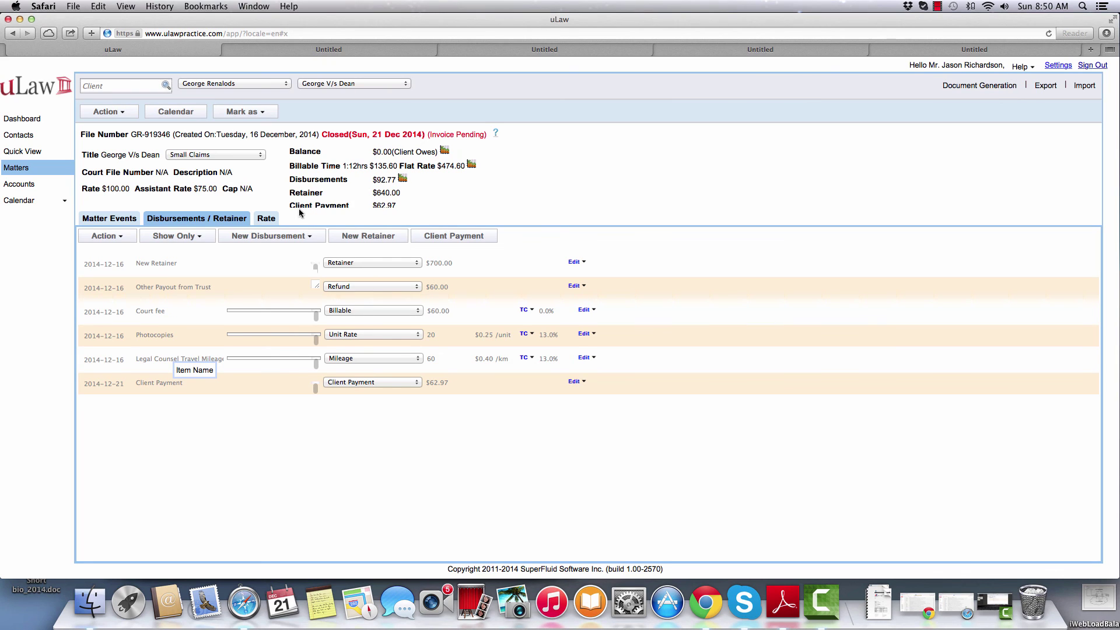
left_click(105, 111)
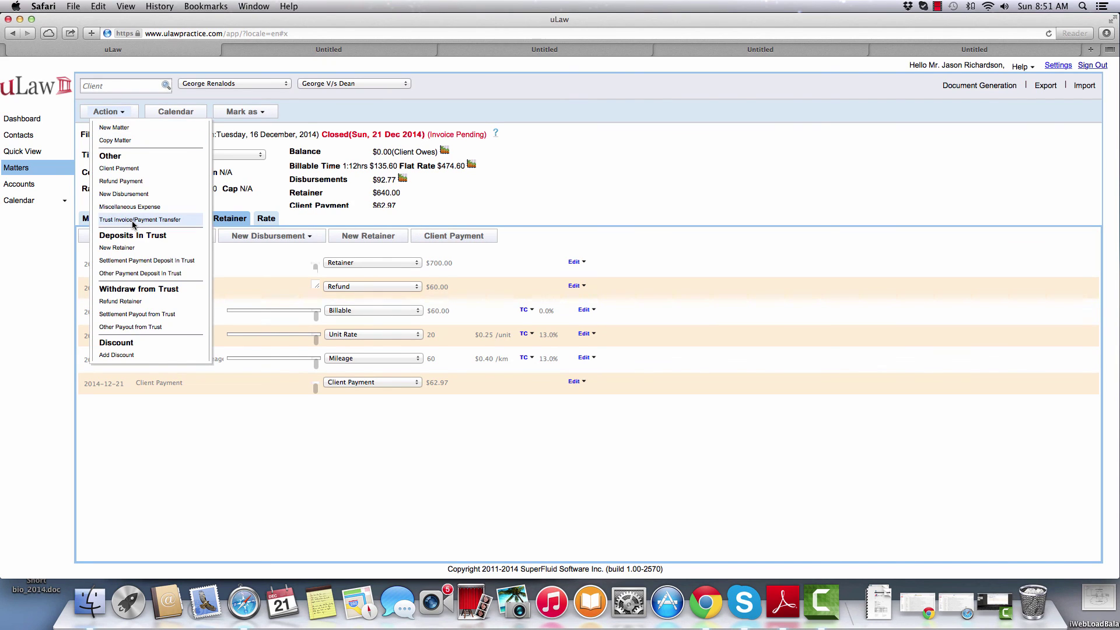
left_click(734, 177)
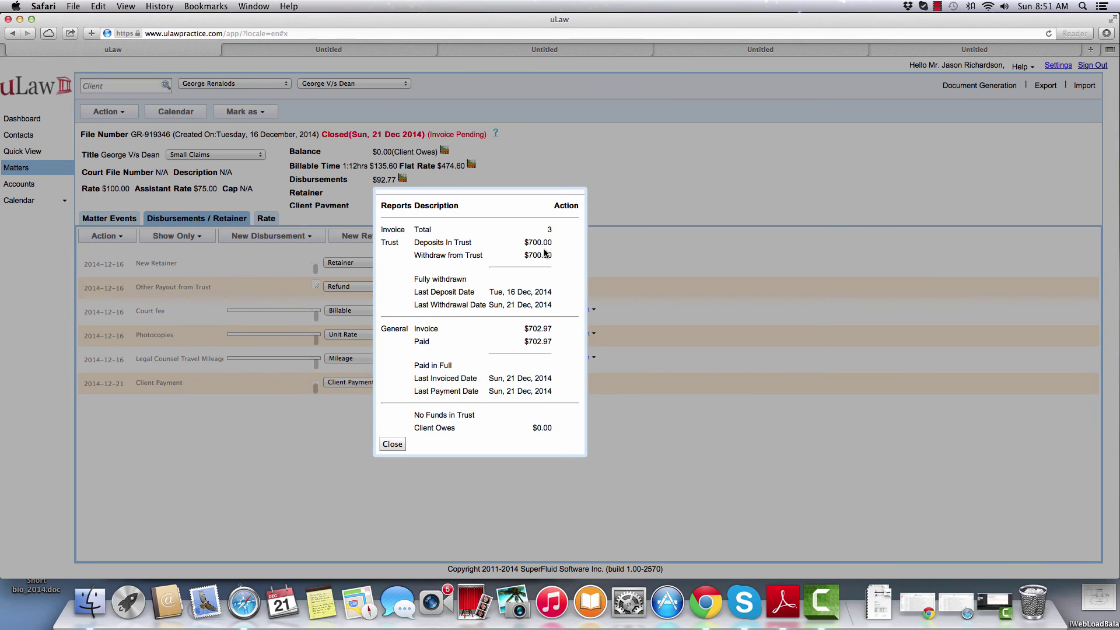
left_click(392, 444)
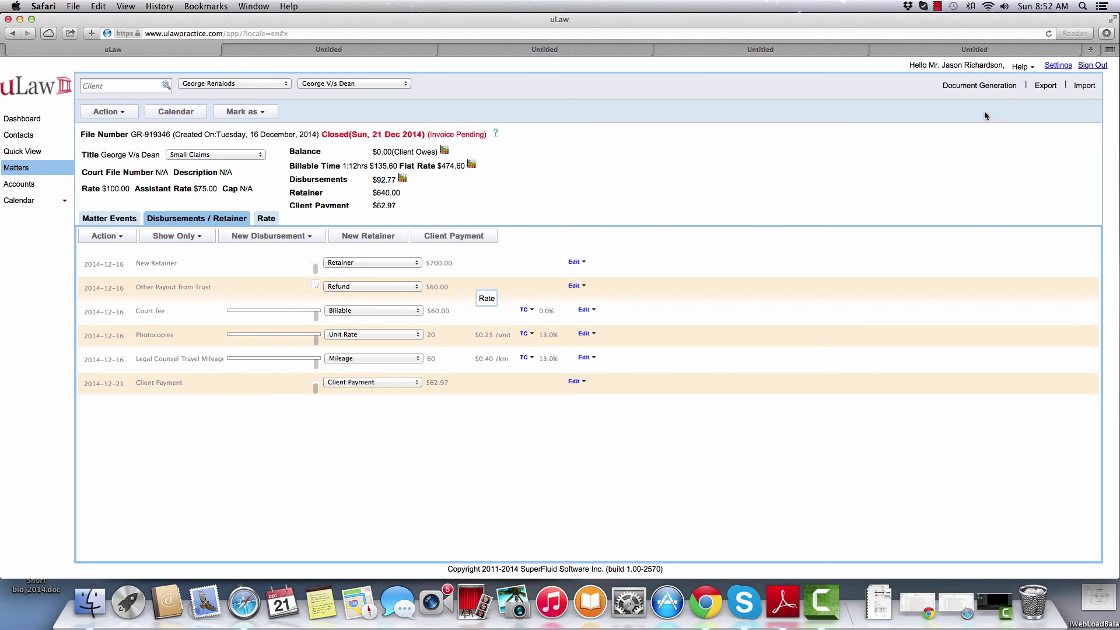
Step: Open the invoice reprint options for the closed matter and show the invoices available for reprinting
left_click(980, 86)
mouse_move(979, 112)
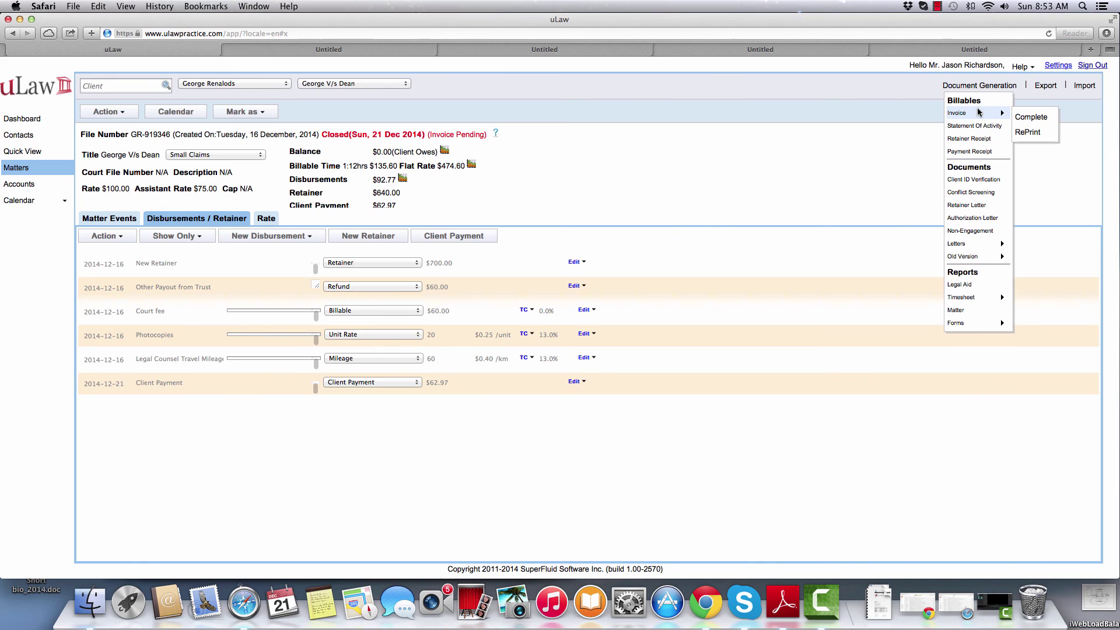
left_click(1029, 133)
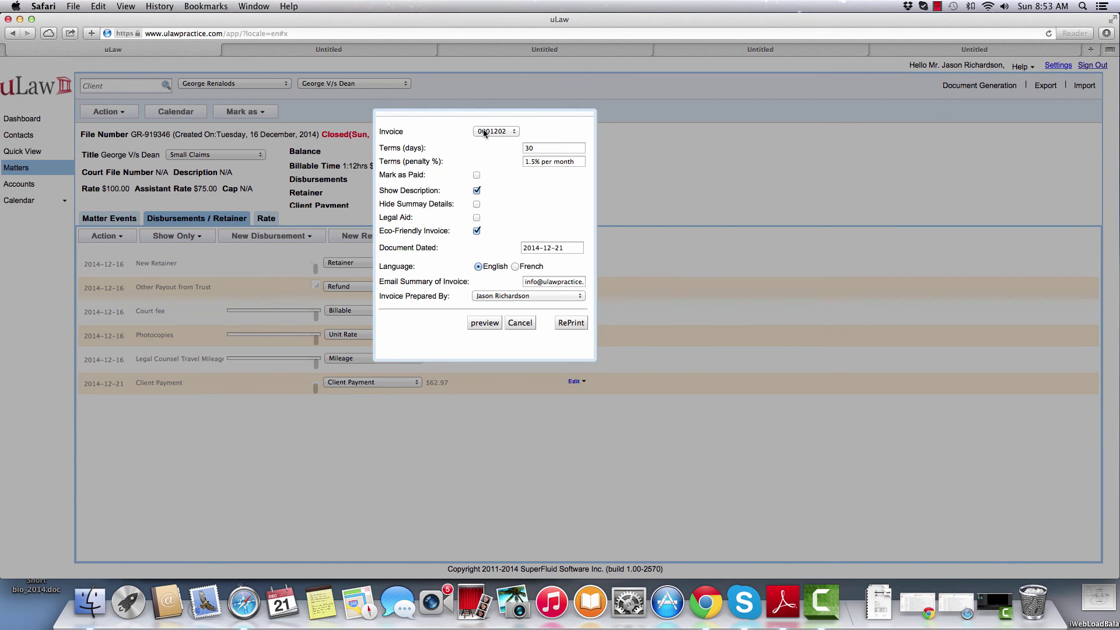
left_click(484, 132)
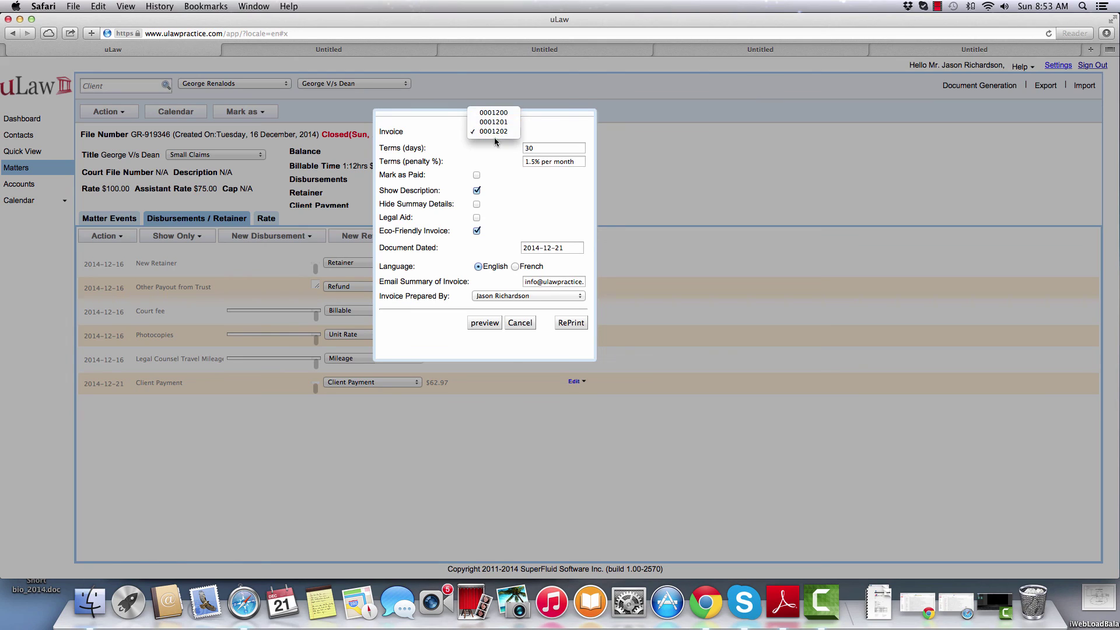